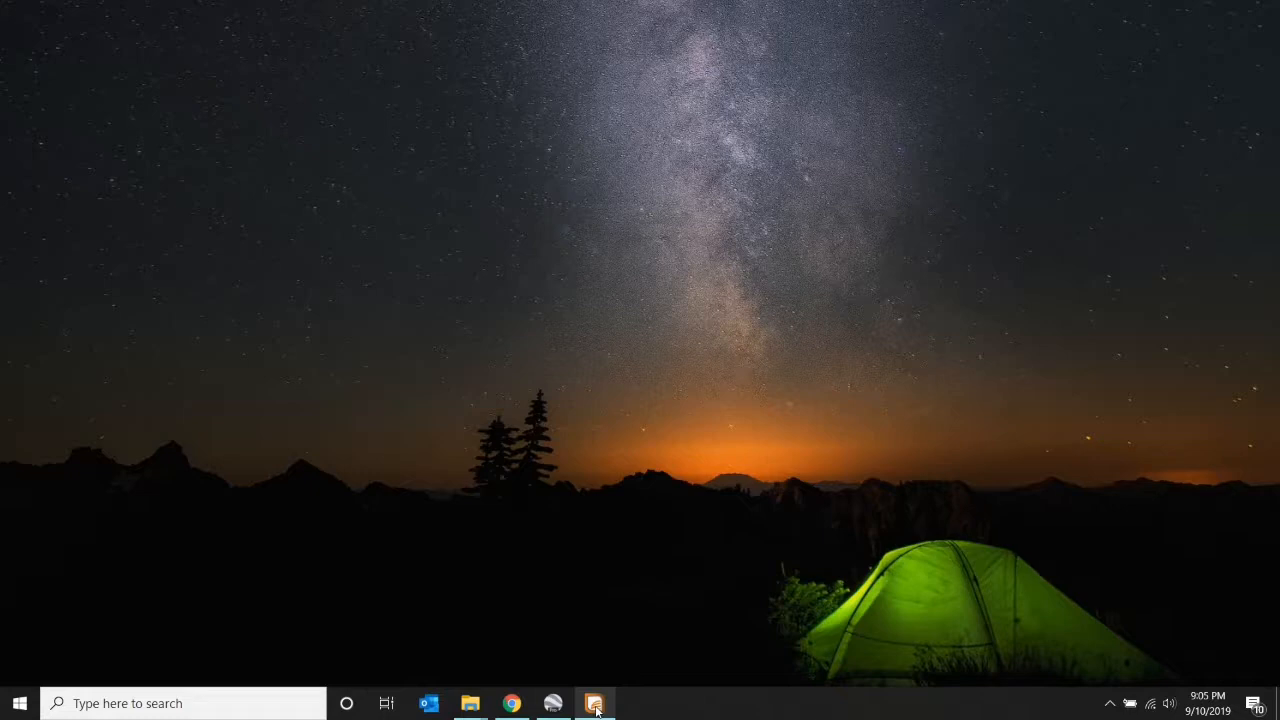
click(512, 705)
click(513, 706)
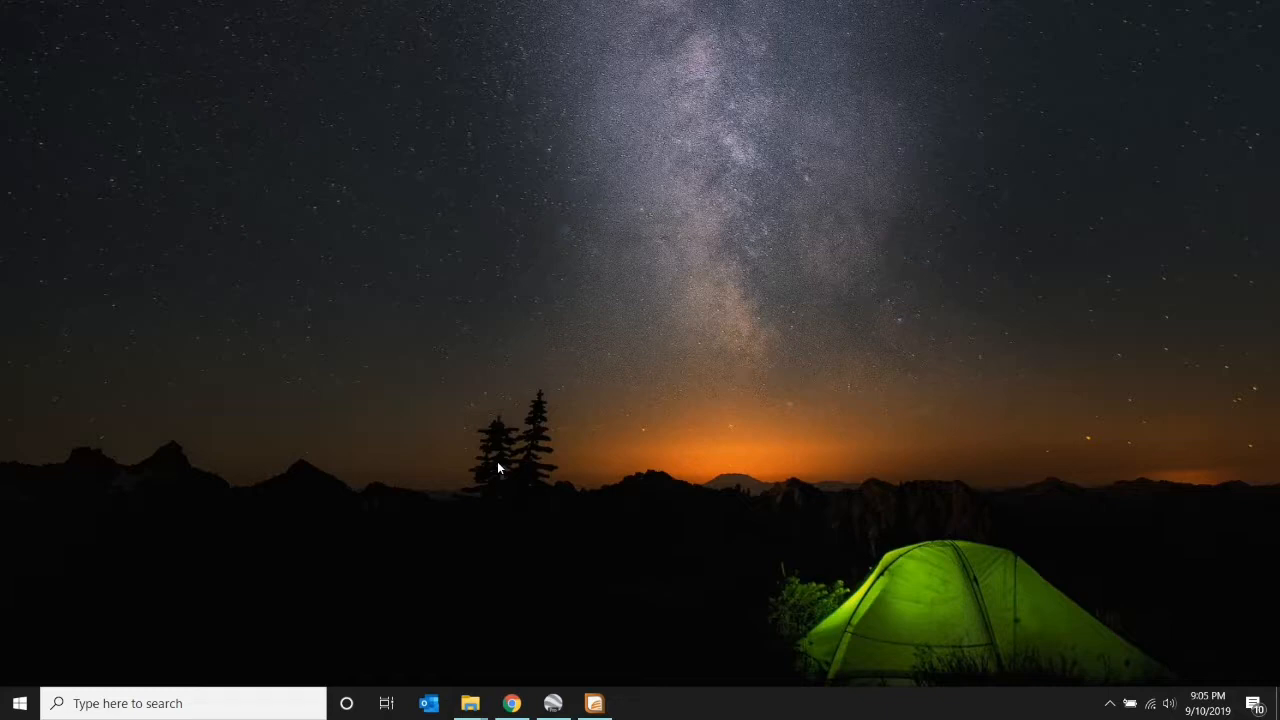
mouse_move(470, 703)
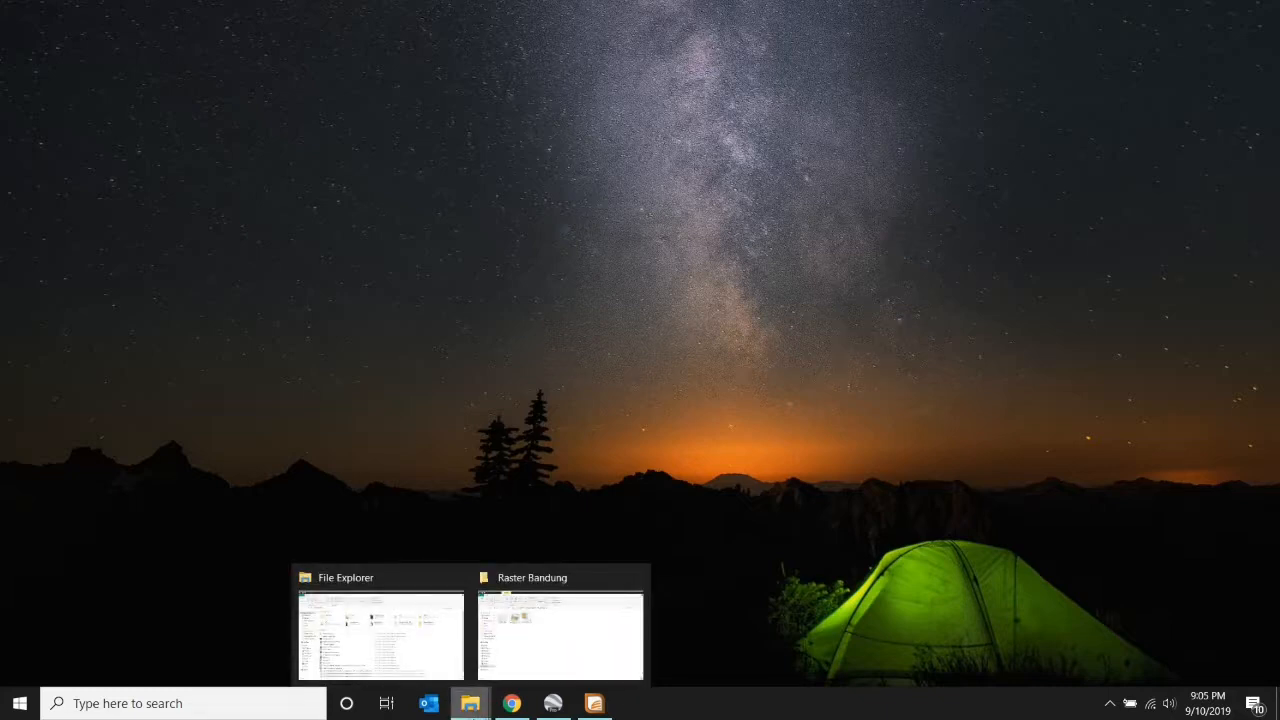
- Switch to Chrome and examine the Peta_Bandung.zip archive and the BandungView page offering the high-resolution Bandung map
click(511, 703)
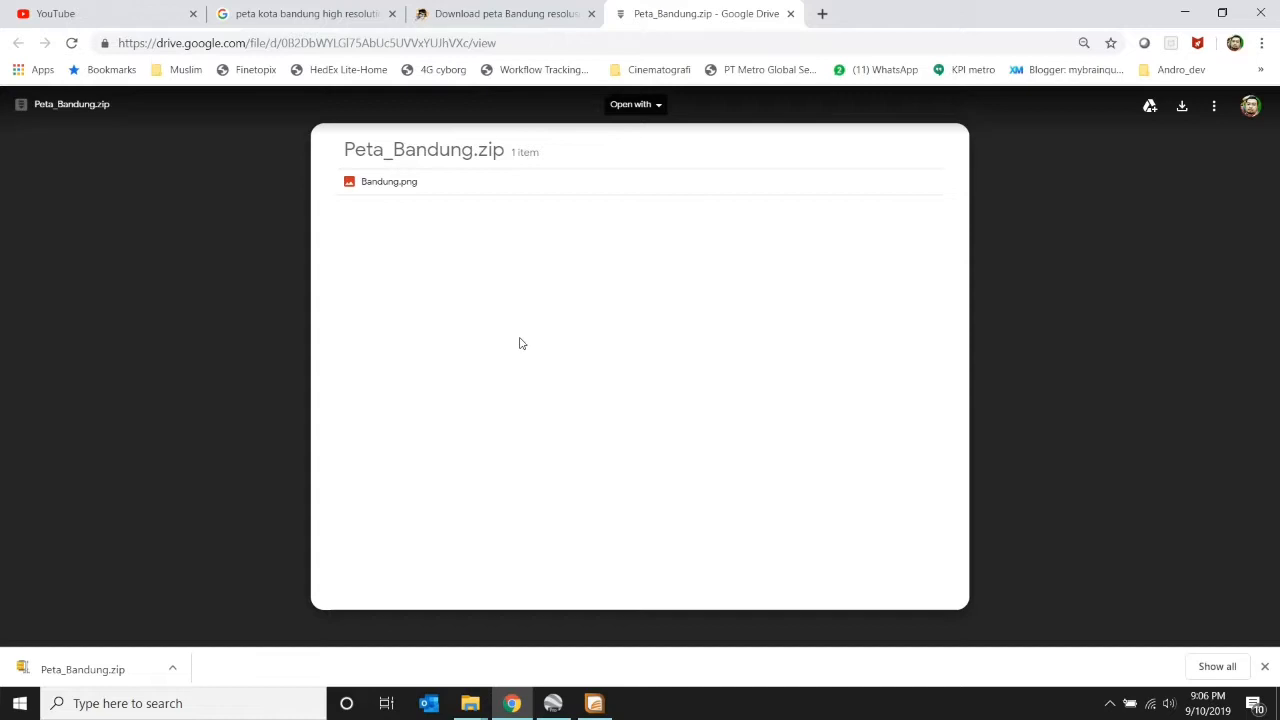
click(592, 703)
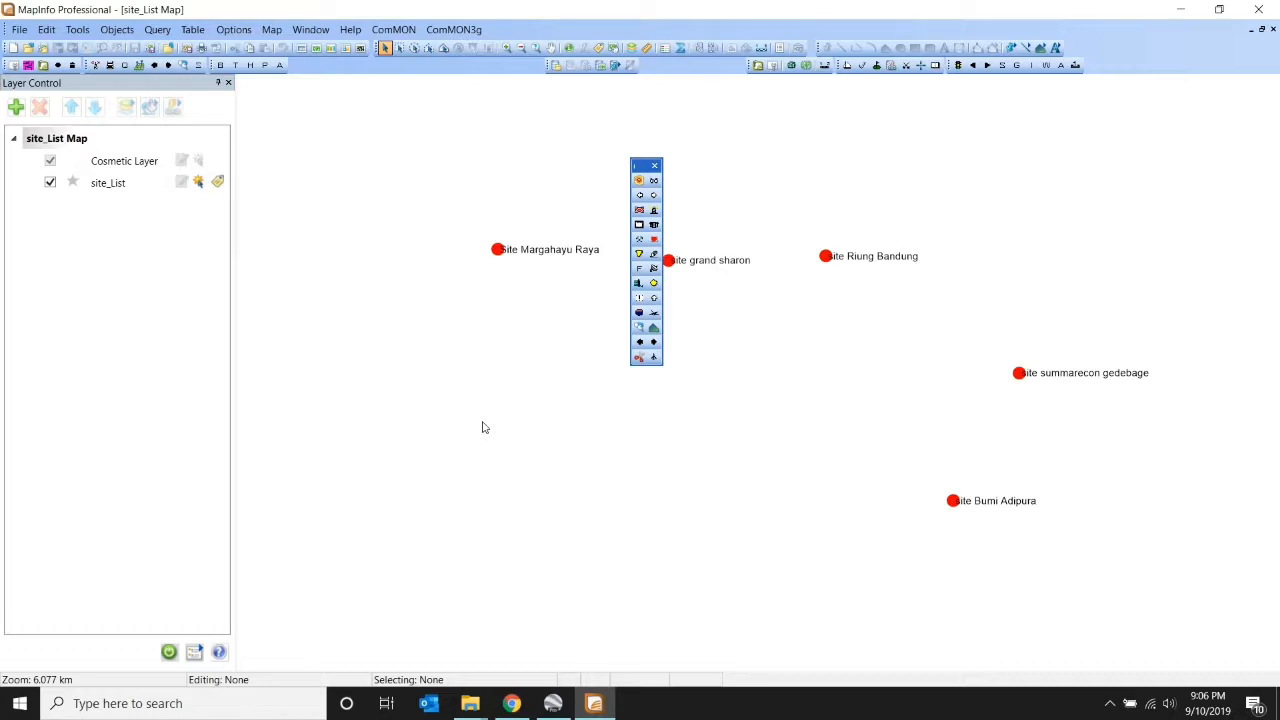
click(511, 703)
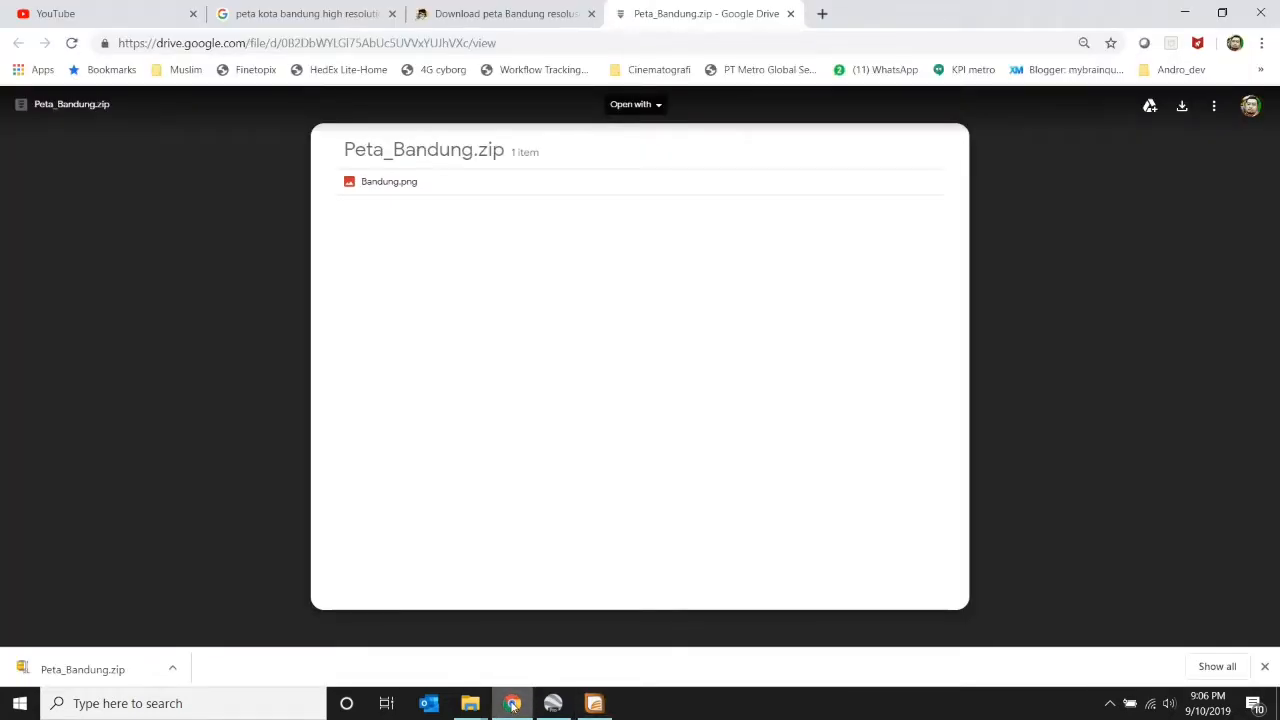
click(463, 18)
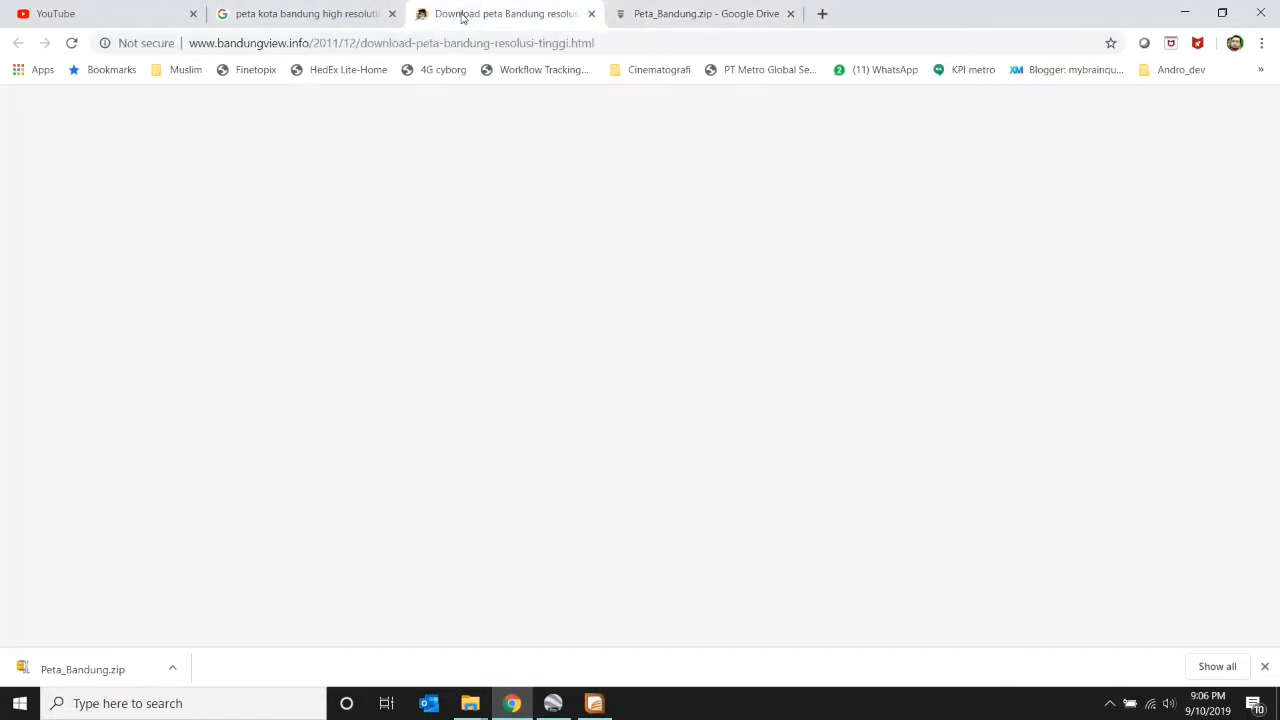
scroll(600, 275, down, 5)
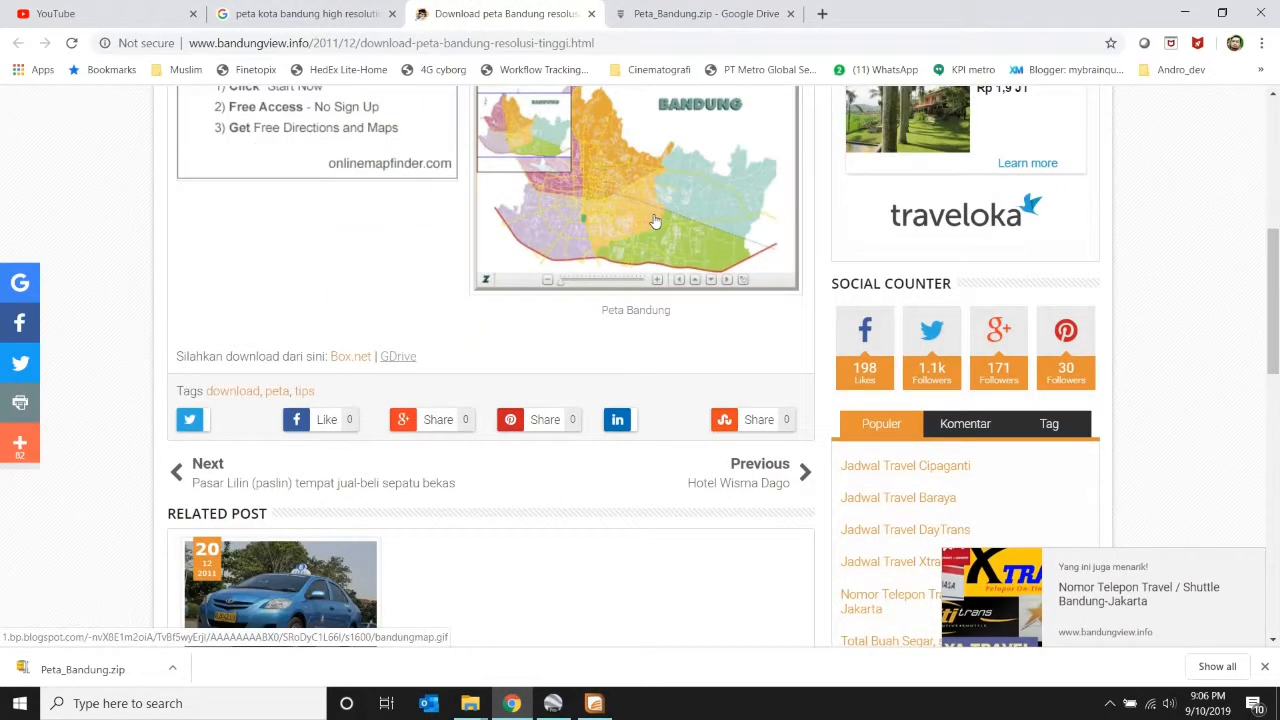
scroll(655, 220, up, 1)
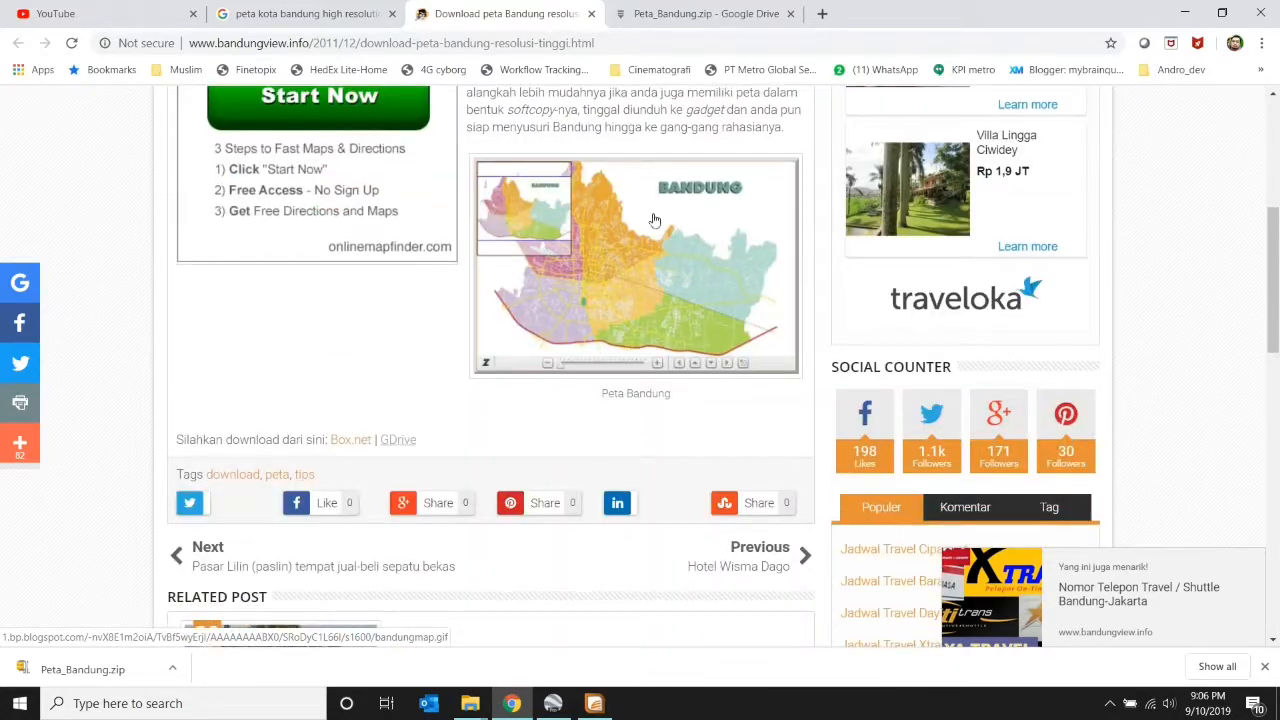
scroll(660, 240, up, 3)
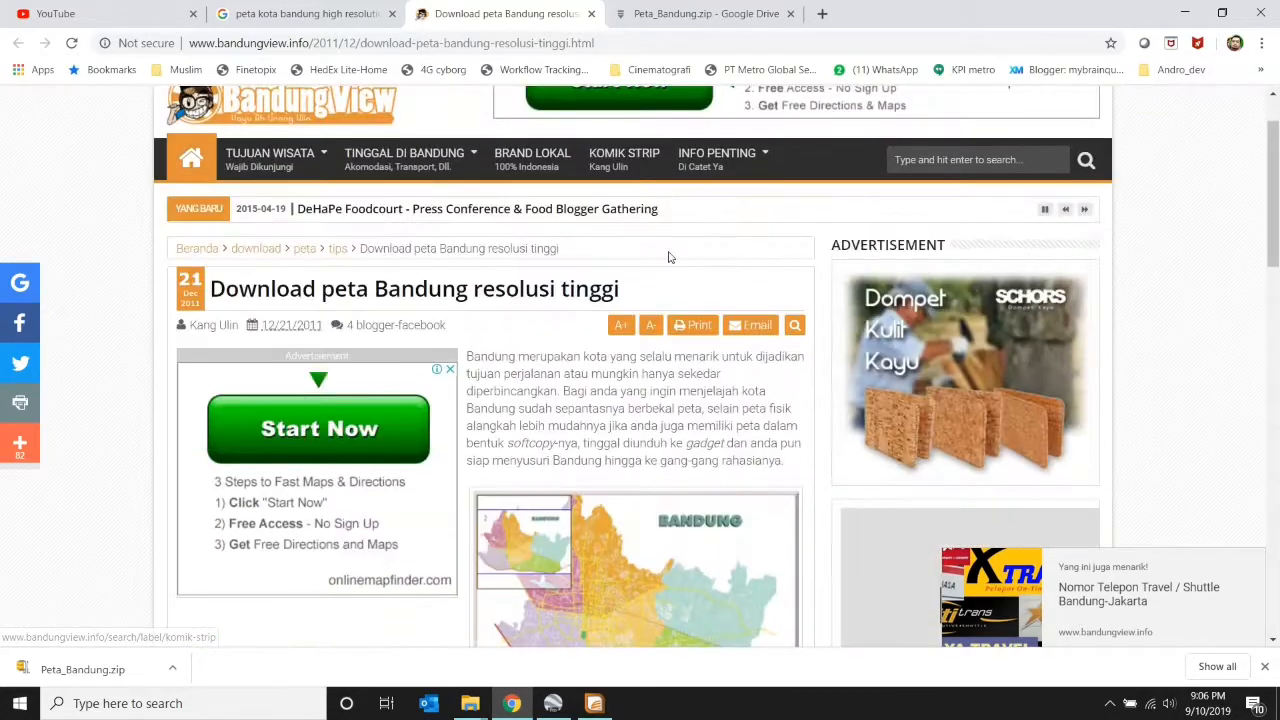
click(470, 703)
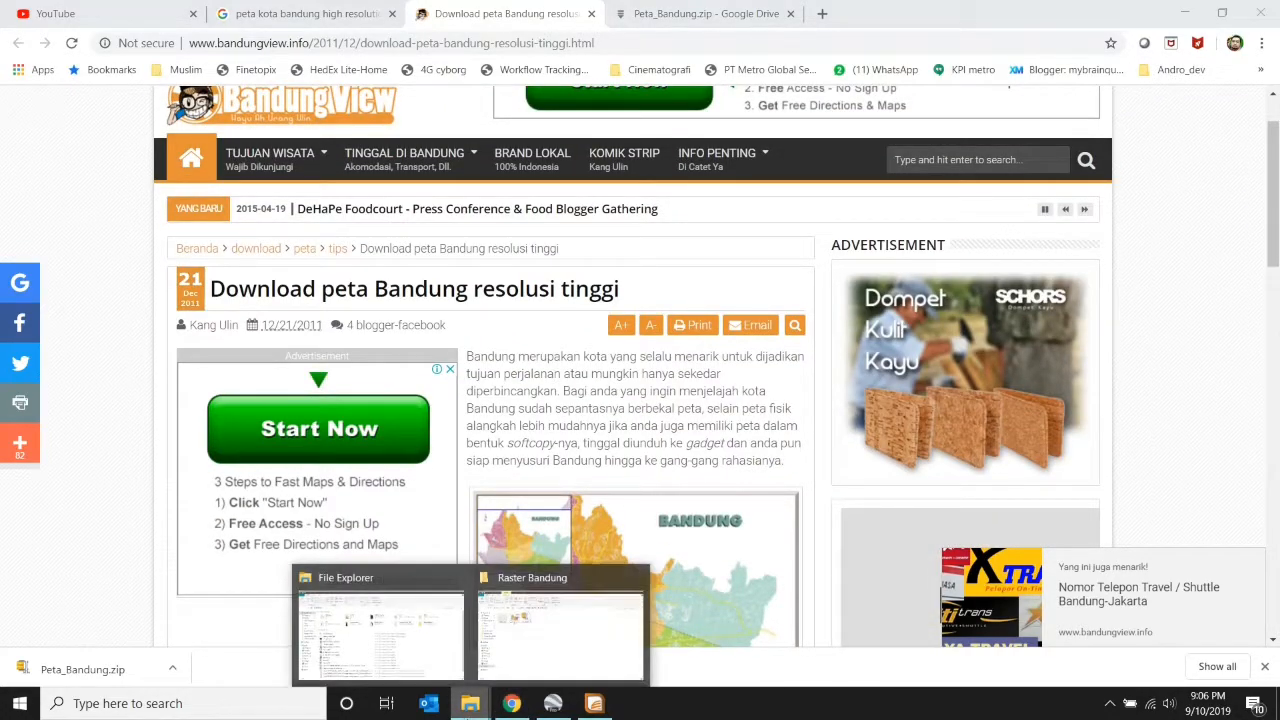
- Switch to MapInfo Professional and browse for raster image files to open in the Raster Bandung folder inside Tutorial Map Info
click(594, 705)
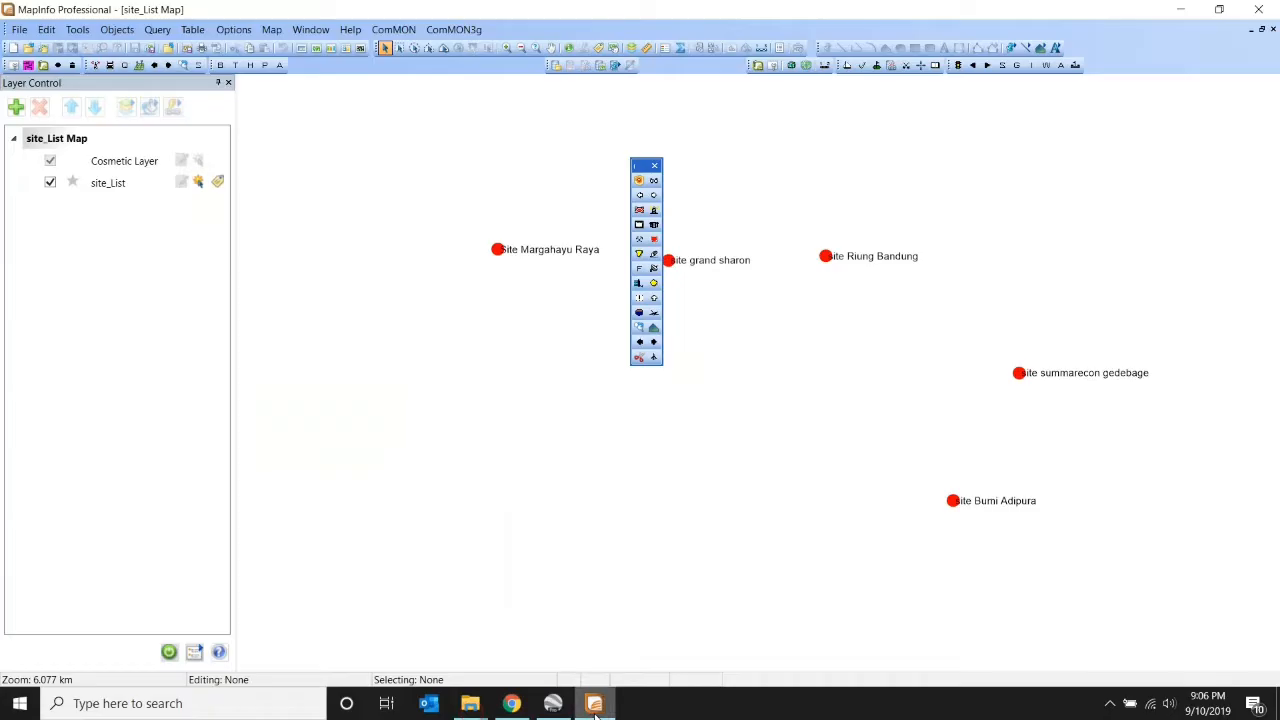
click(20, 31)
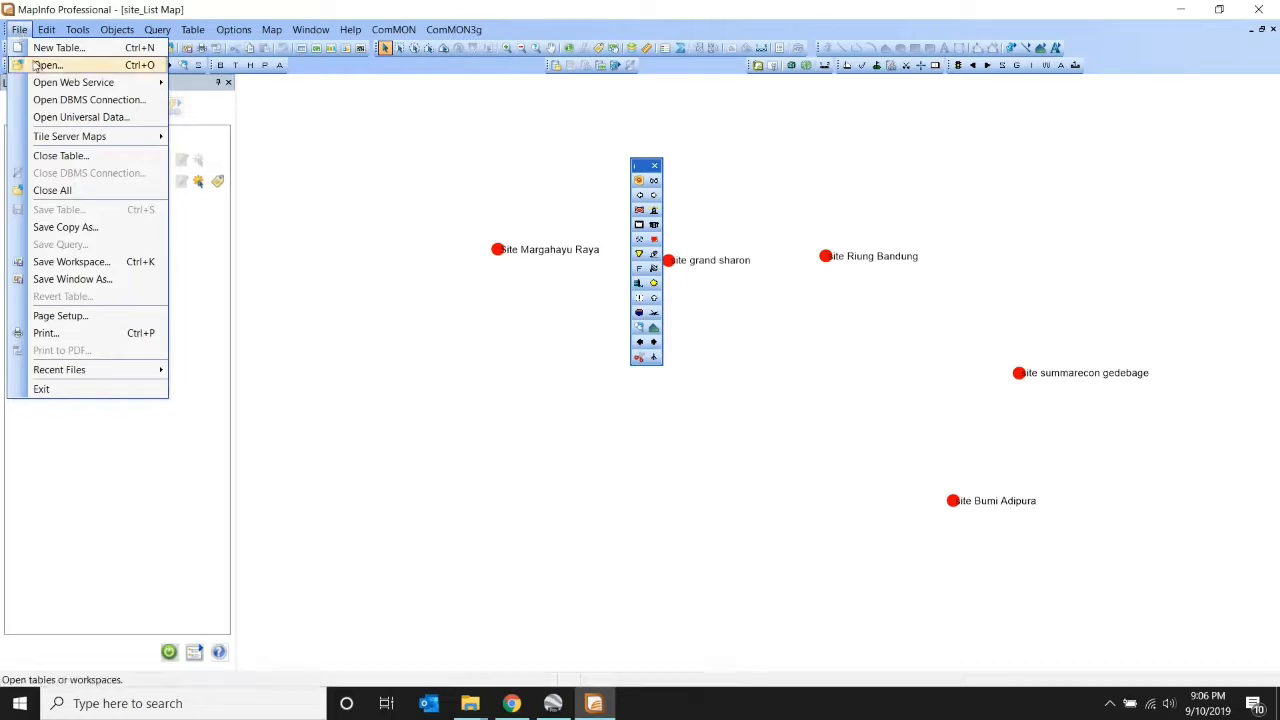
click(35, 64)
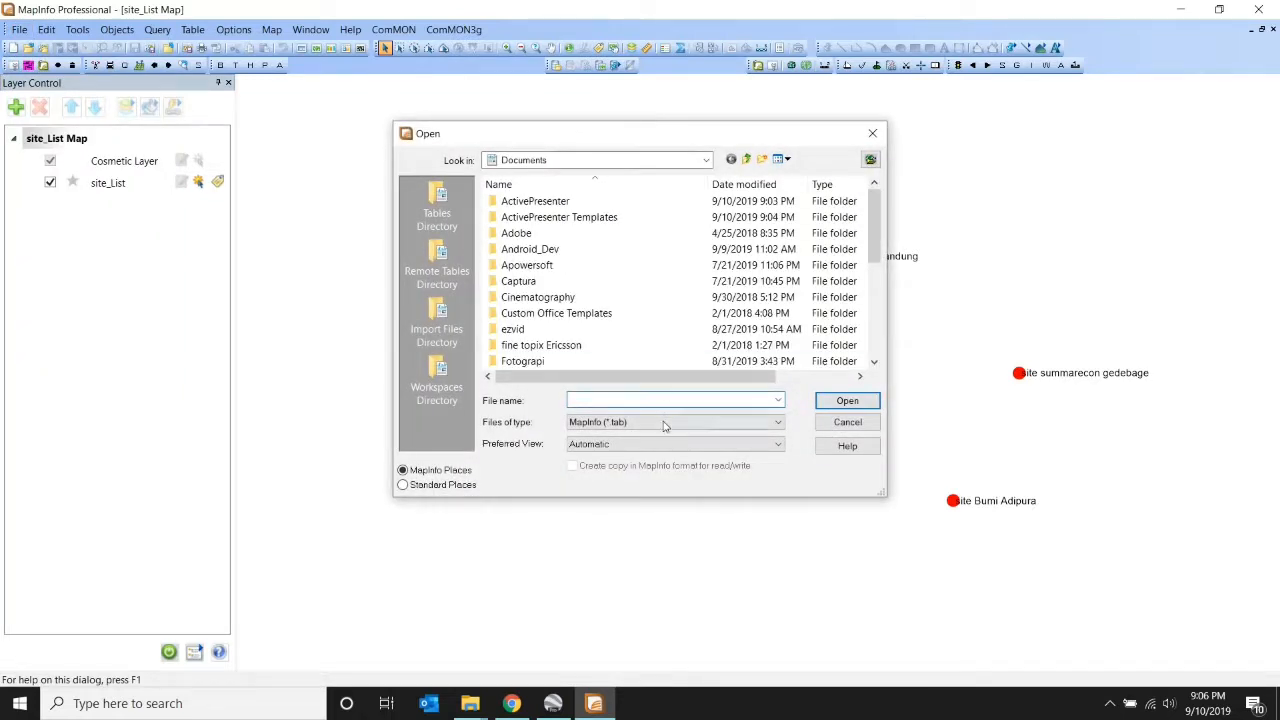
scroll(615, 252, down, 4)
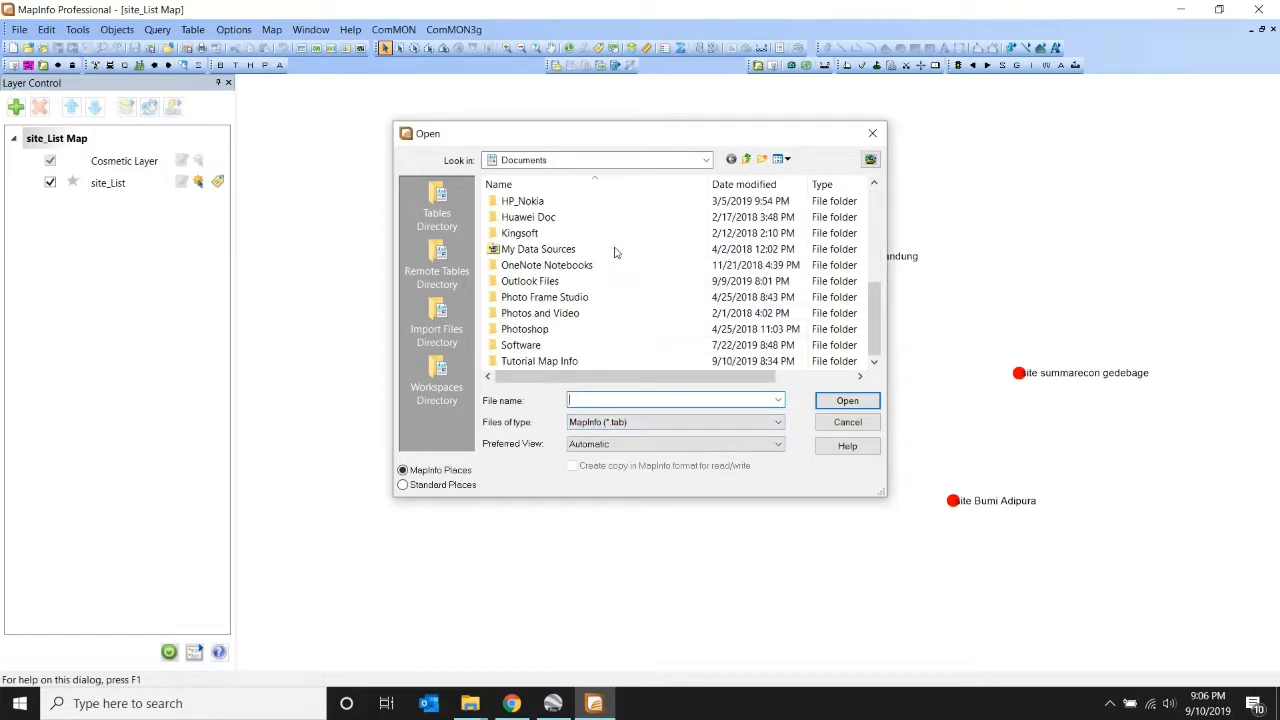
double_click(540, 361)
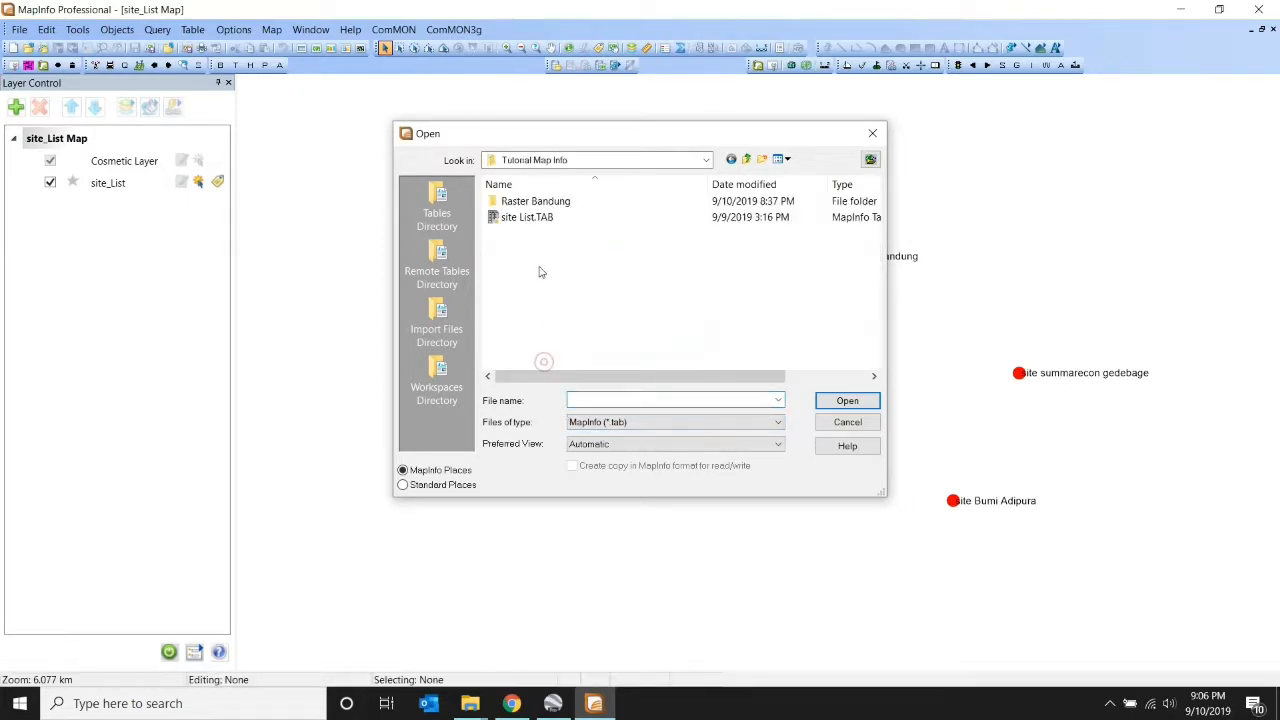
double_click(533, 203)
click(684, 422)
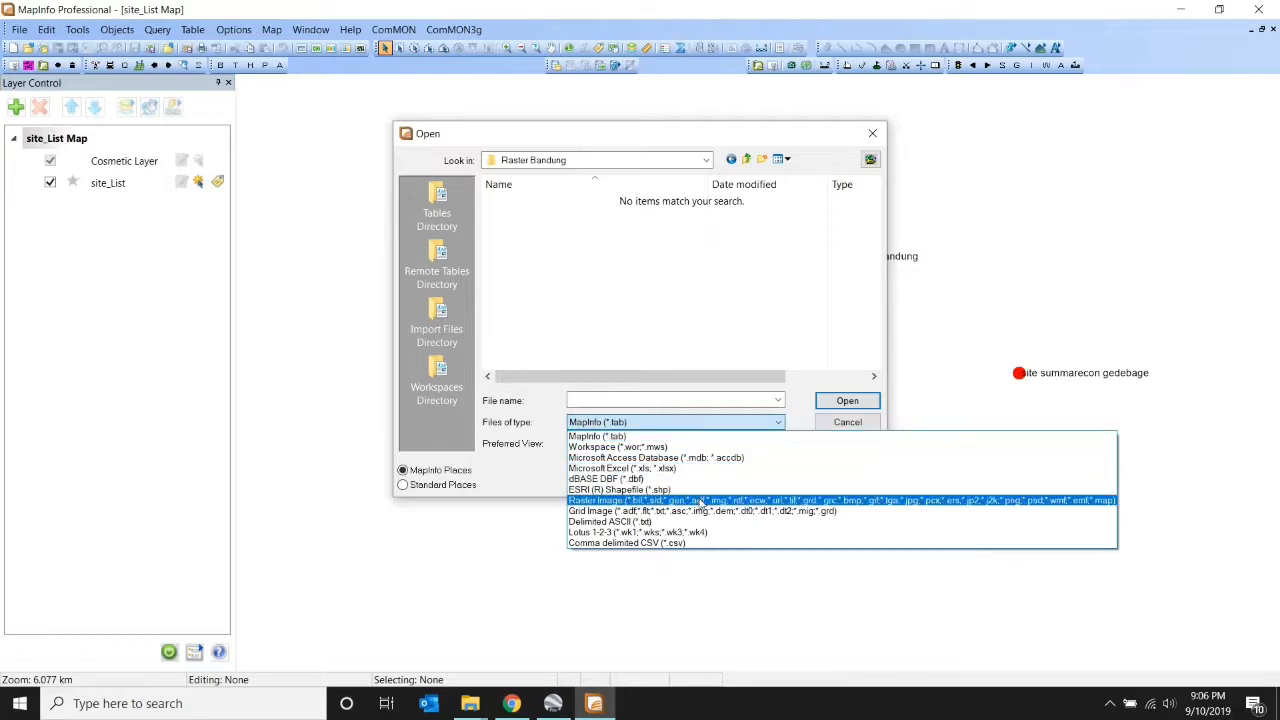
click(700, 501)
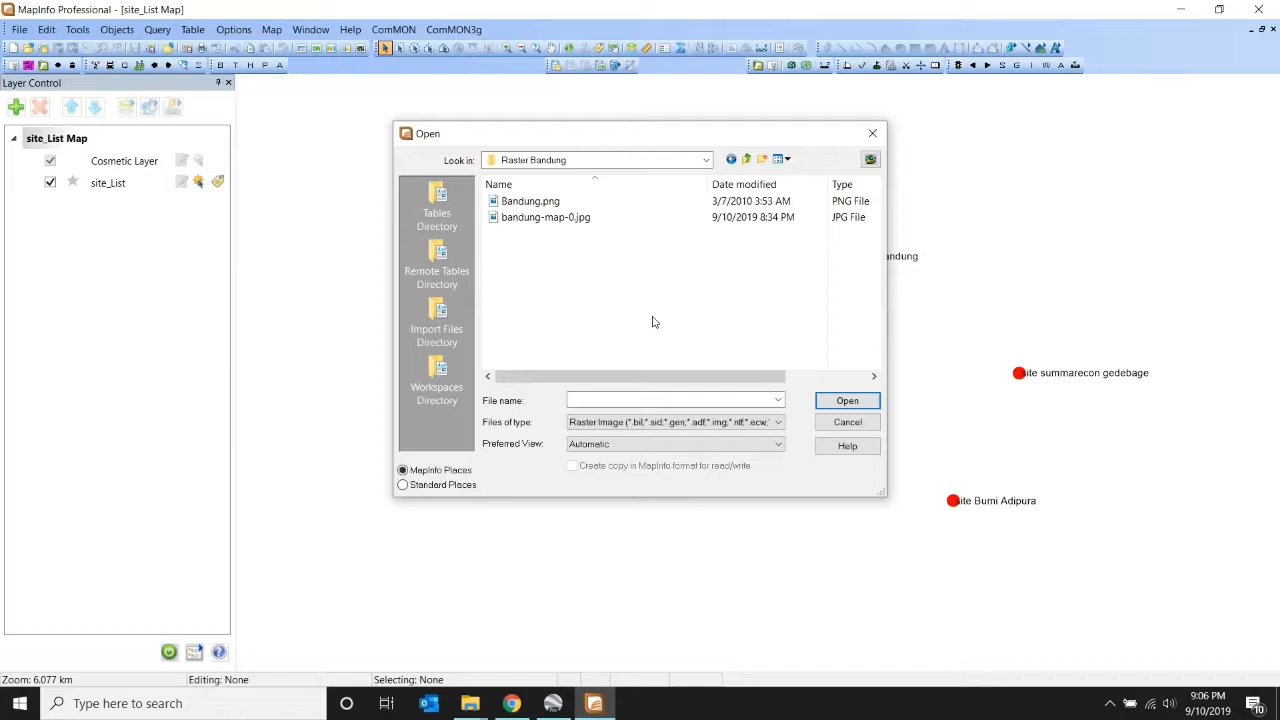
- Open Bandung.png for registration with geographic coordinates and move the Image Registration dialog clear of the site points
mouse_move(670, 377)
mouse_down()
mouse_move(767, 376)
mouse_move(685, 376)
mouse_up()
click(530, 201)
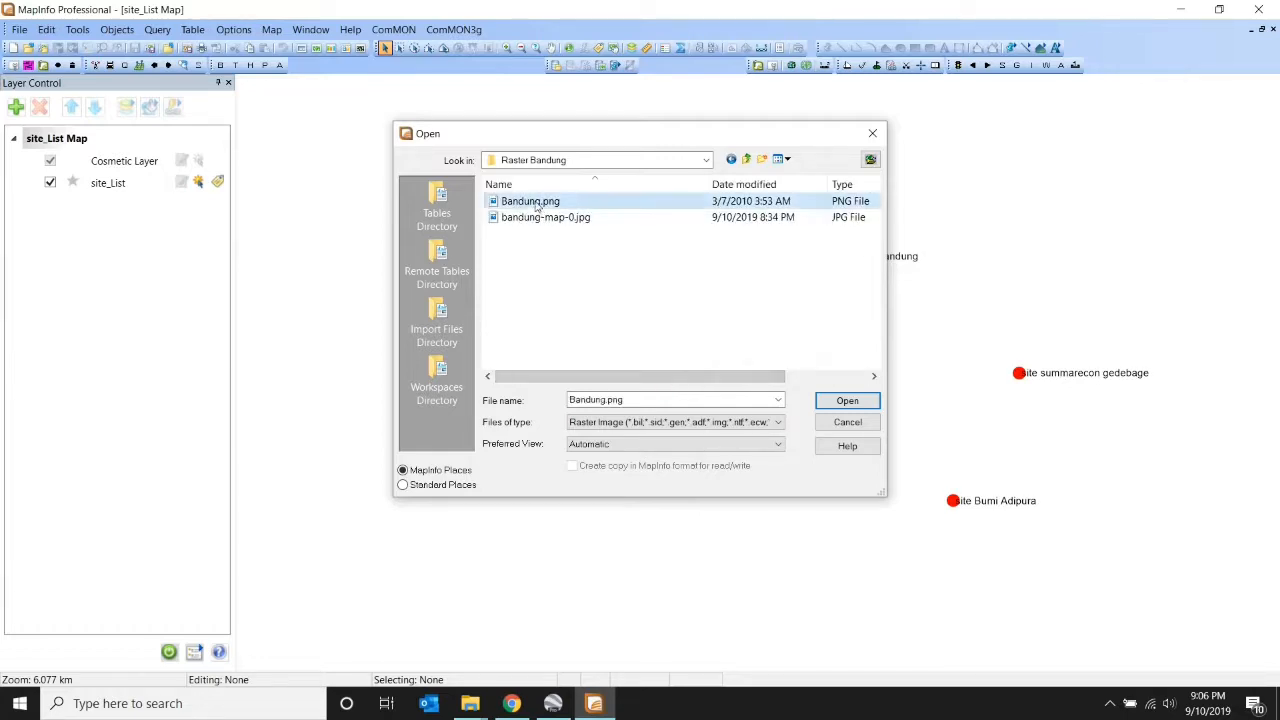
click(846, 400)
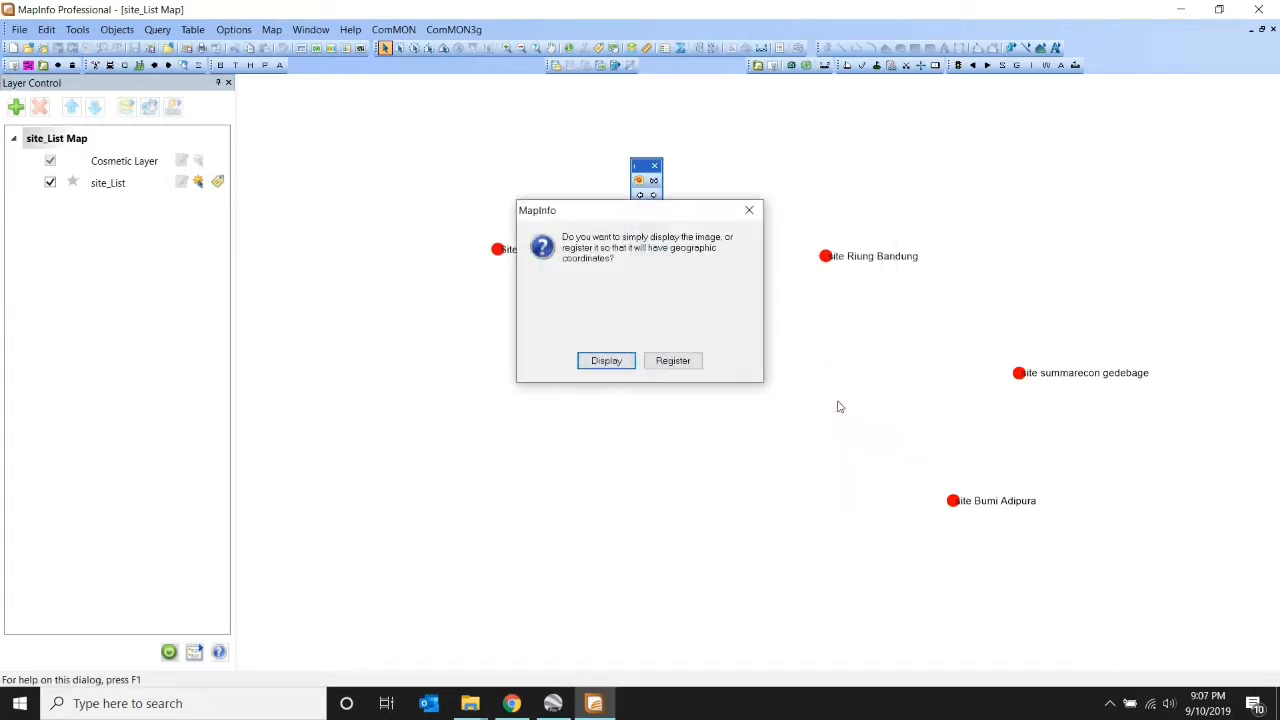
click(690, 363)
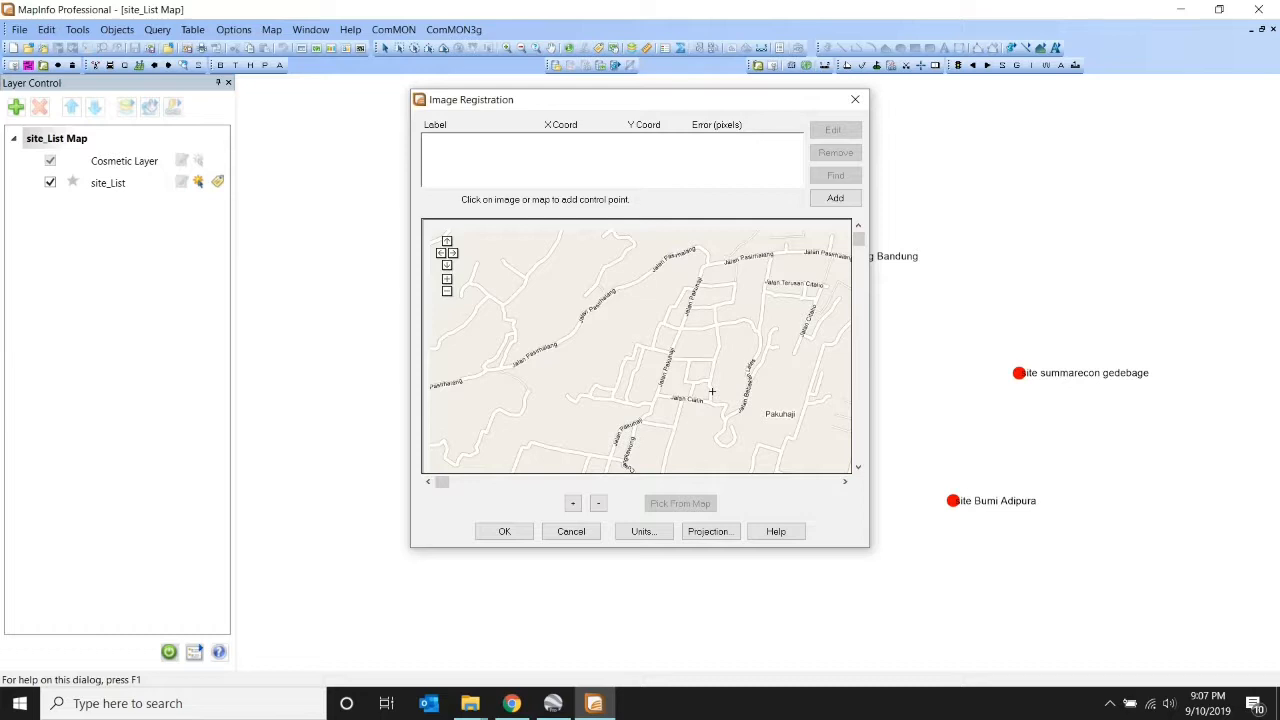
drag(614, 94, 535, 102)
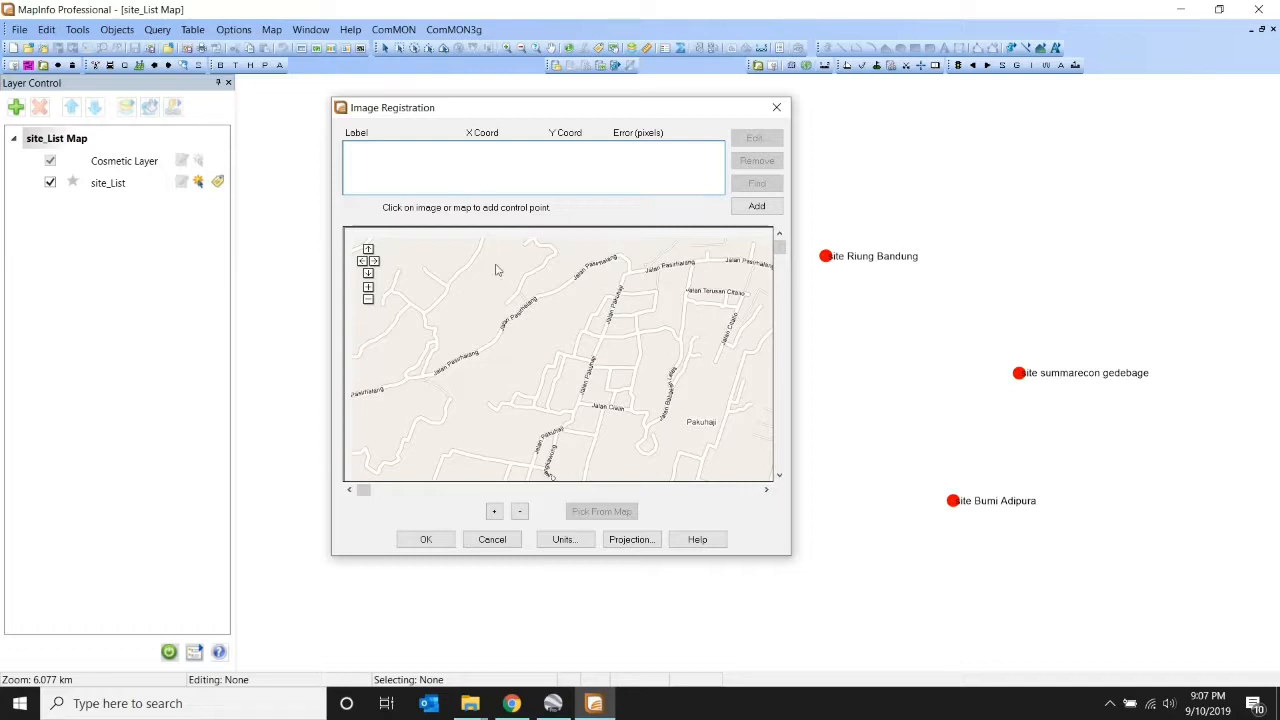
- Switch to Google Earth Pro and hide the site_List_2019_9_9_22_33.KML layer
click(556, 704)
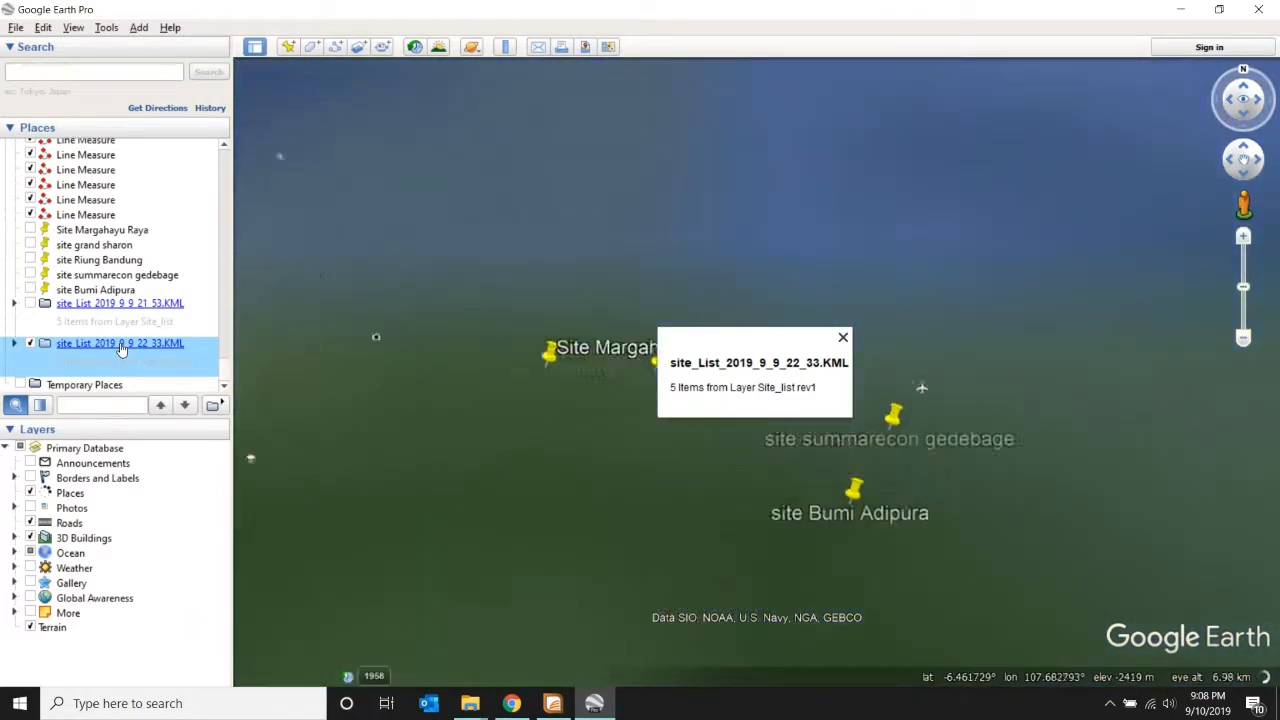
scroll(574, 459, down, 5)
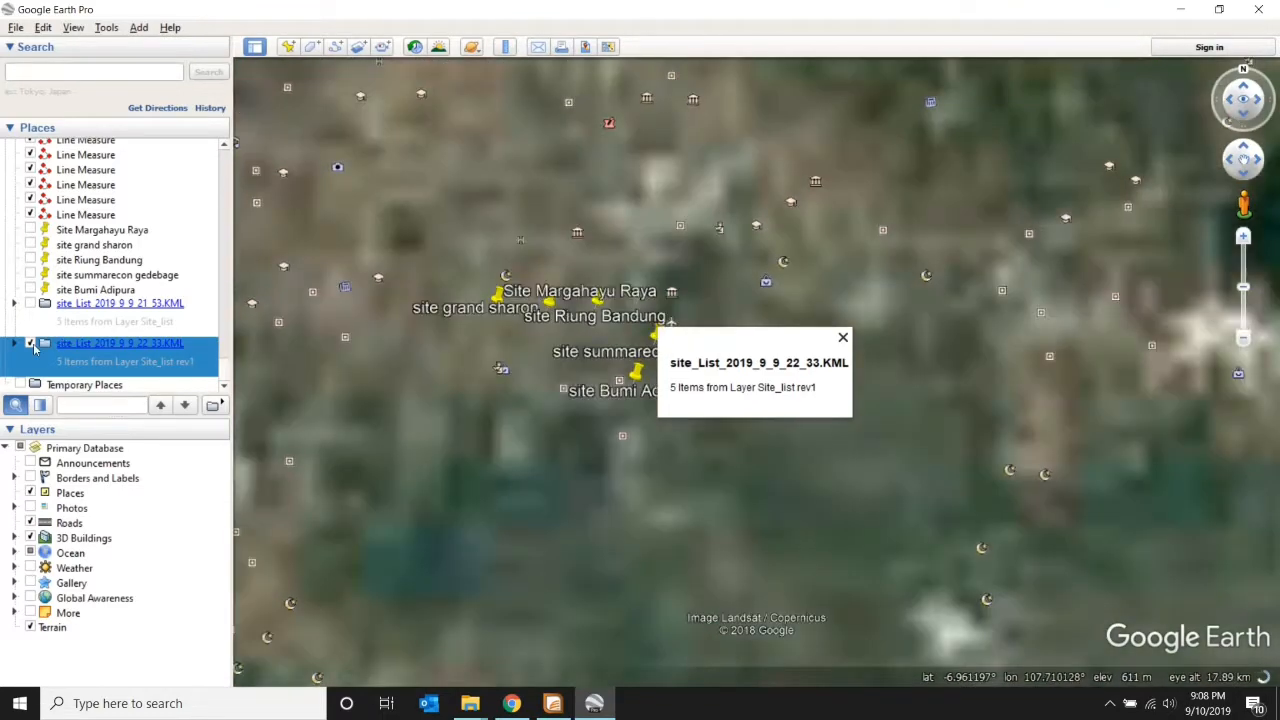
click(31, 344)
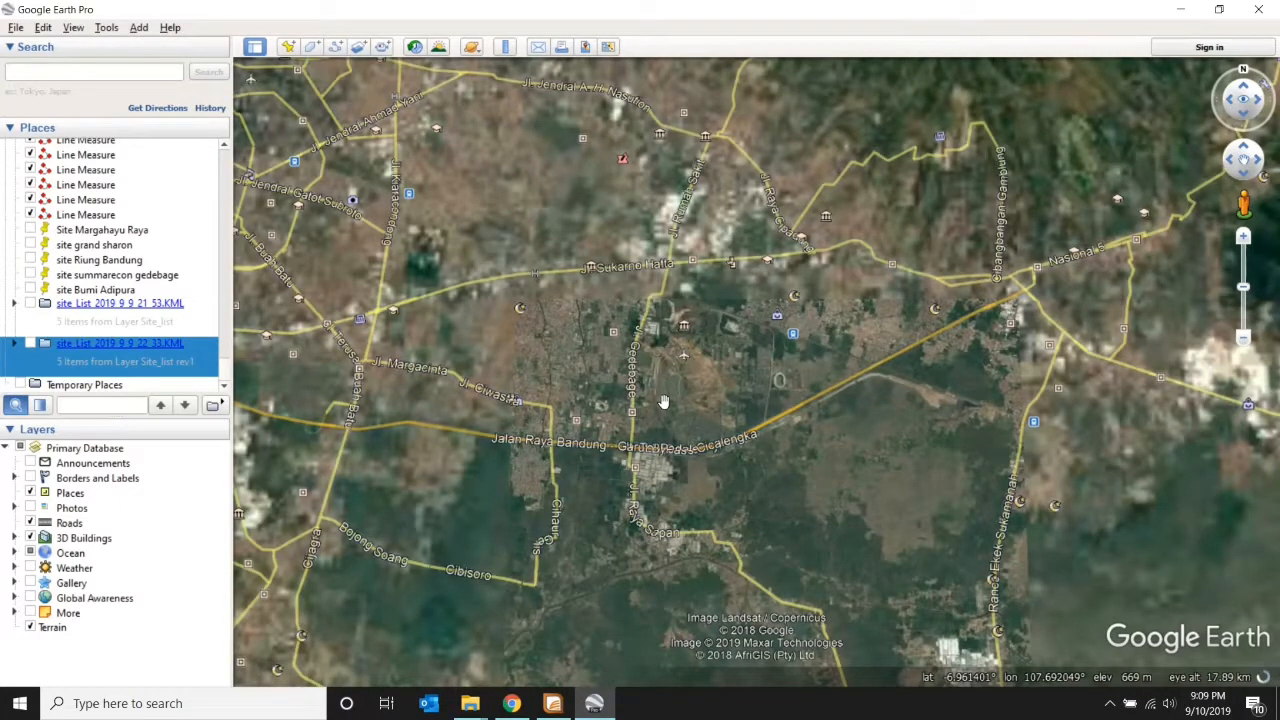
- Add a placemark at the Jalan Soekarno-Hatta and Jl. Rumah Sakit intersection, at about latitude -6.9370°, longitude 107.6926°
scroll(663, 401, up, 3)
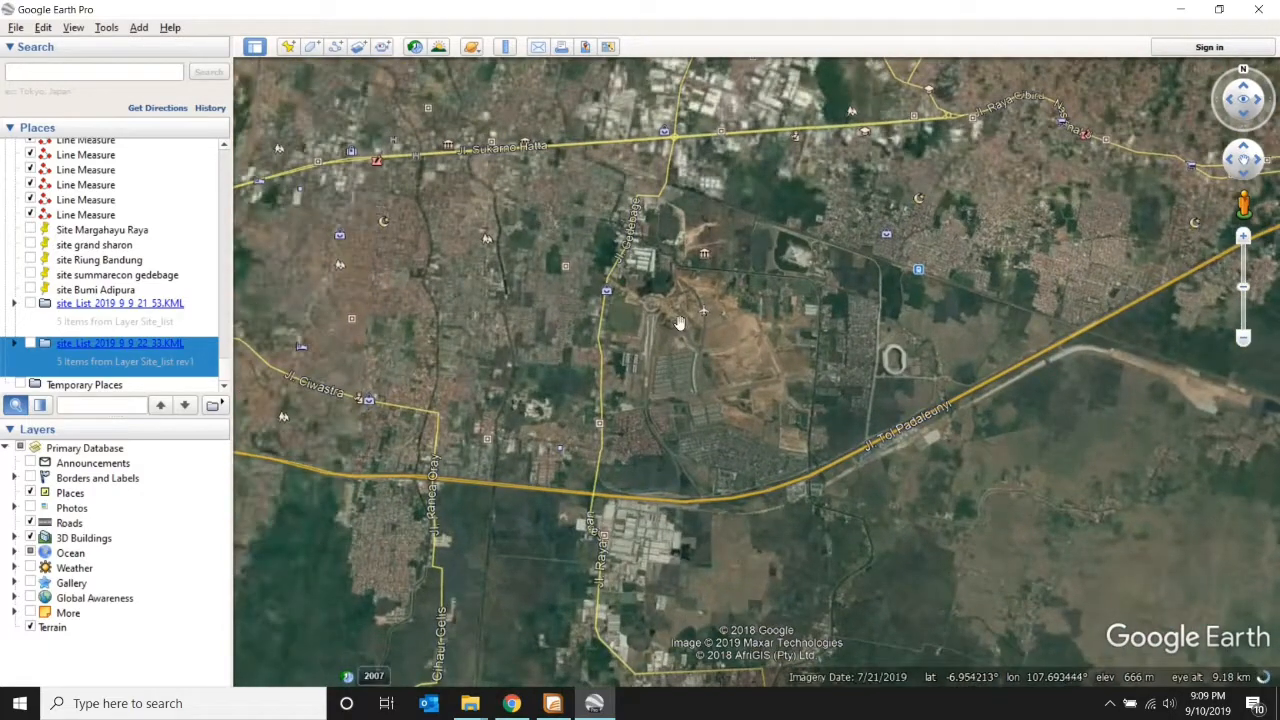
drag(702, 185, 704, 357)
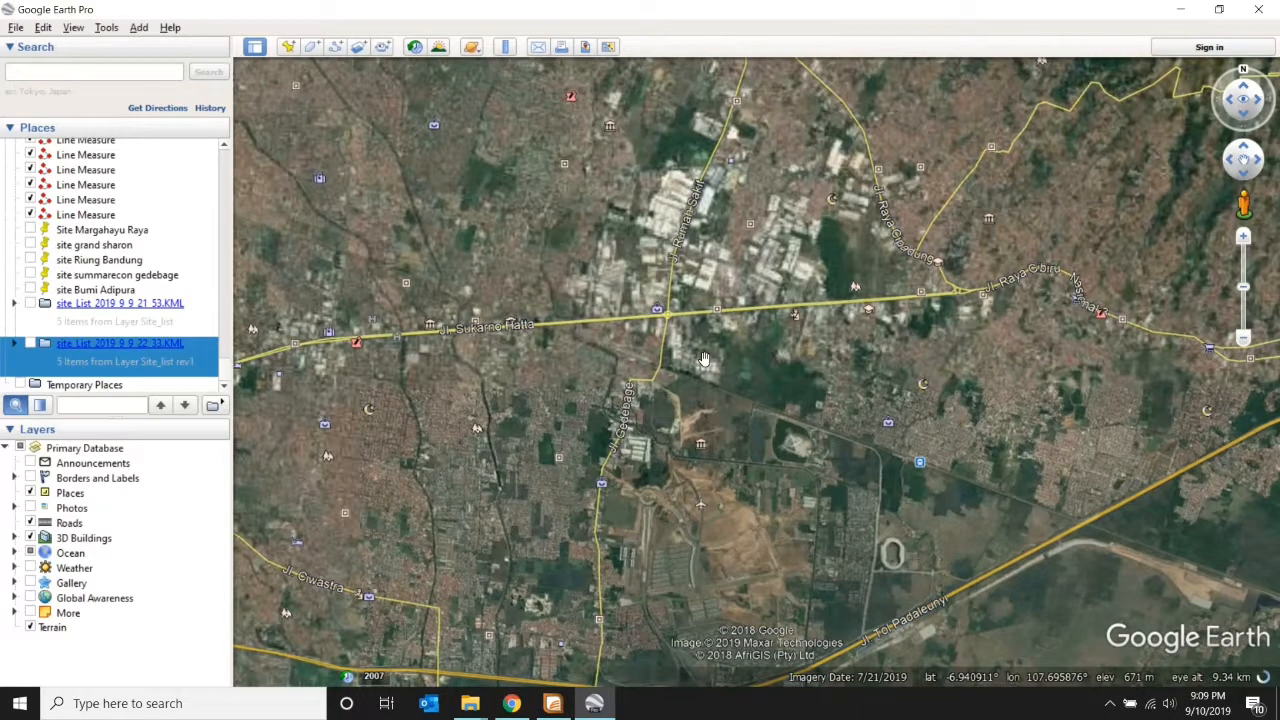
drag(704, 357, 838, 430)
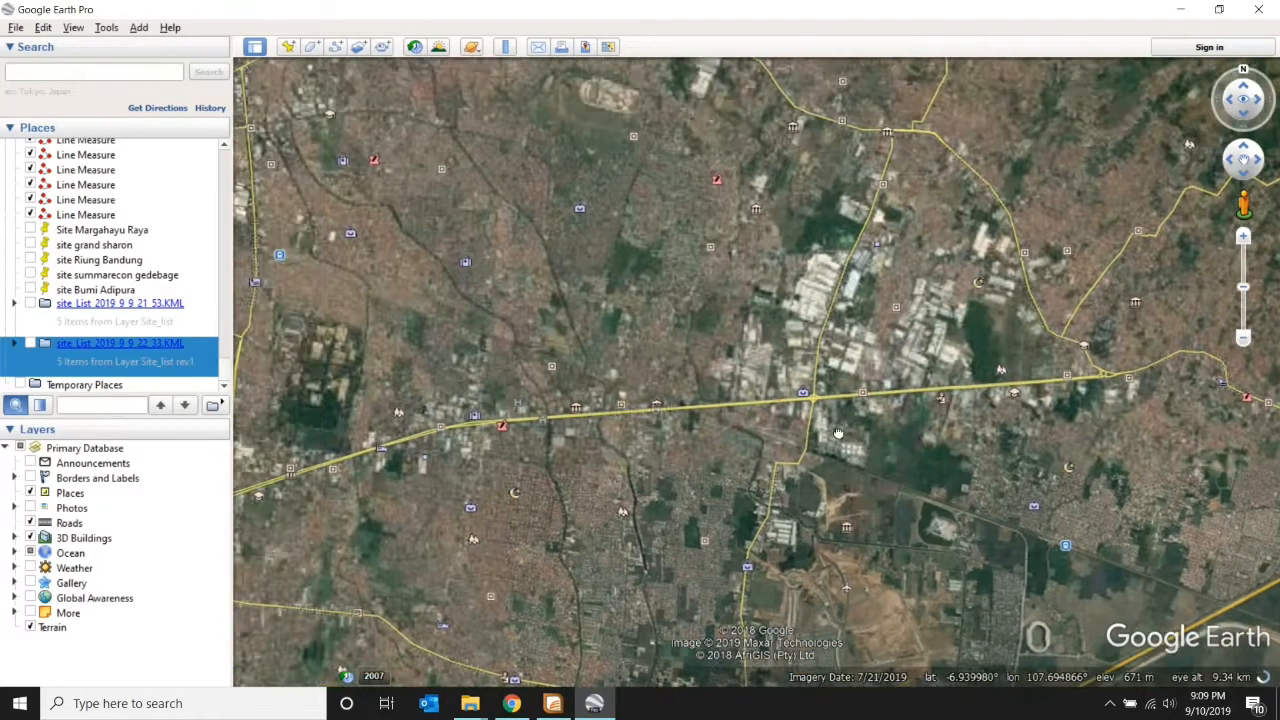
scroll(838, 430, up, 2)
scroll(838, 430, up, 5)
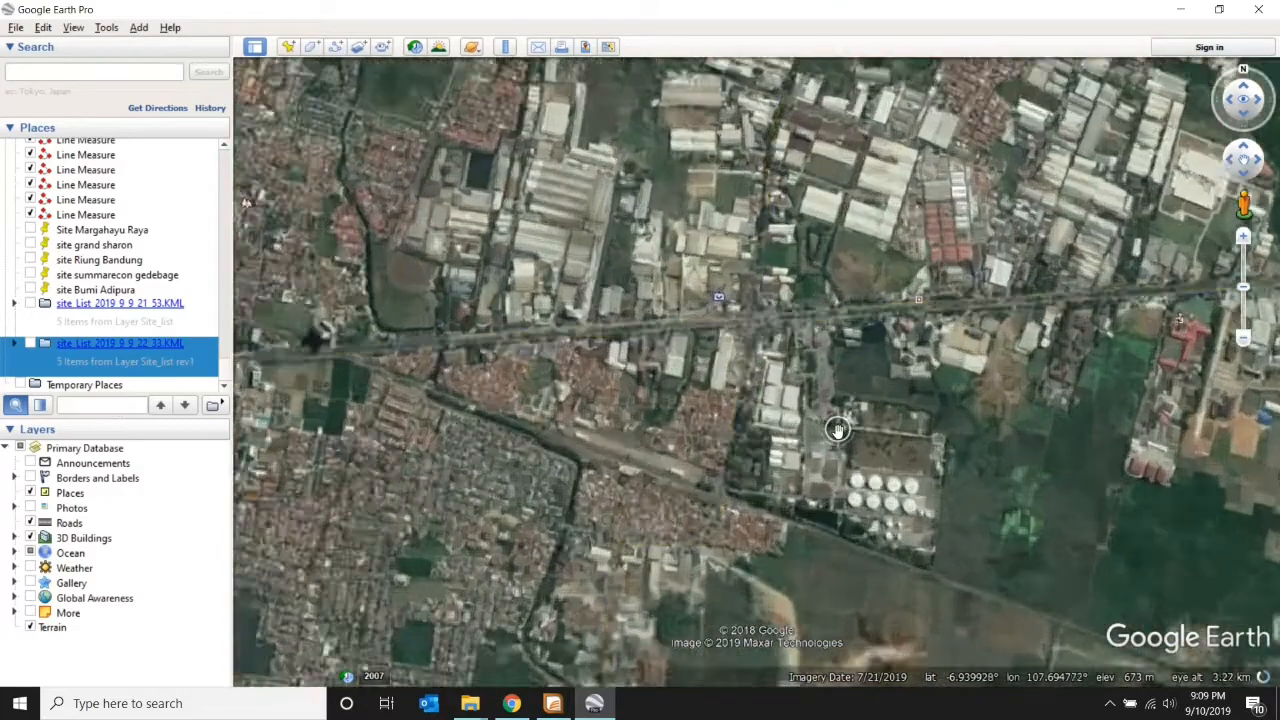
scroll(800, 433, up, 2)
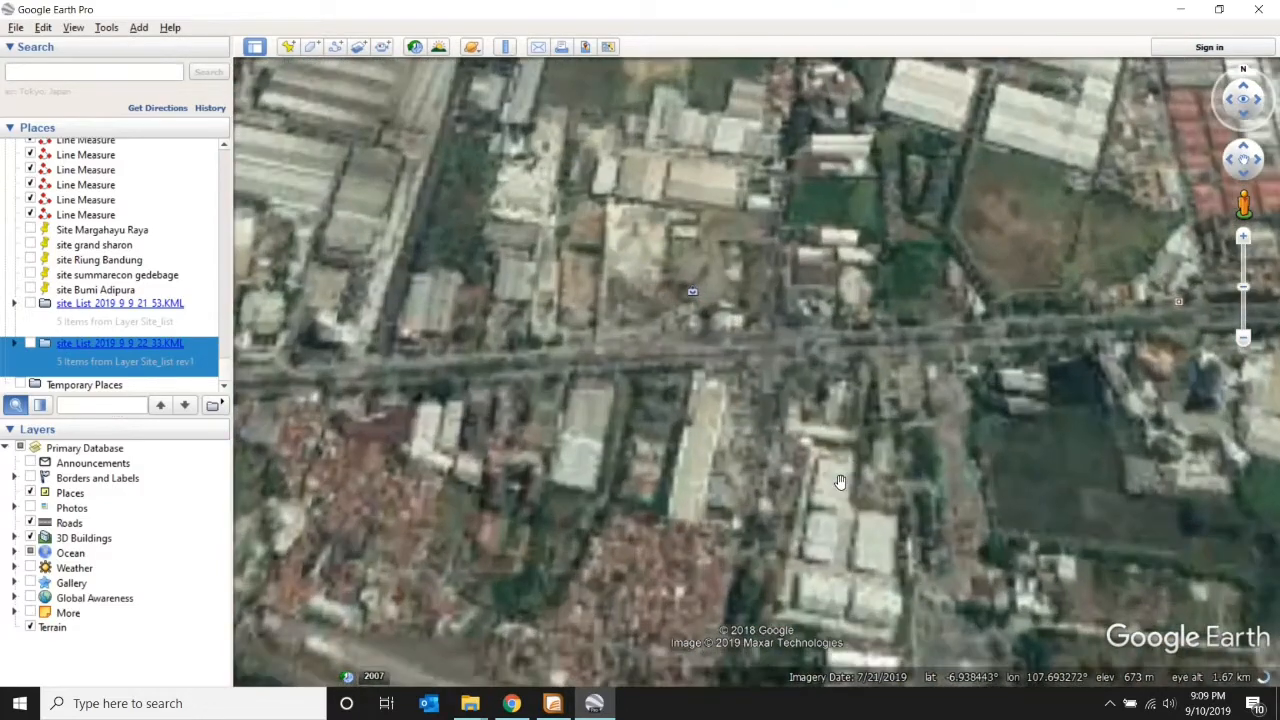
scroll(840, 481, up, 1)
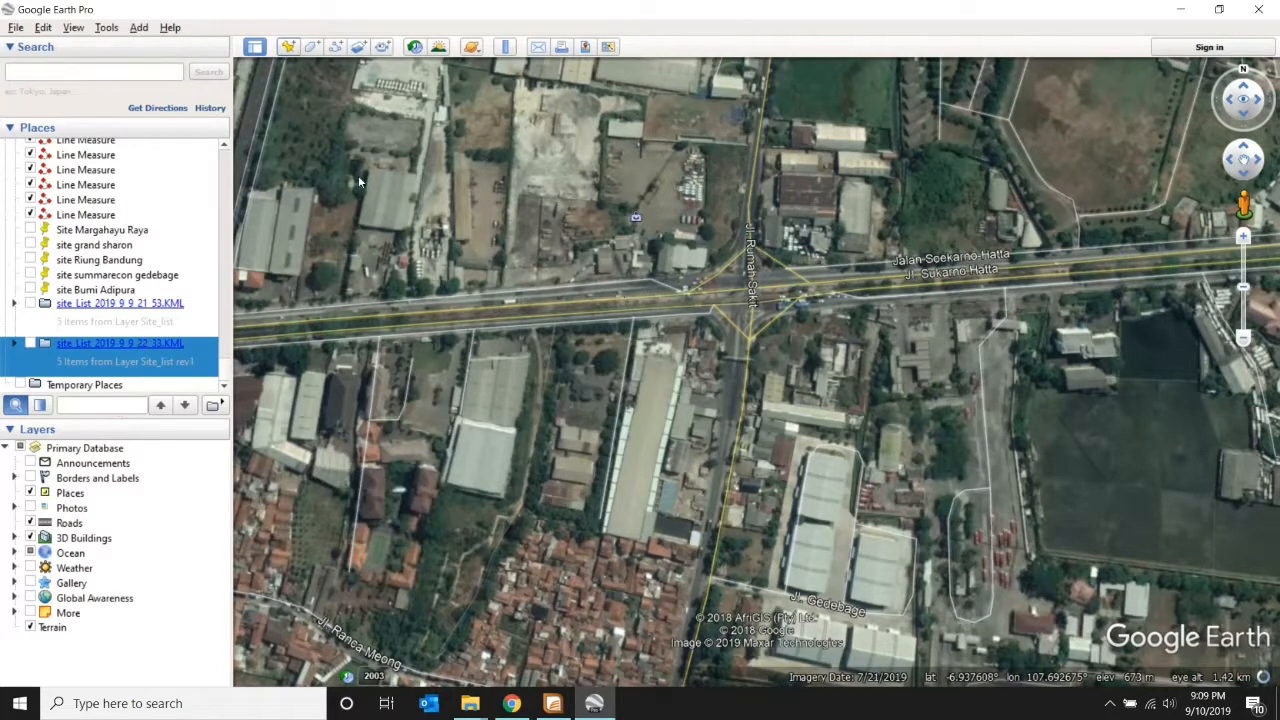
click(288, 47)
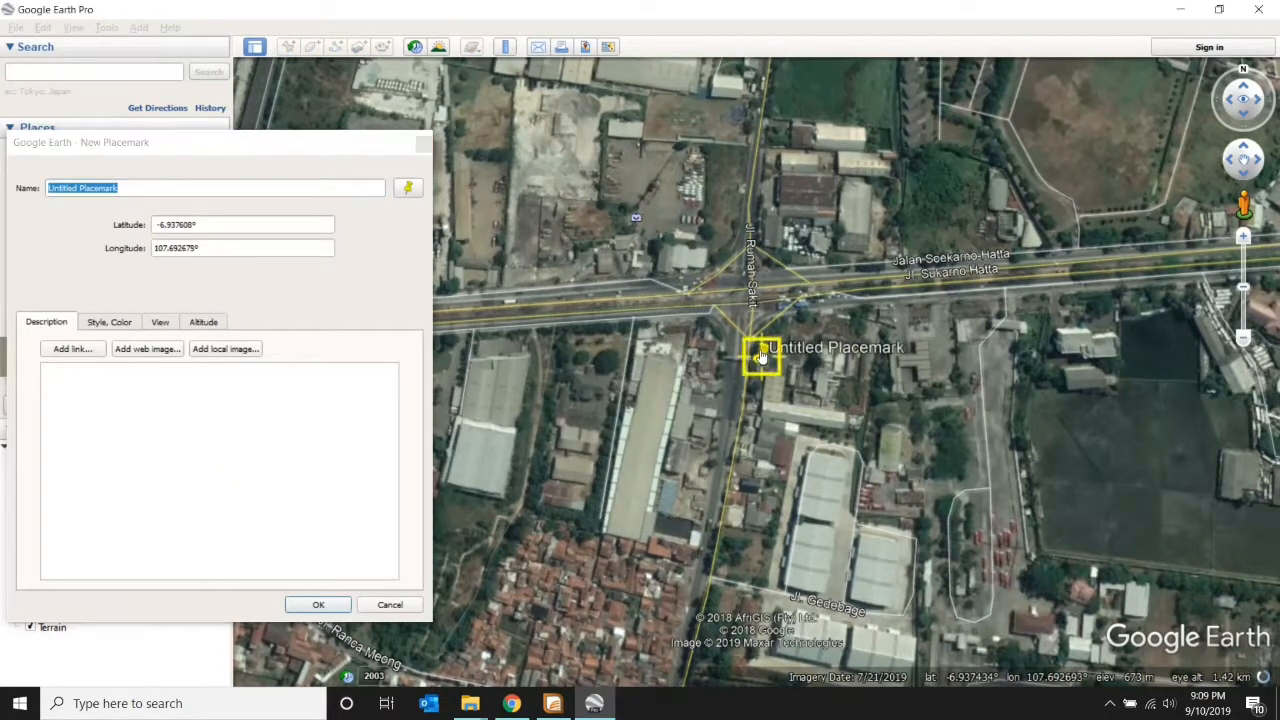
drag(760, 358, 748, 300)
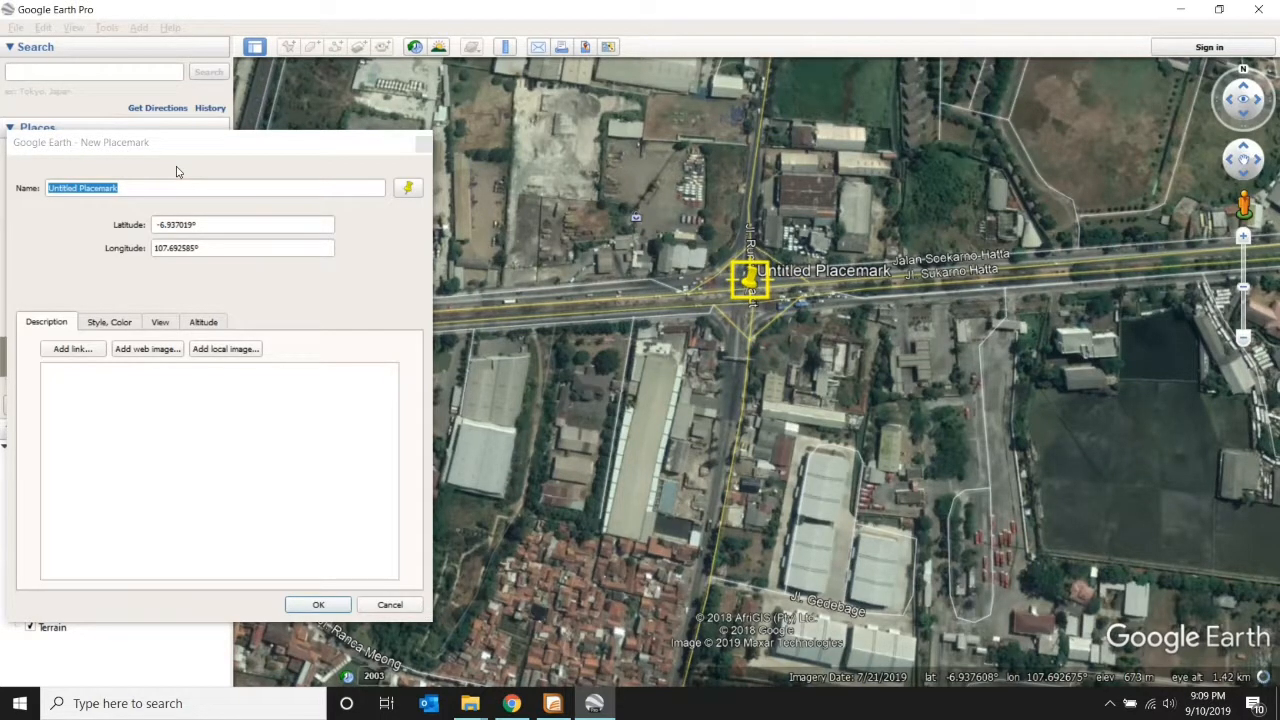
- Name the new placemark at the Jalan Soekarno-Hatta intersection Pt01 and save it
click(201, 188)
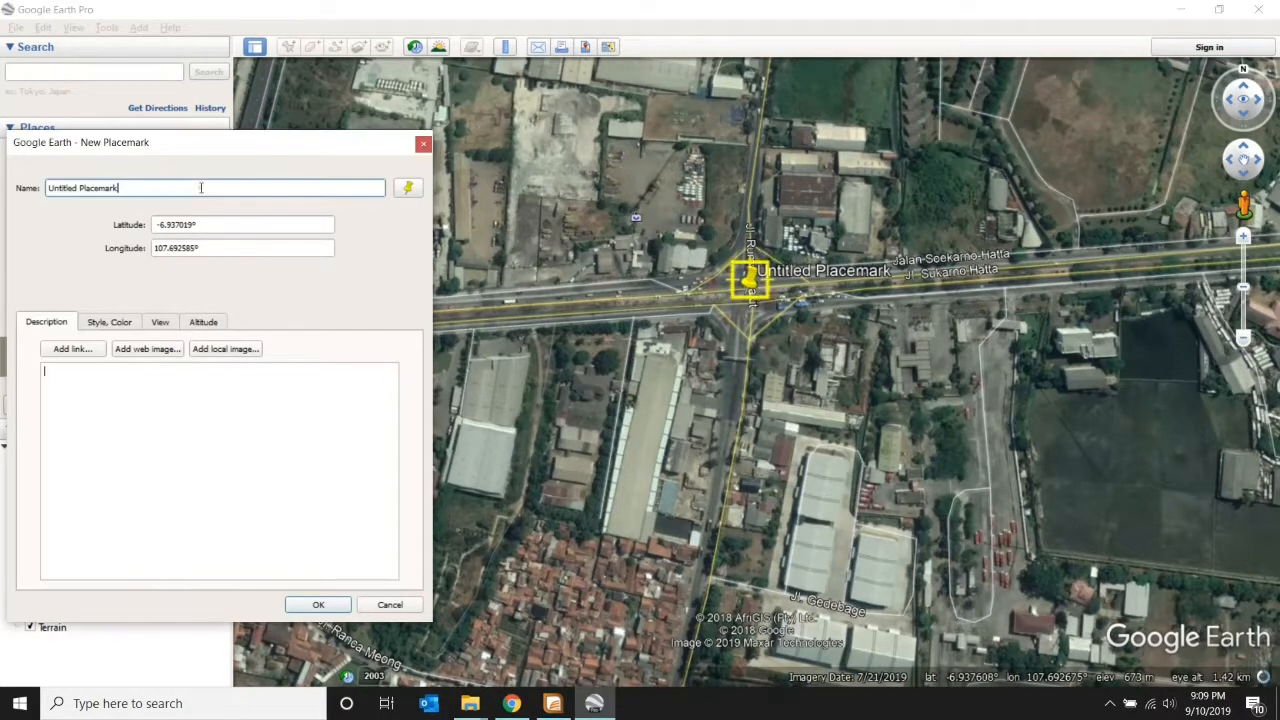
key(BackSpace)
key(BackSpace)
key(BackSpace)
key(BackSpace)
key(BackSpace)
key(BackSpace)
key(BackSpace)
key(BackSpace)
key(BackSpace)
key(BackSpace)
key(BackSpace)
key(BackSpace)
key(BackSpace)
key(BackSpace)
key(BackSpace)
key(BackSpace)
key(BackSpace)
key(BackSpace)
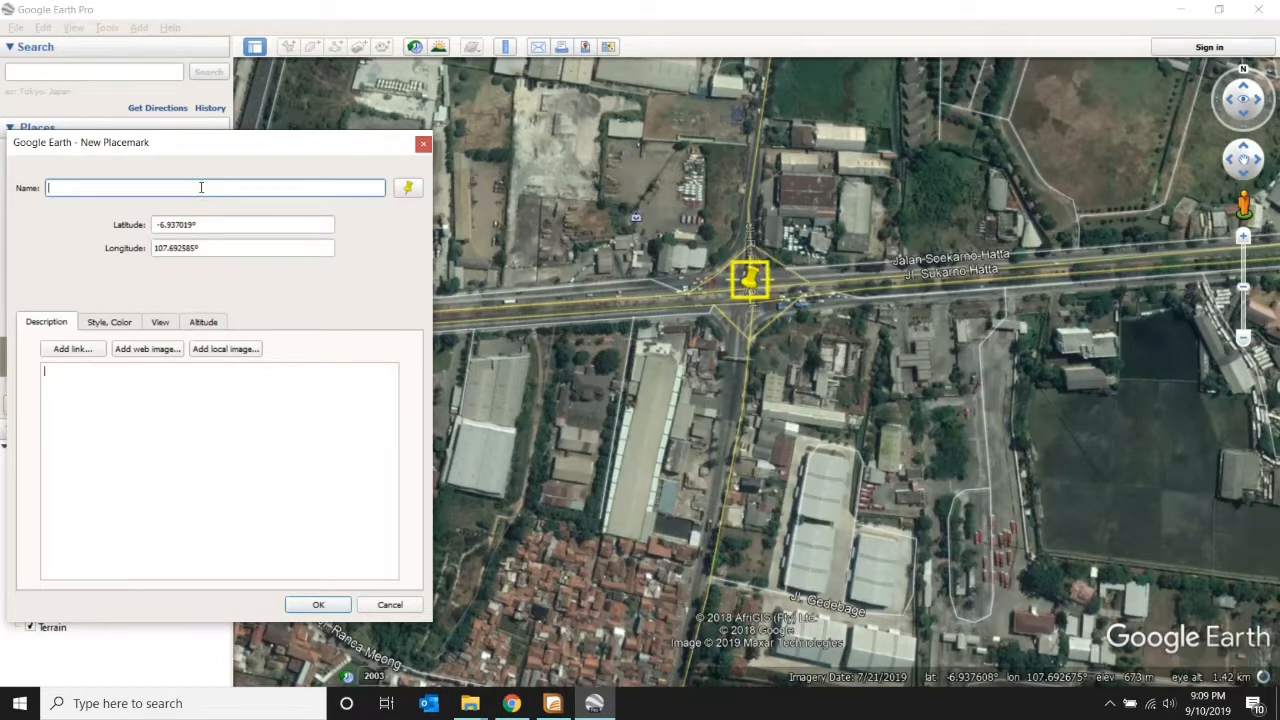
text(Poin)
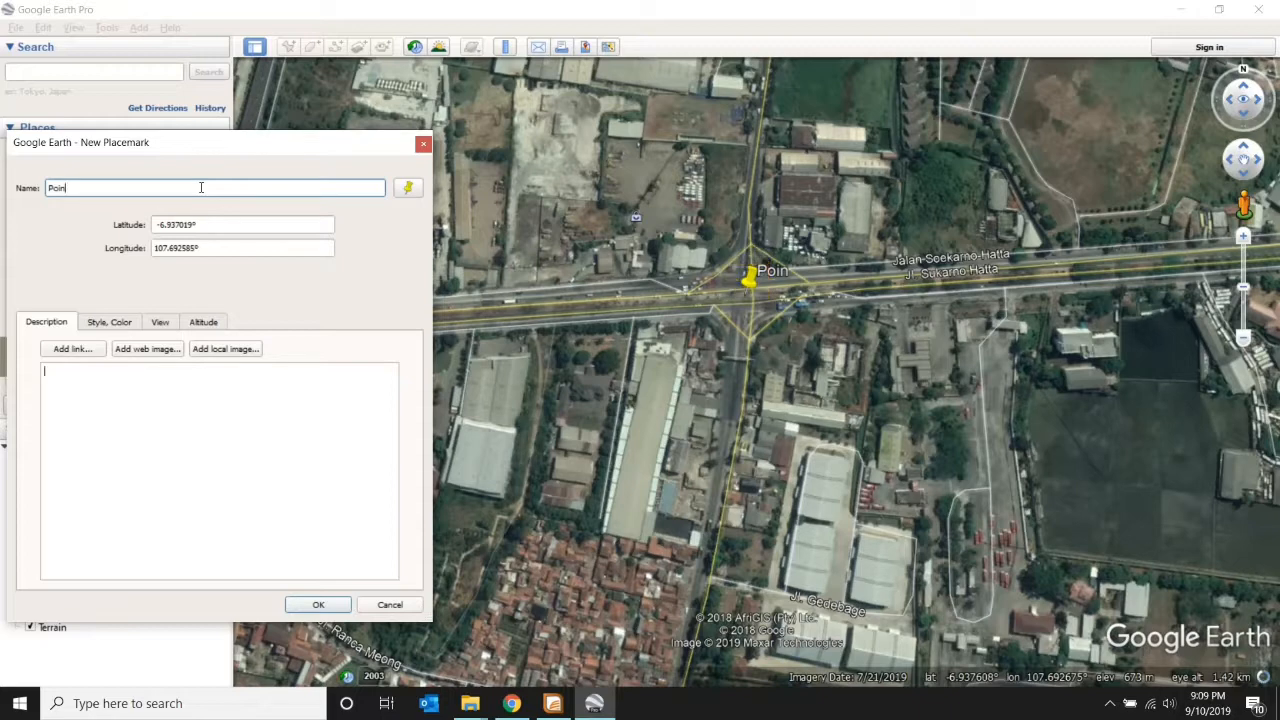
text(t01)
click(318, 604)
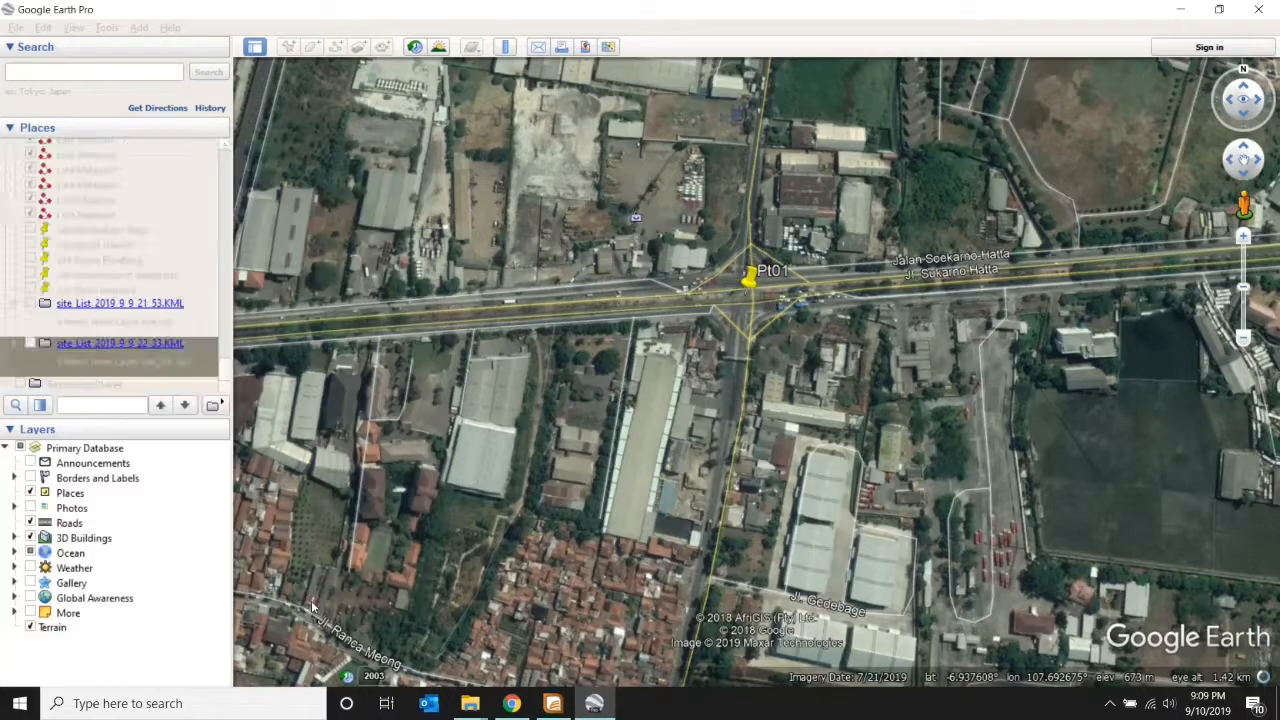
- Turn off the 3D Buildings layer for the view of central Bandung around Jl. Otto Iskandar Dinata
drag(380, 440, 537, 444)
scroll(537, 444, down, 2)
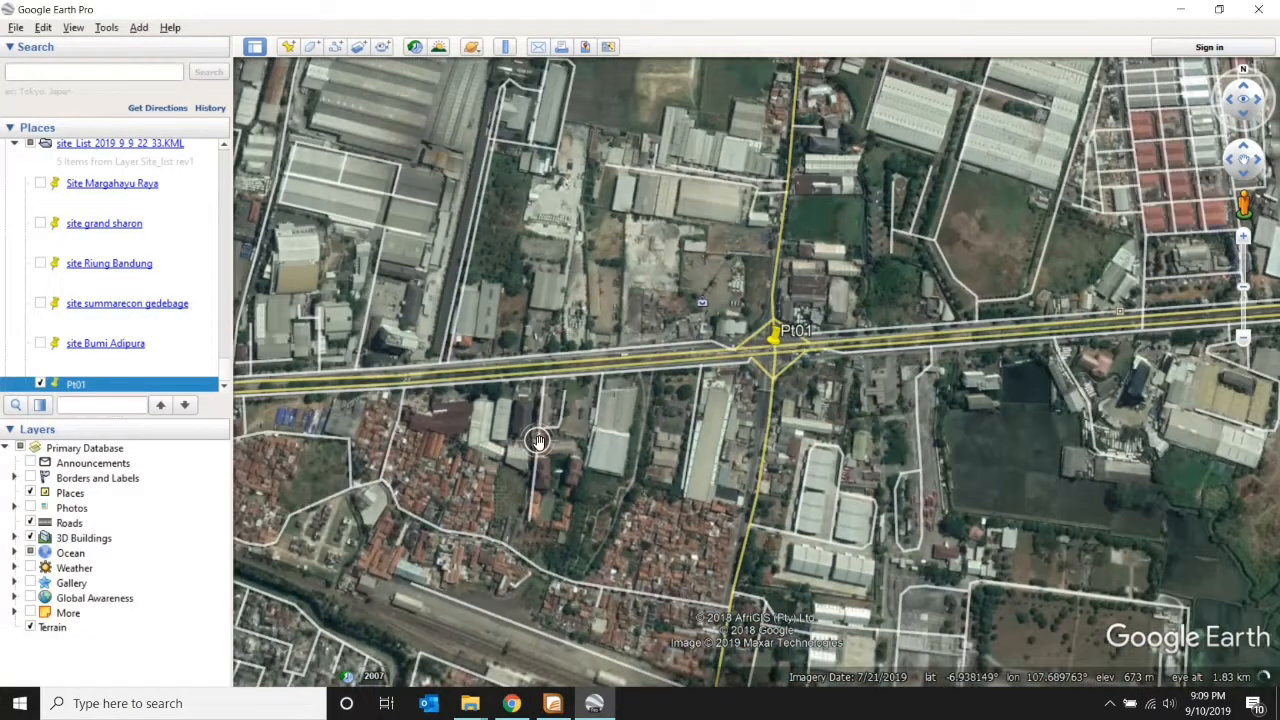
scroll(537, 441, down, 3)
scroll(509, 403, down, 2)
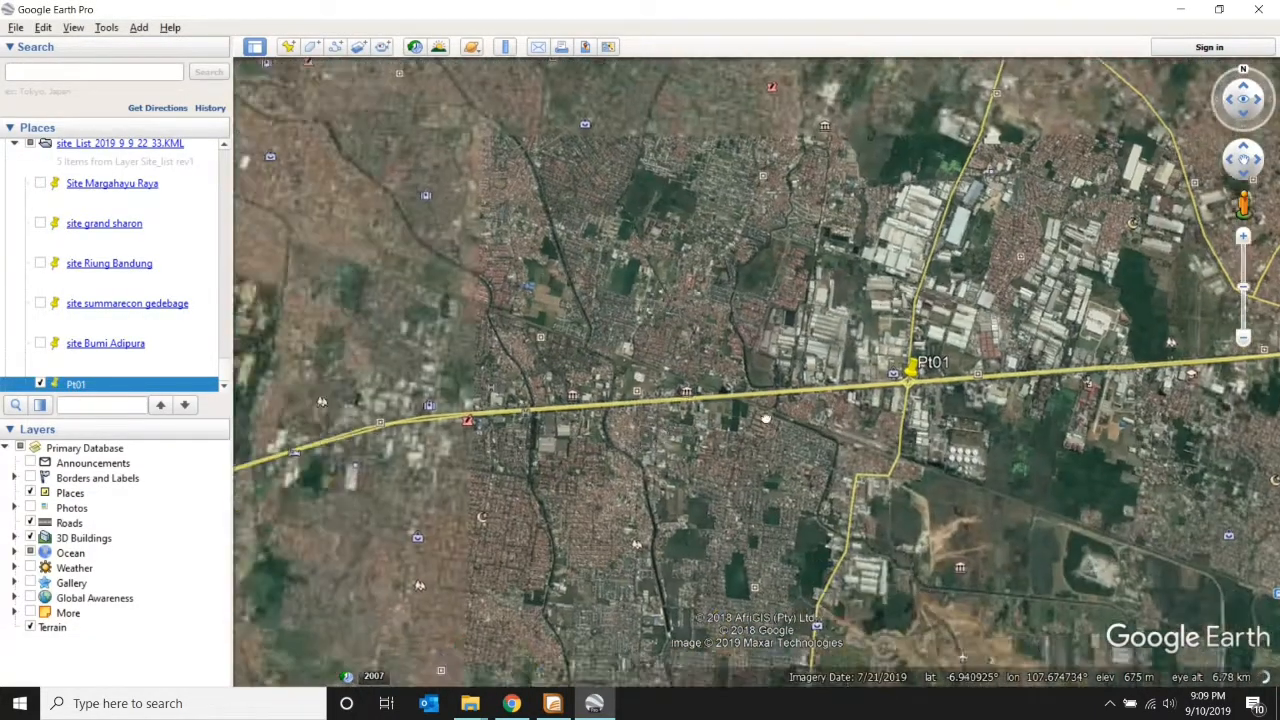
drag(766, 418, 1025, 368)
scroll(843, 399, down, 4)
drag(686, 461, 726, 453)
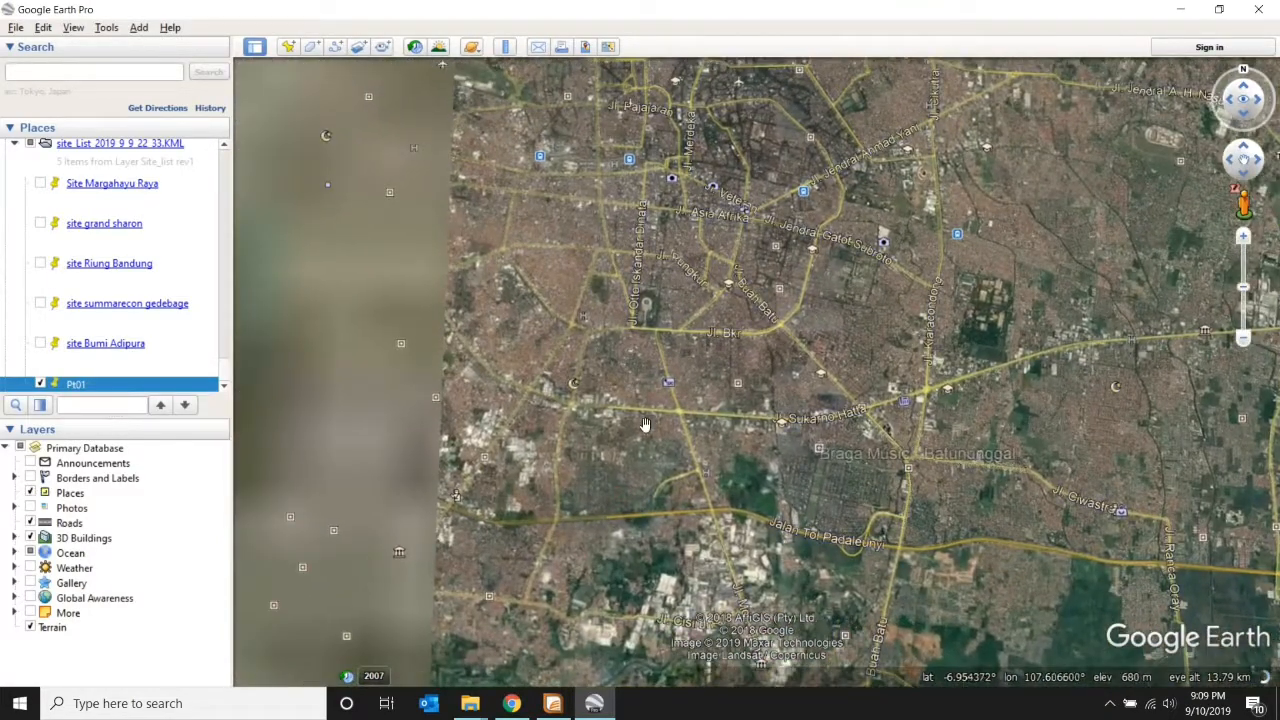
drag(645, 424, 630, 573)
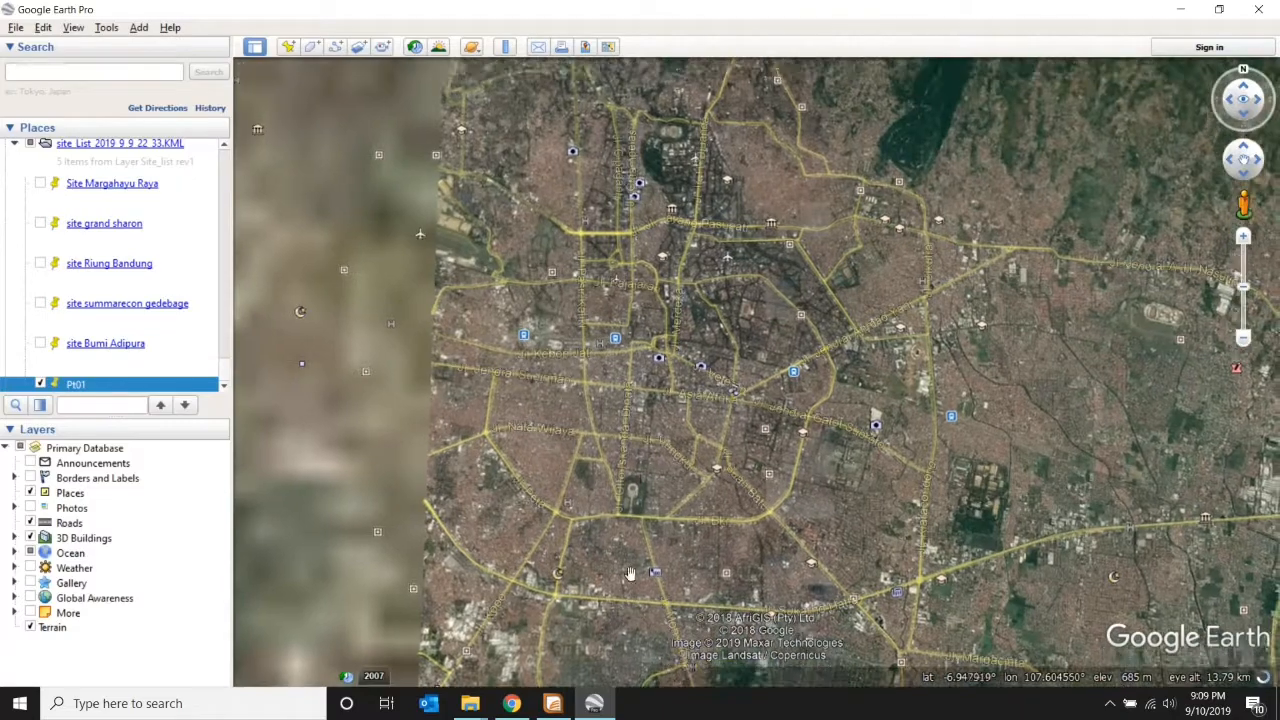
scroll(634, 406, up, 5)
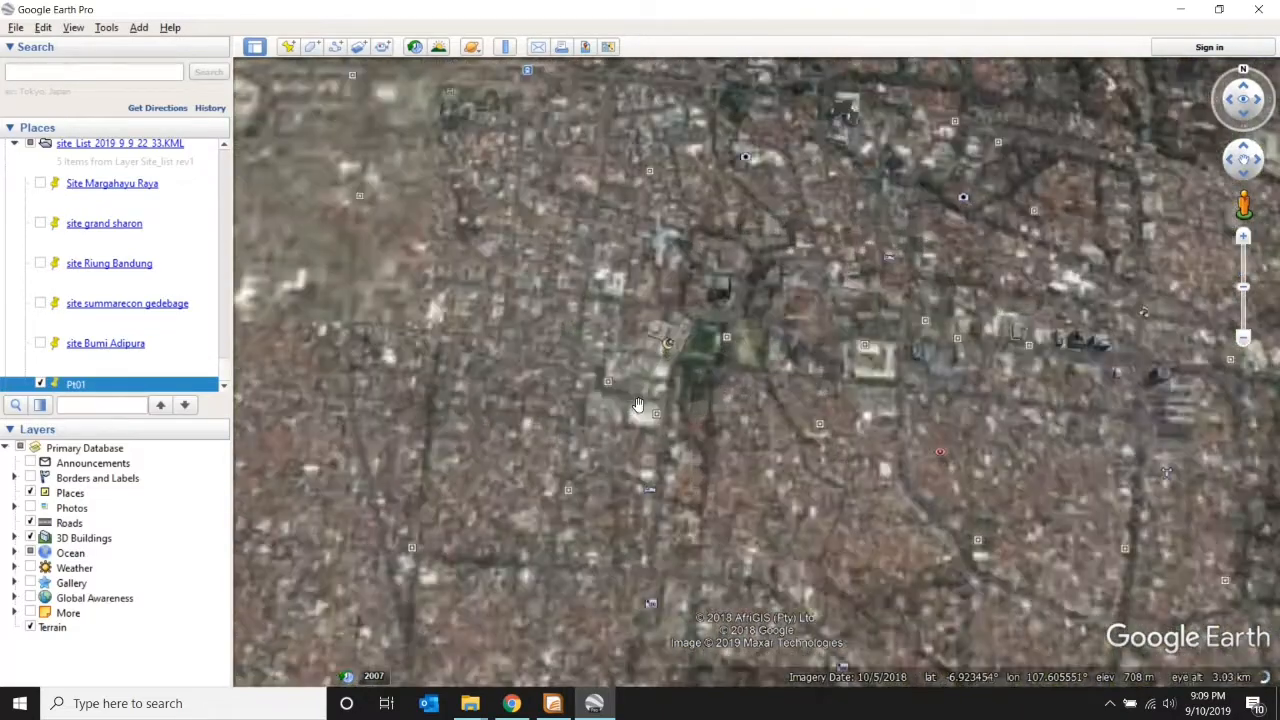
scroll(637, 405, up, 1)
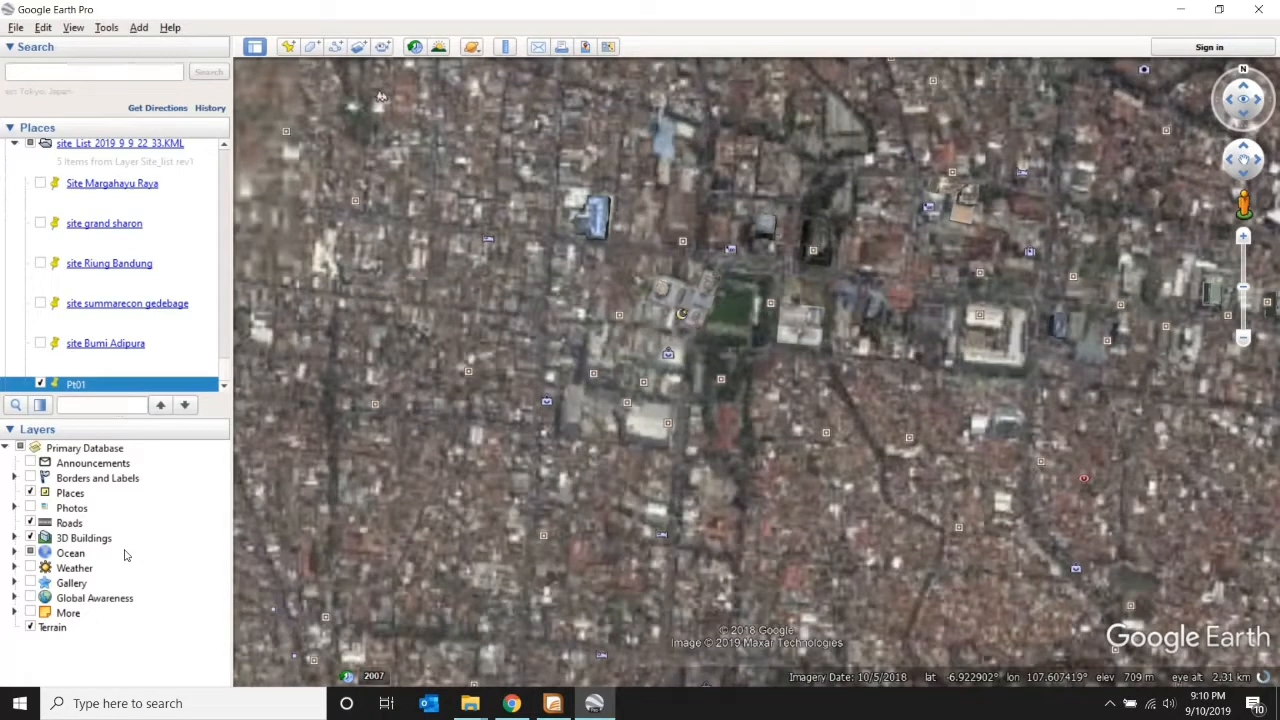
click(30, 539)
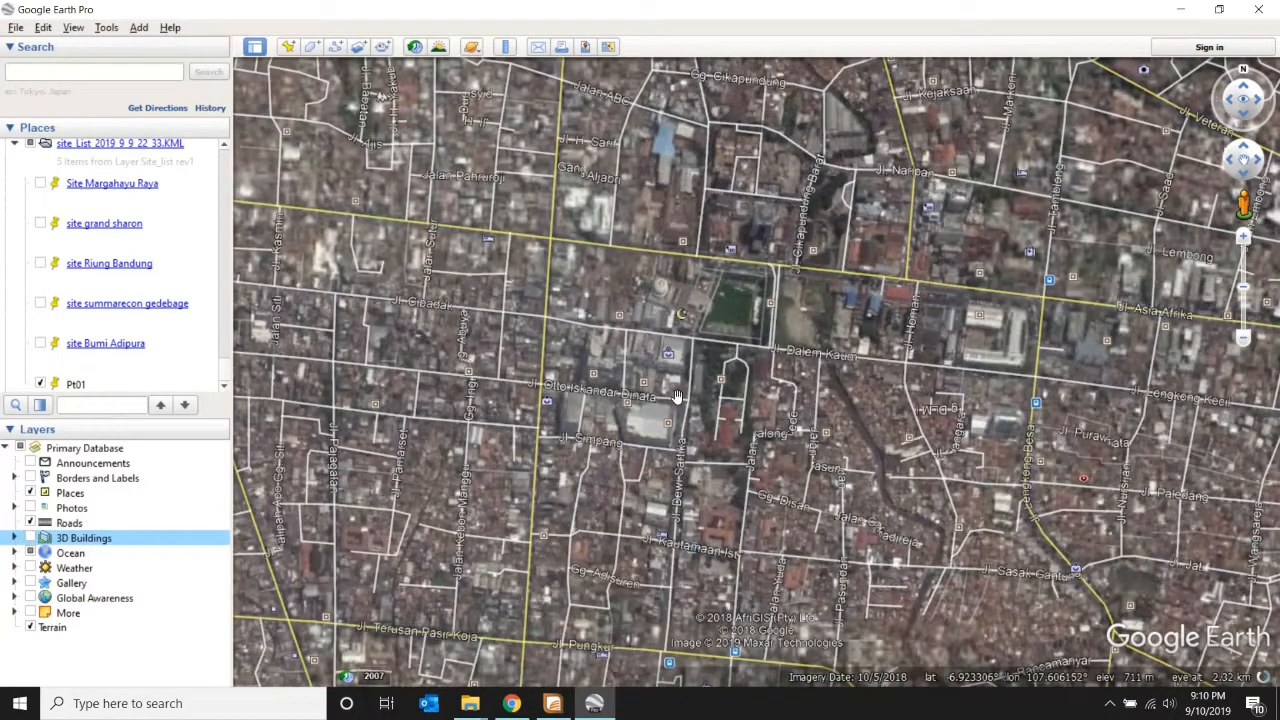
- Add a placemark where Jl. Banceuy meets the main road Jl. Asia Afrika, at about latitude -6.9211°, longitude 107.6065°
scroll(737, 371, up, 2)
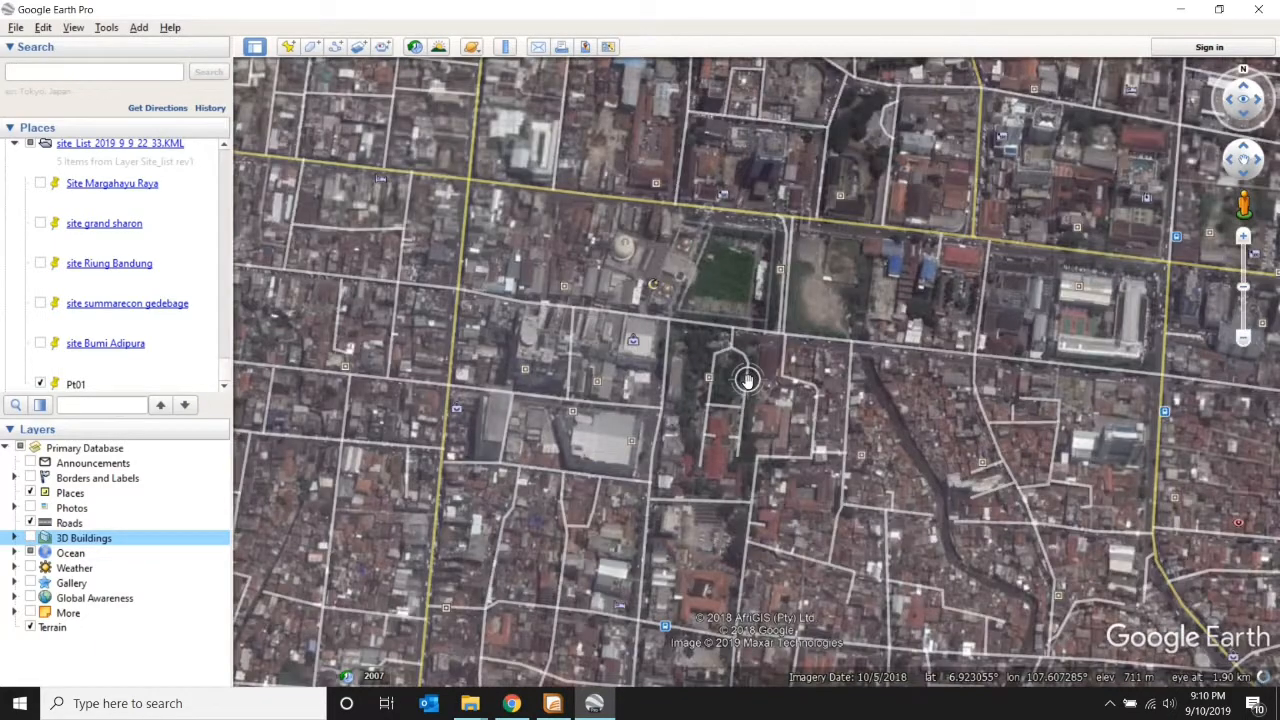
scroll(748, 380, up, 2)
drag(765, 350, 777, 449)
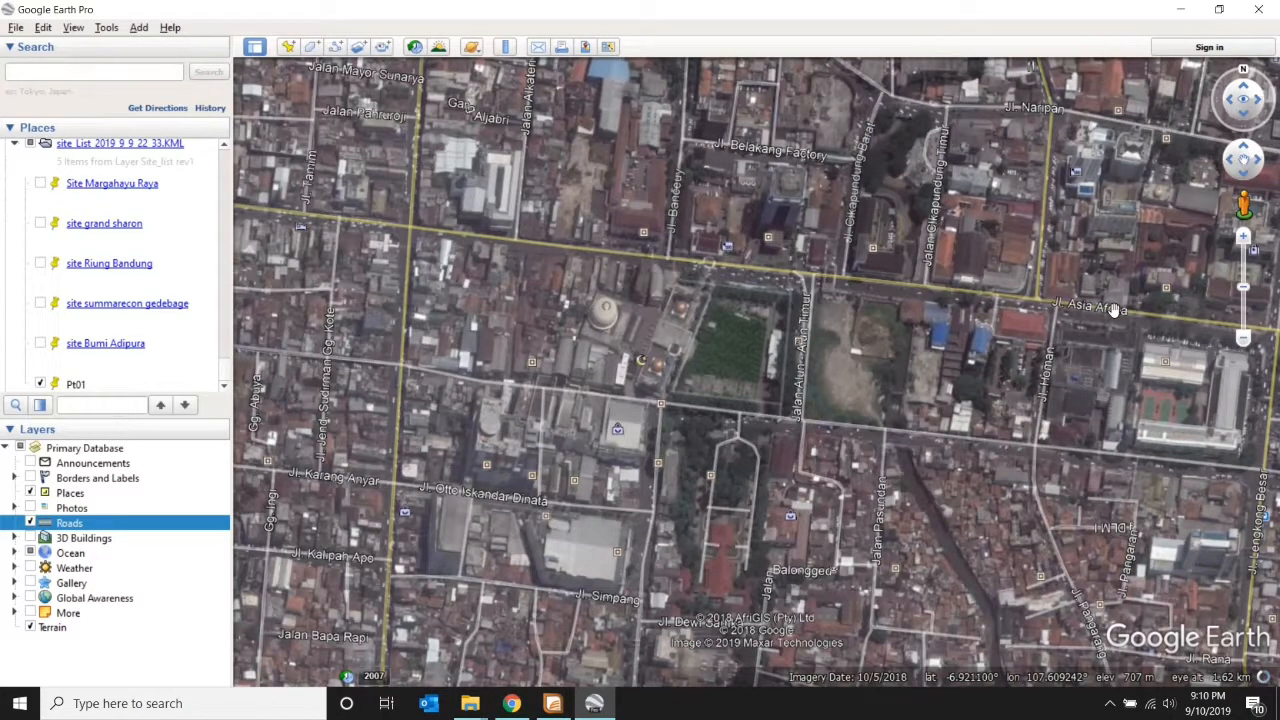
click(289, 48)
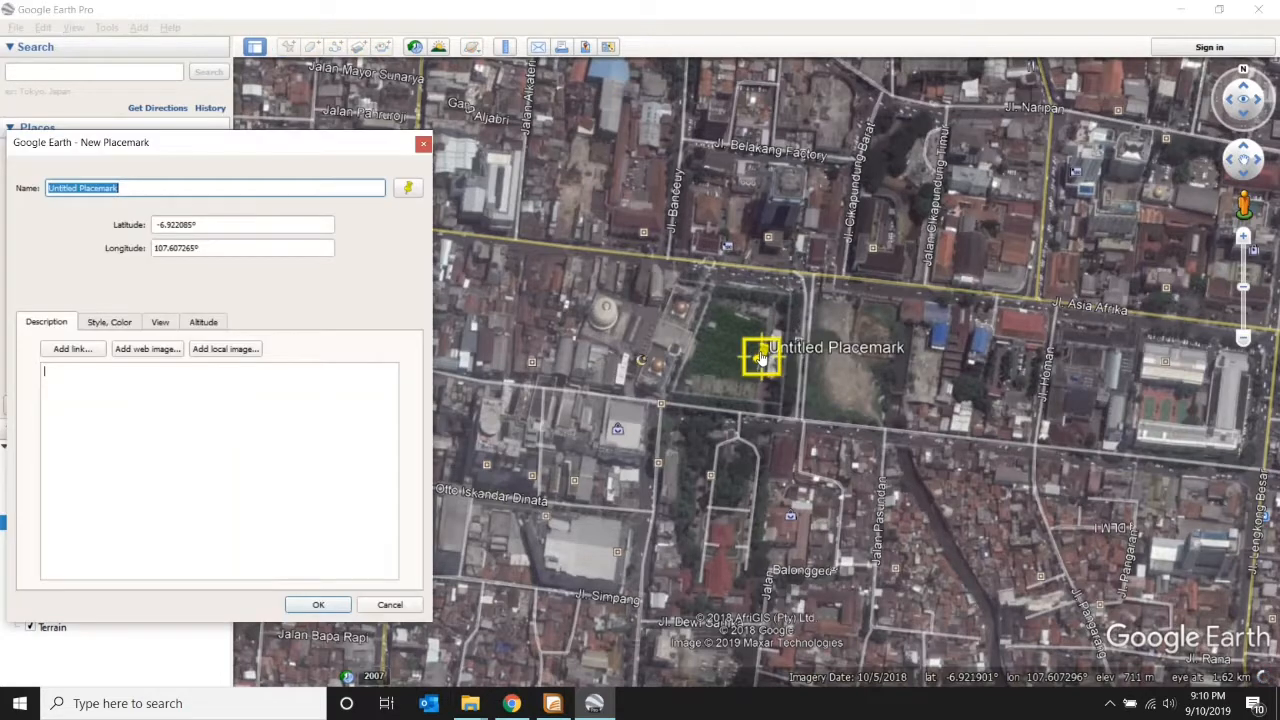
drag(762, 358, 672, 250)
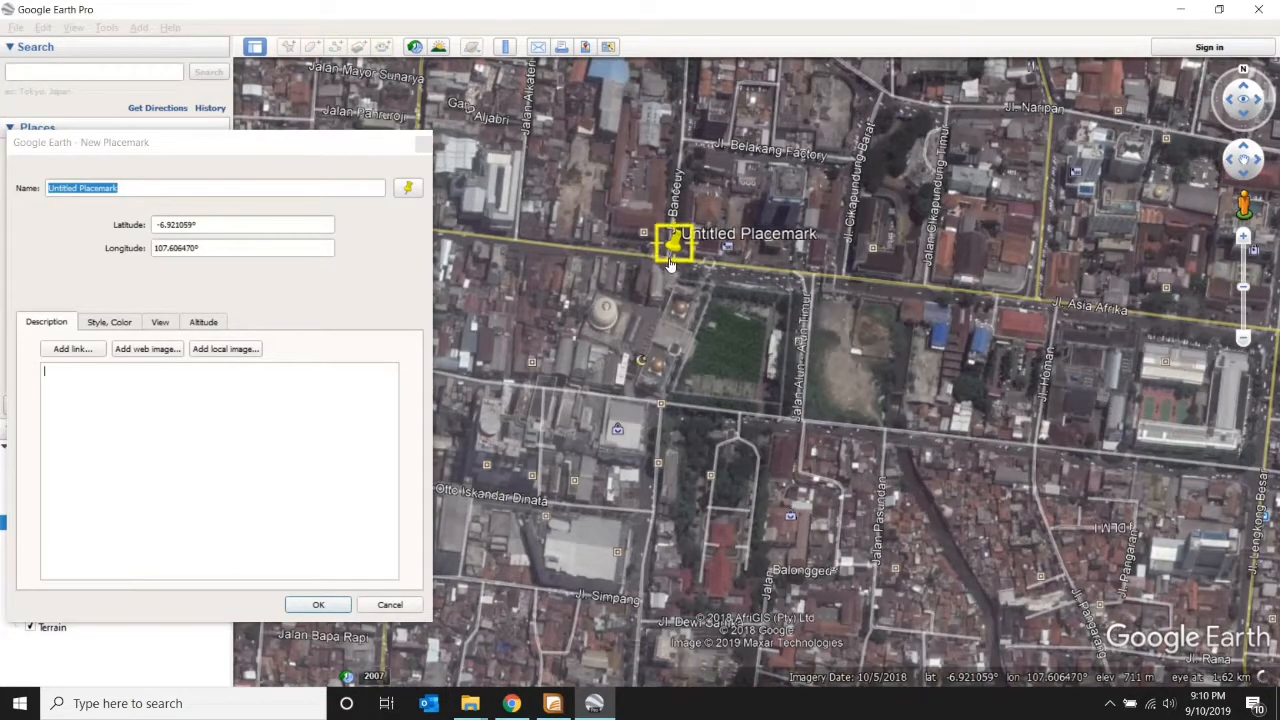
- Name the placemark at the Jl. Banceuy junction pt02 and save it
click(150, 179)
triple_click(150, 179)
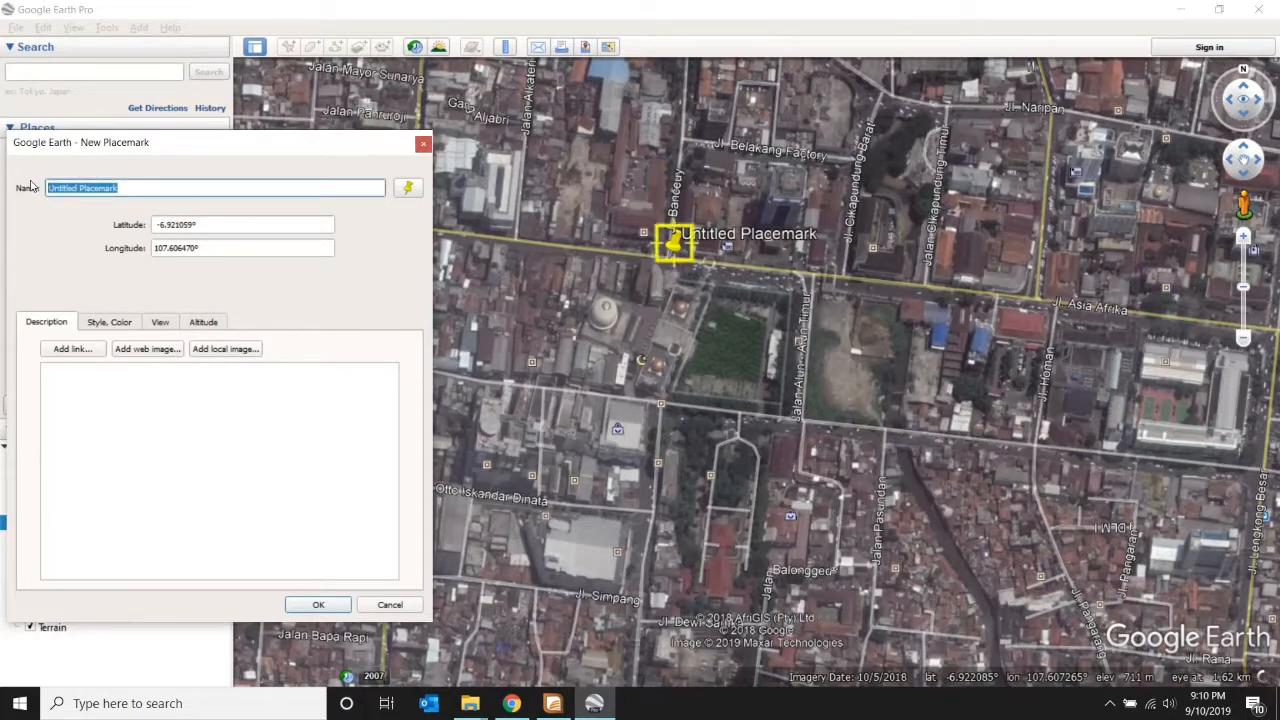
text(pt02)
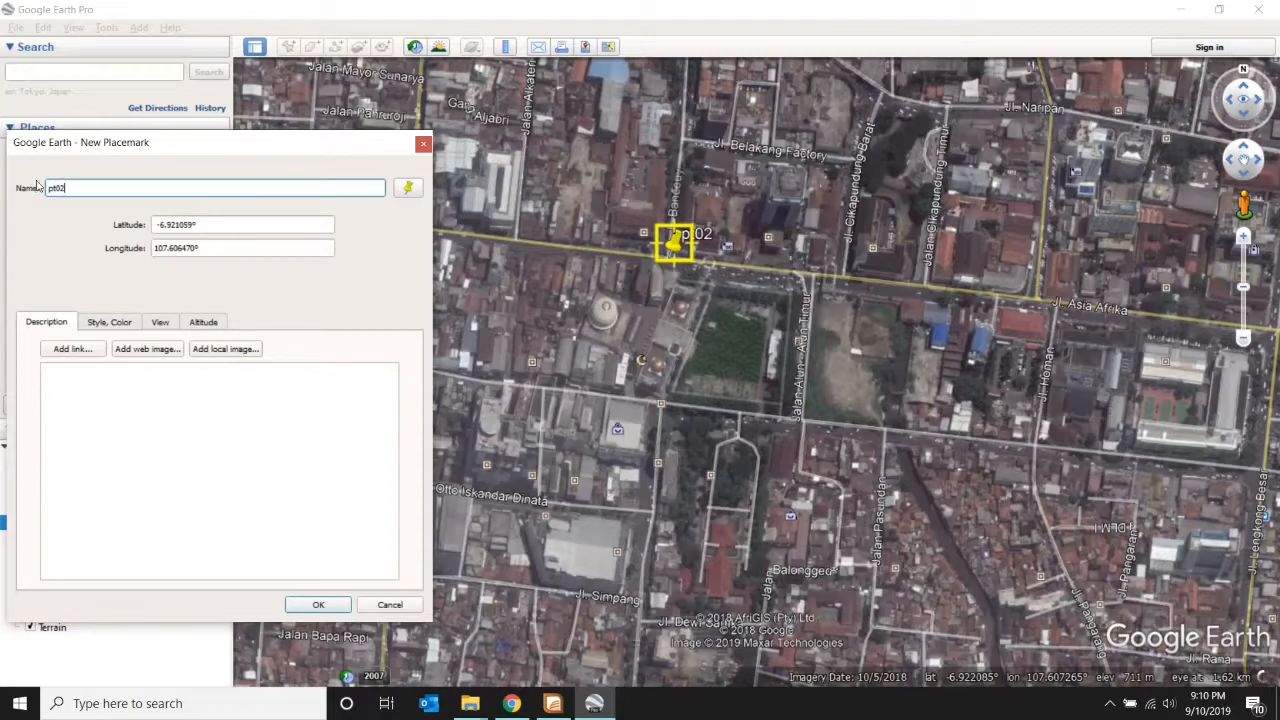
click(318, 604)
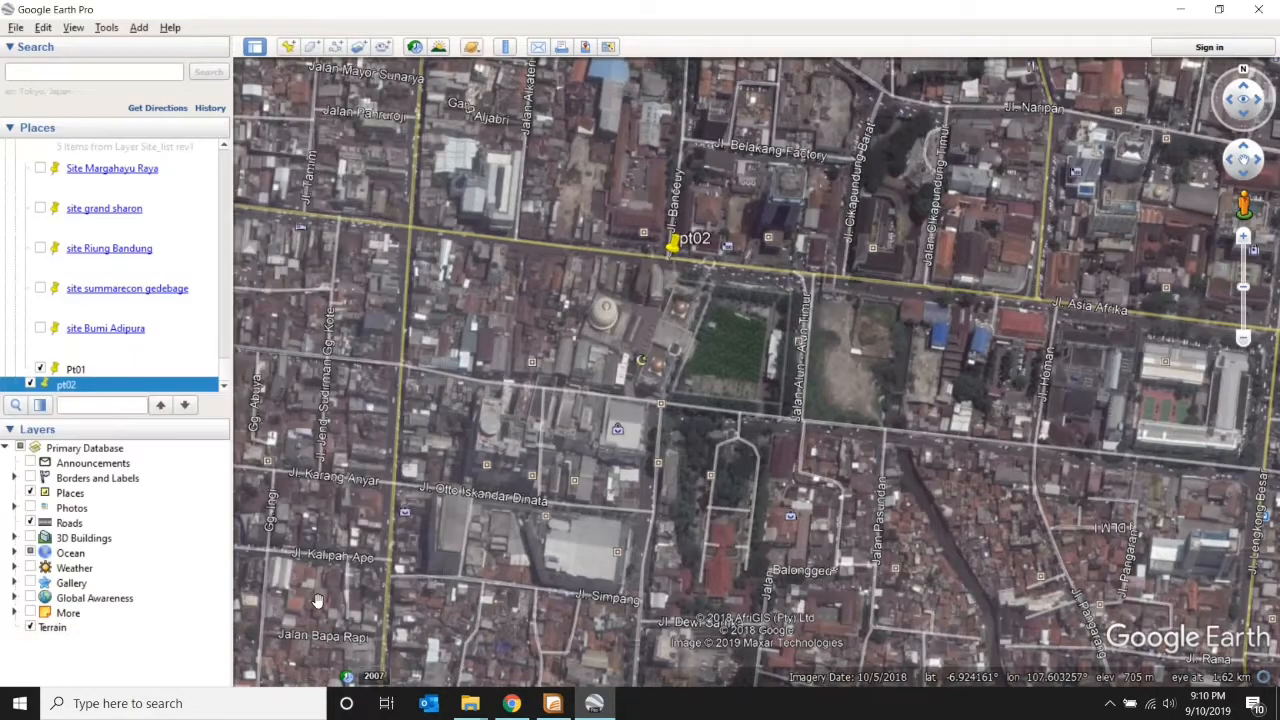
- Add a placemark at the Jl. Tol Cipularang interchange crossing northwest of pt02, at about latitude -6.8539°, longitude 107.5051°
scroll(675, 450, down, 5)
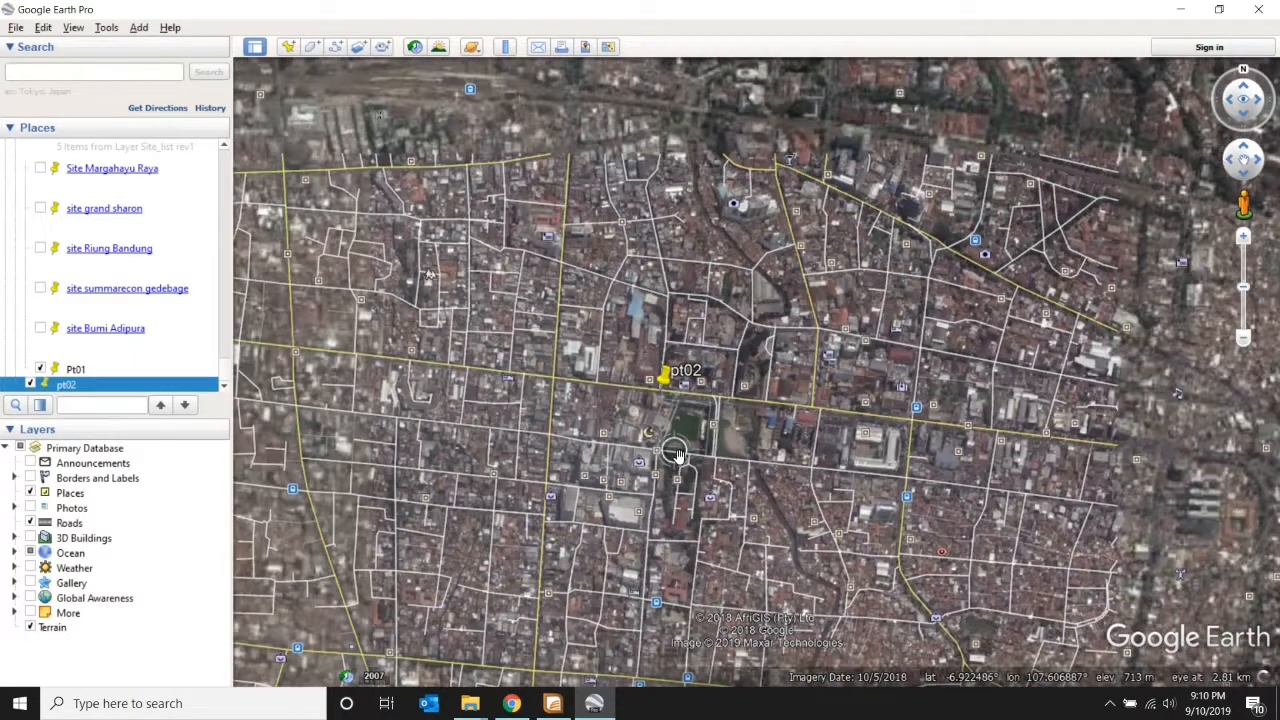
scroll(675, 450, down, 4)
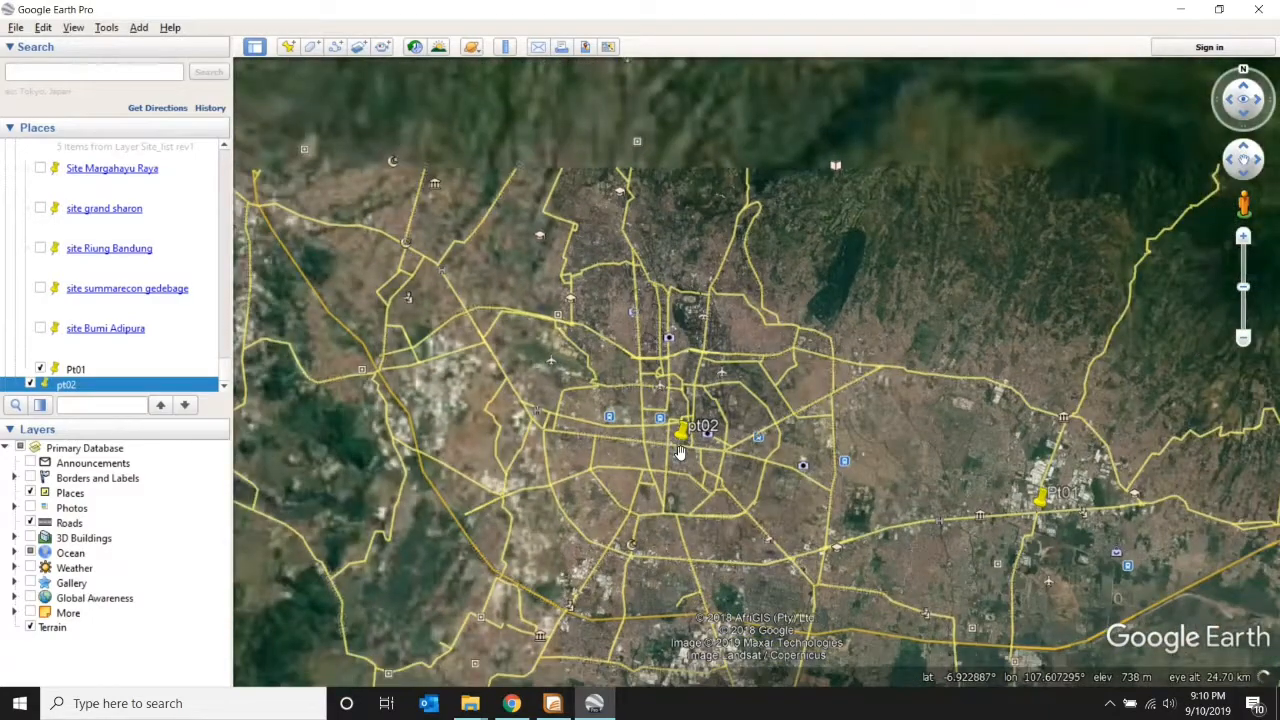
scroll(679, 451, down, 2)
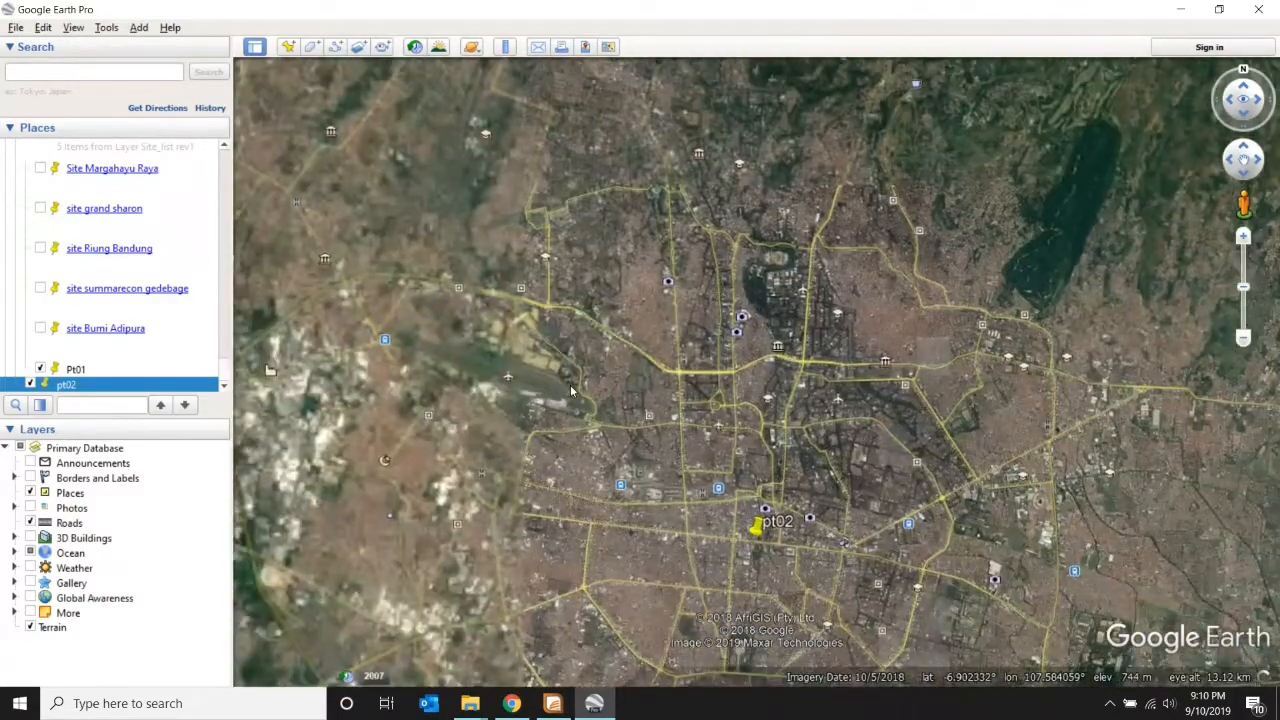
scroll(588, 474, up, 2)
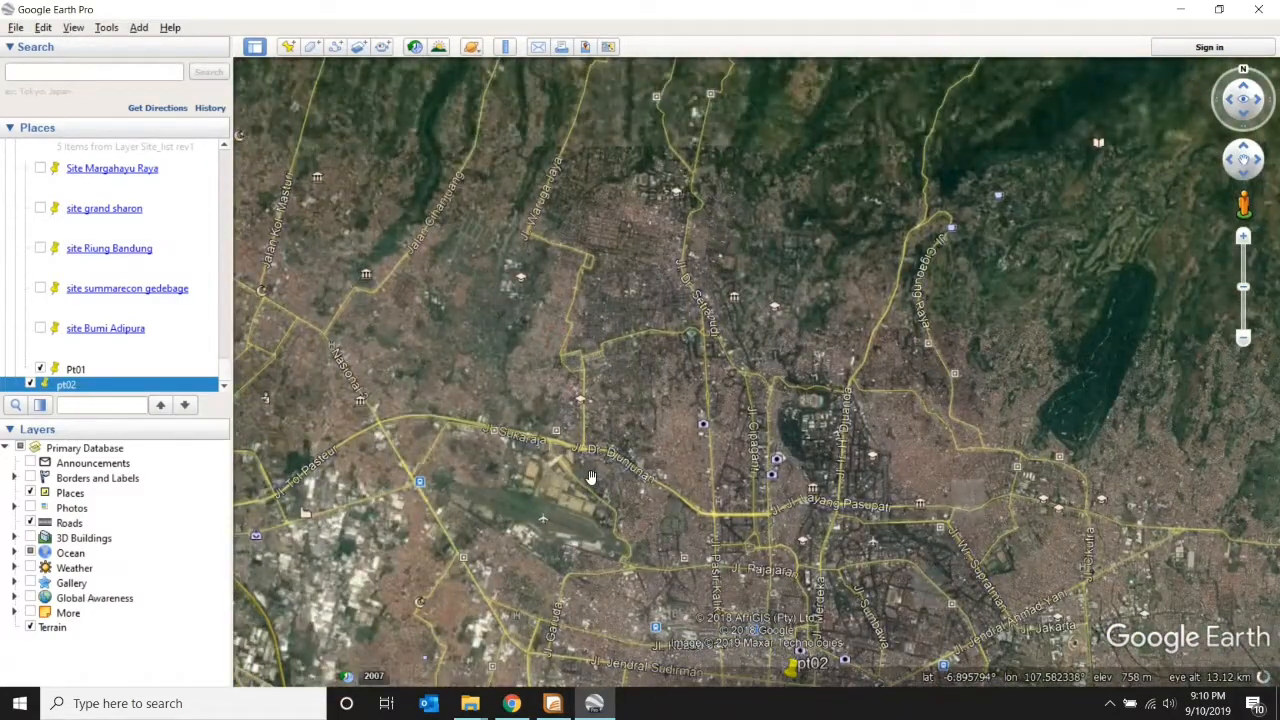
drag(591, 478, 779, 402)
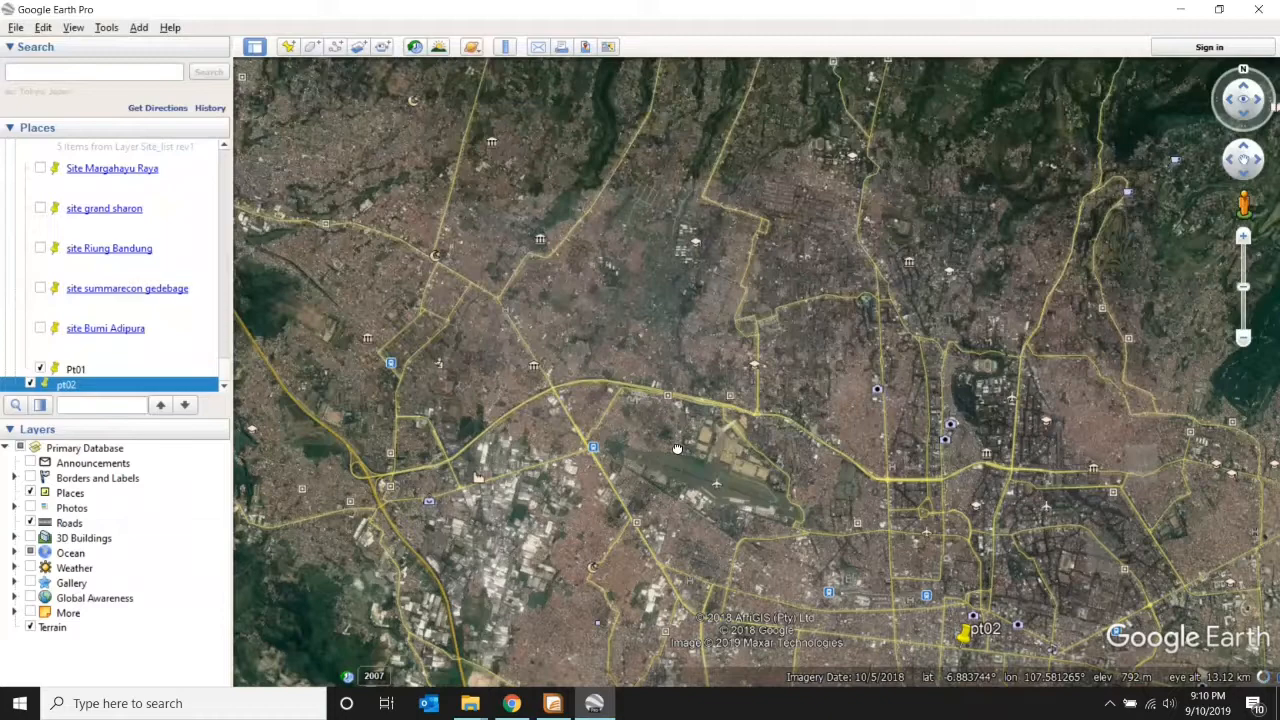
drag(677, 449, 648, 528)
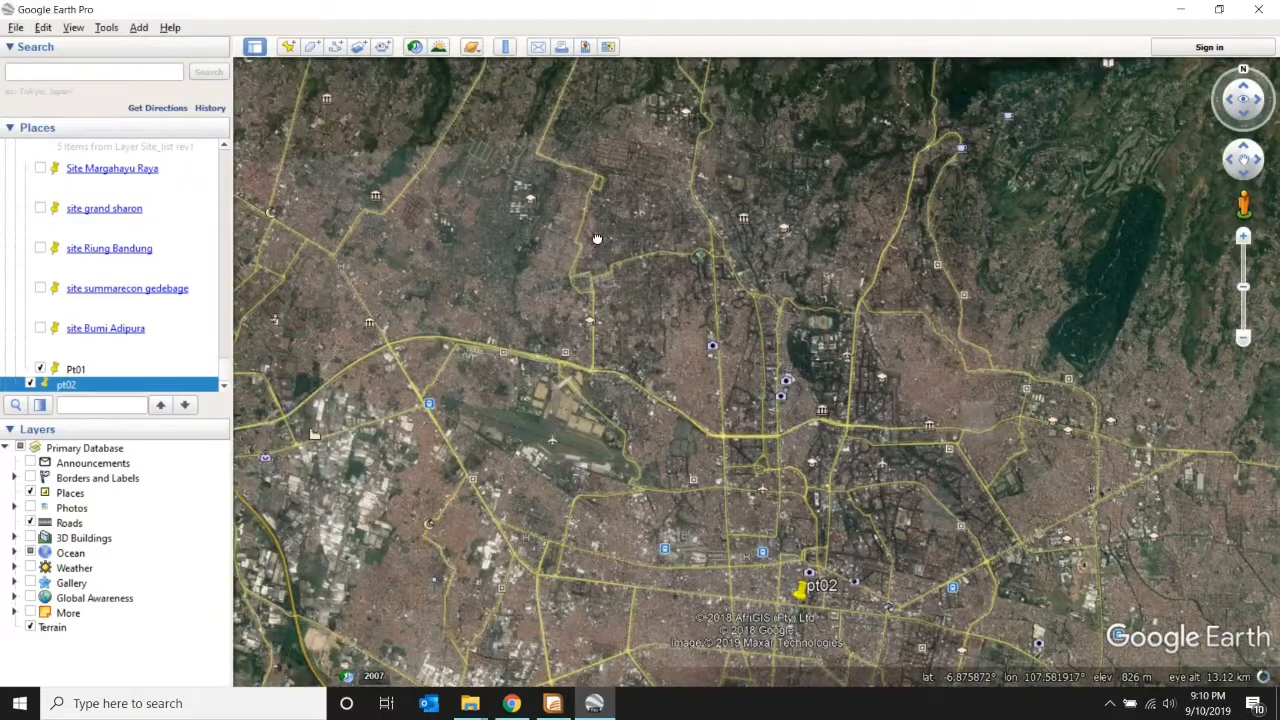
drag(596, 238, 806, 326)
drag(430, 248, 634, 368)
scroll(634, 368, up, 5)
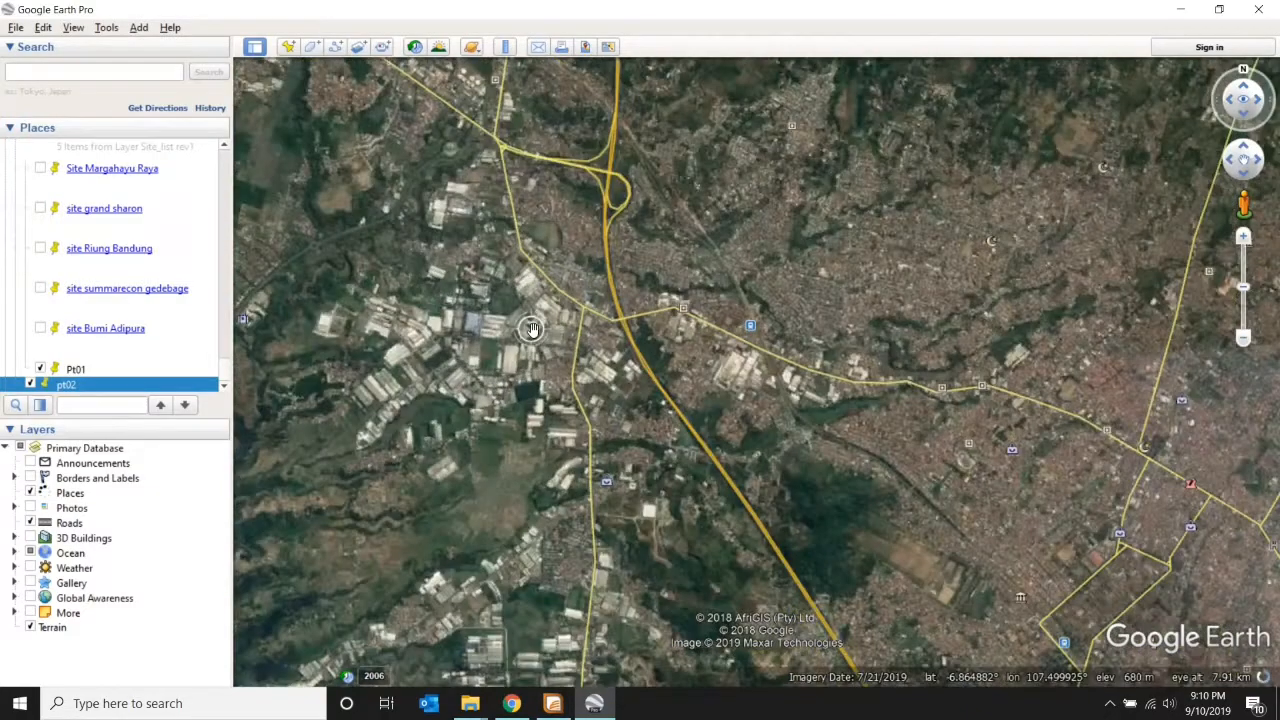
scroll(634, 480, up, 3)
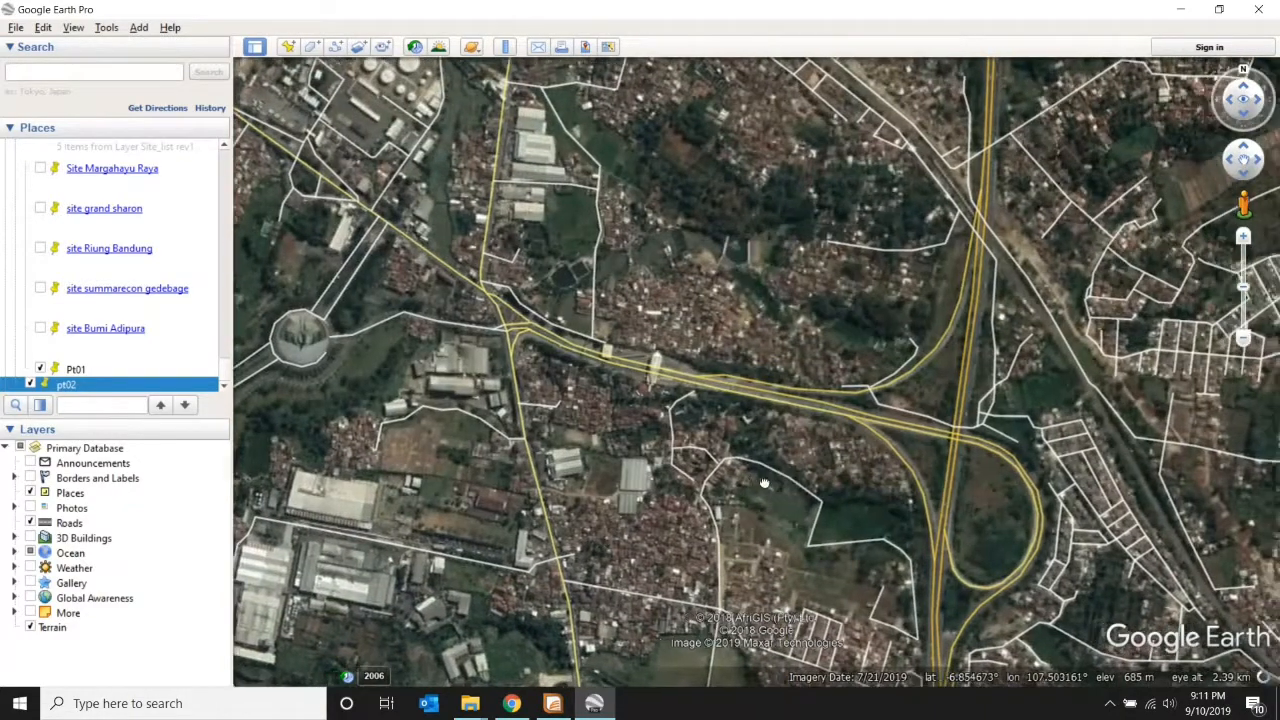
drag(764, 483, 560, 457)
scroll(630, 460, up, 3)
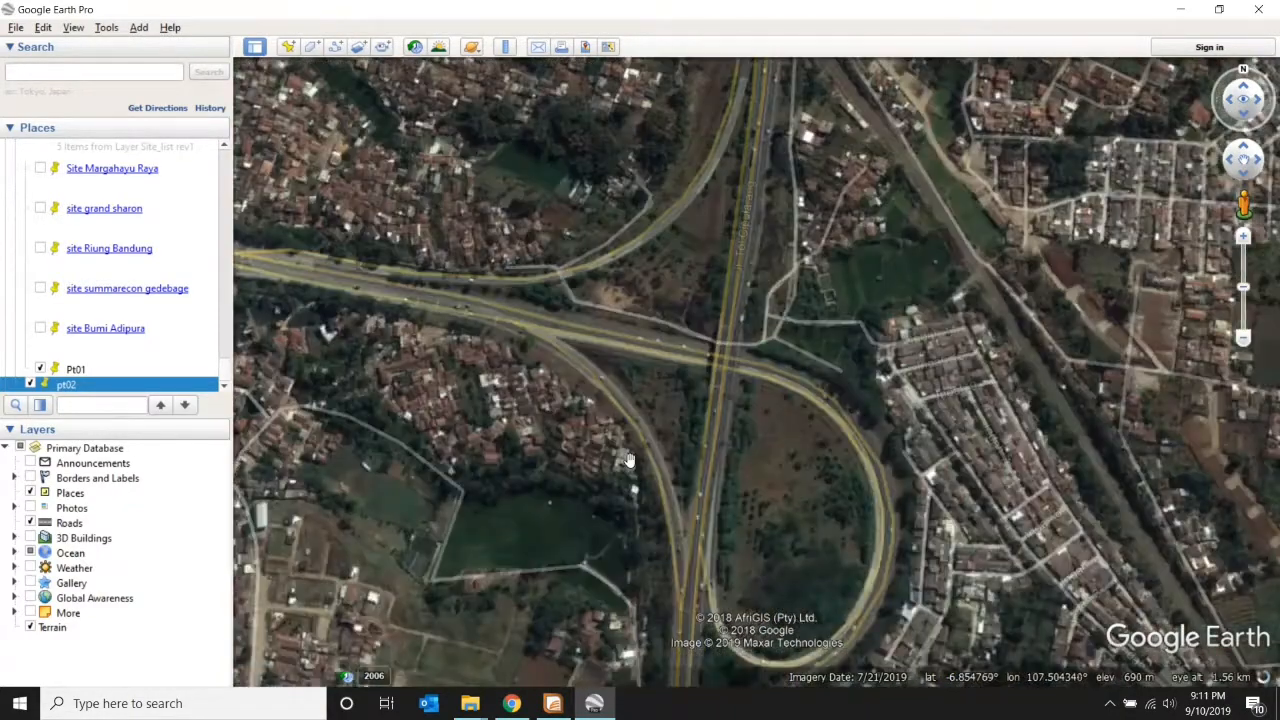
scroll(629, 459, down, 1)
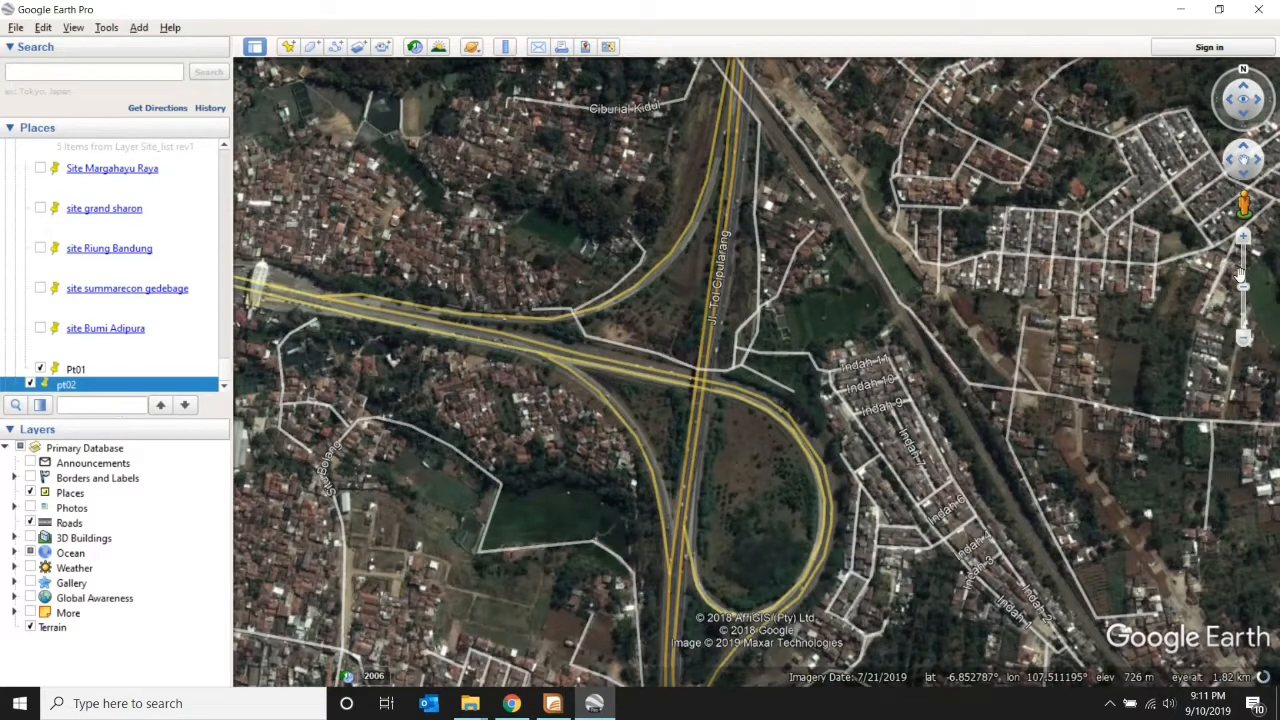
click(290, 49)
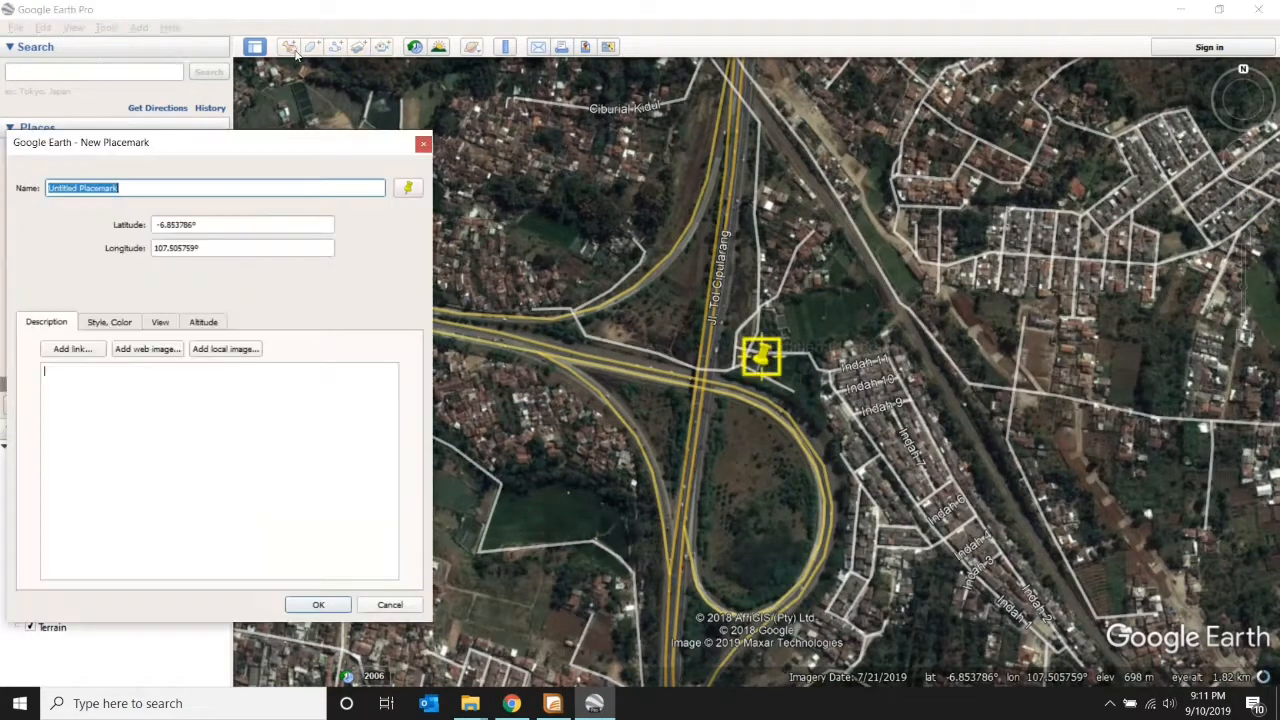
drag(763, 363, 706, 368)
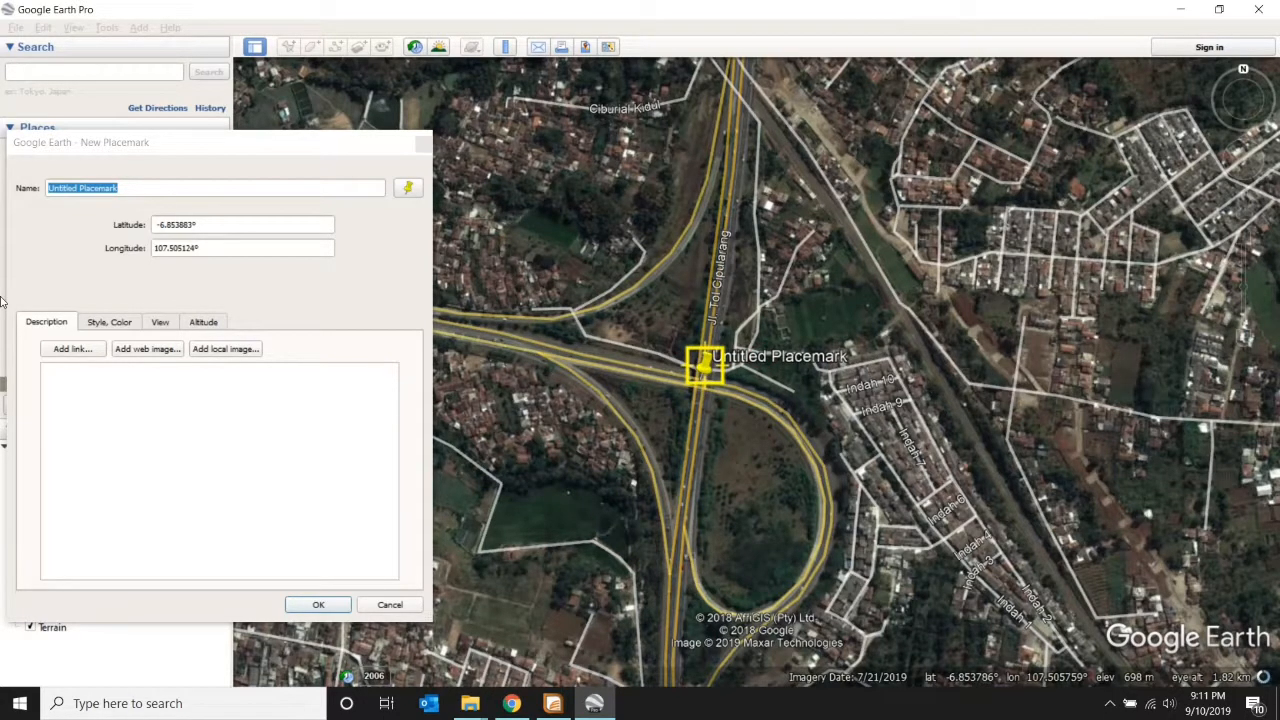
- Name the placemark at the toll road interchange pt03 and save it
drag(108, 190, 46, 187)
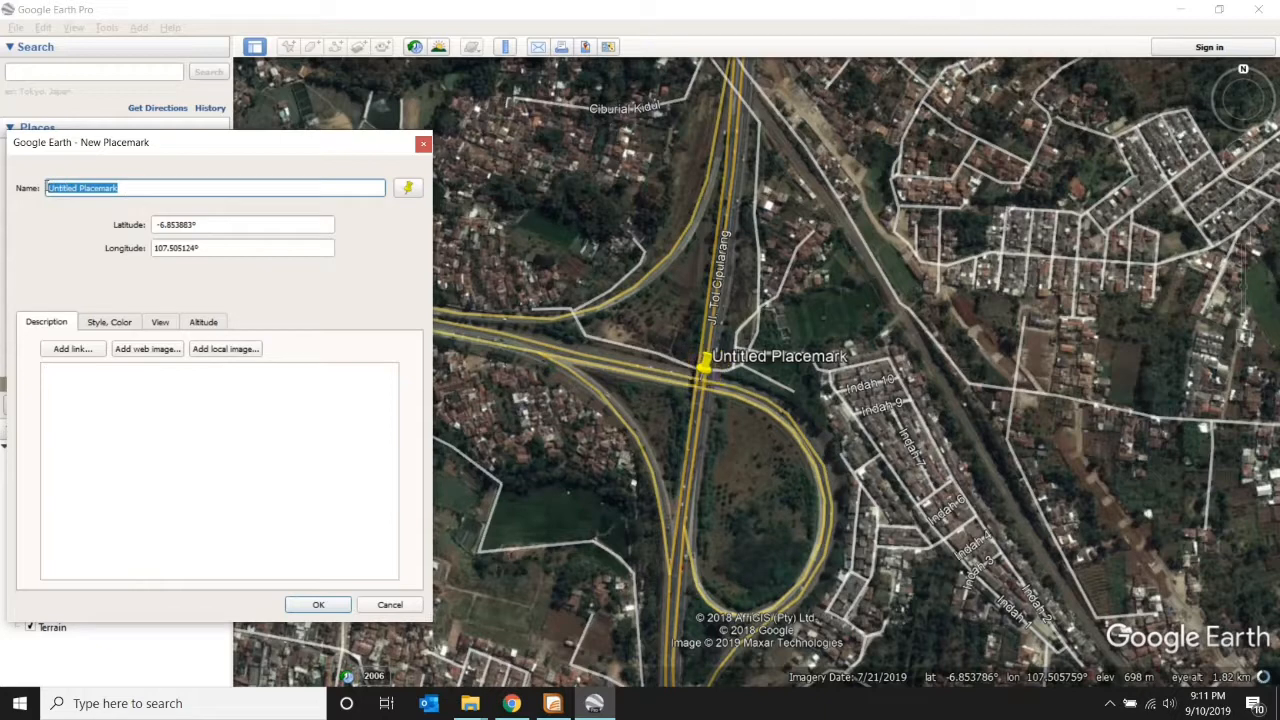
text(p1)
text(03)
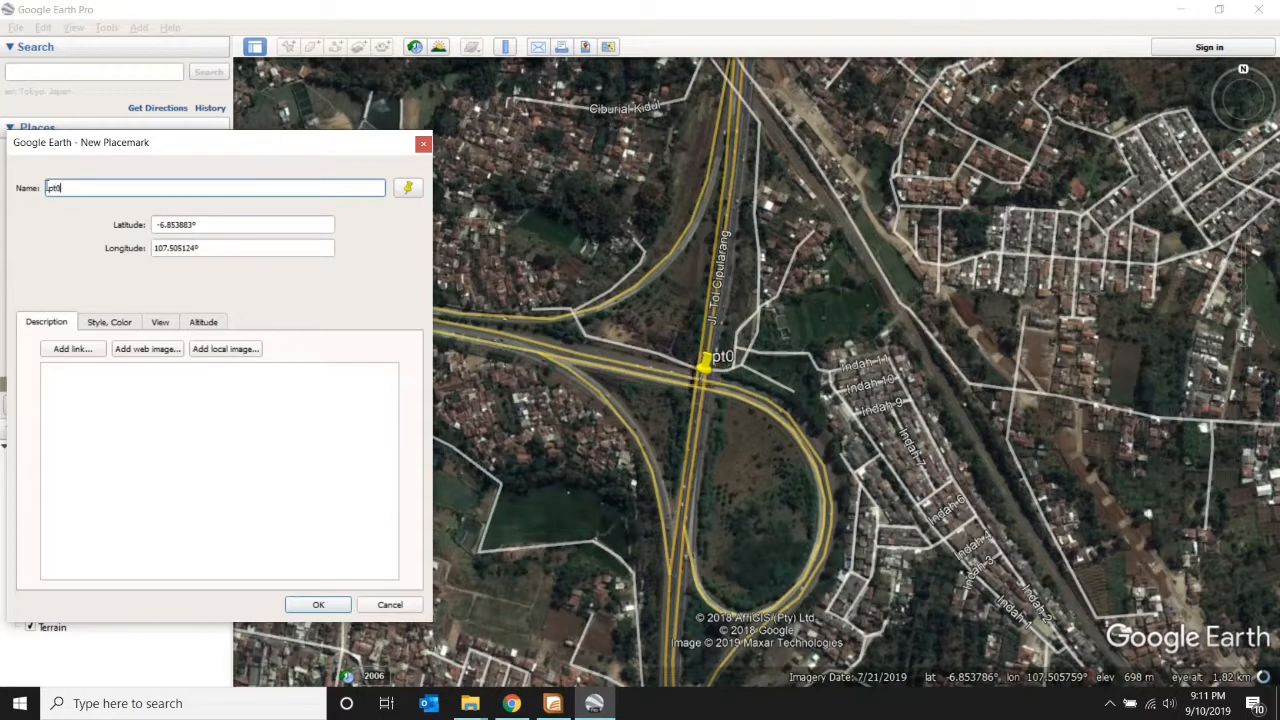
click(317, 605)
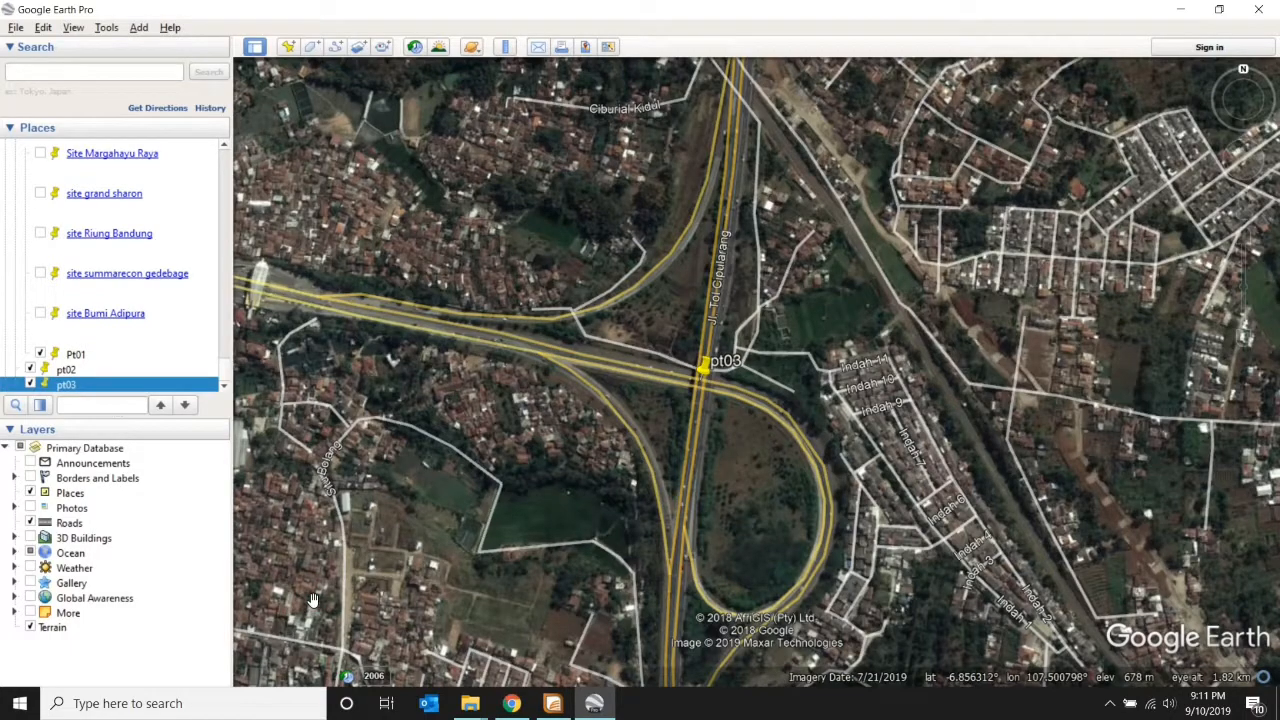
drag(731, 558, 581, 512)
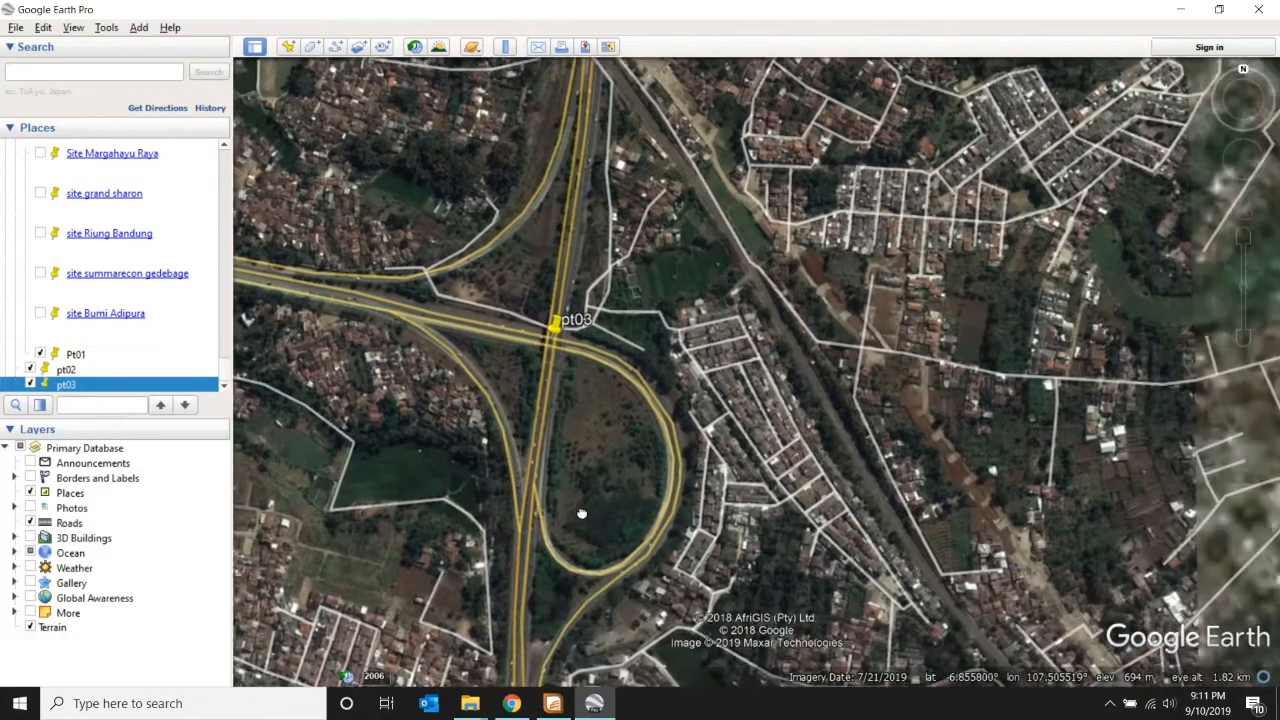
scroll(581, 511, down, 2)
scroll(581, 512, down, 3)
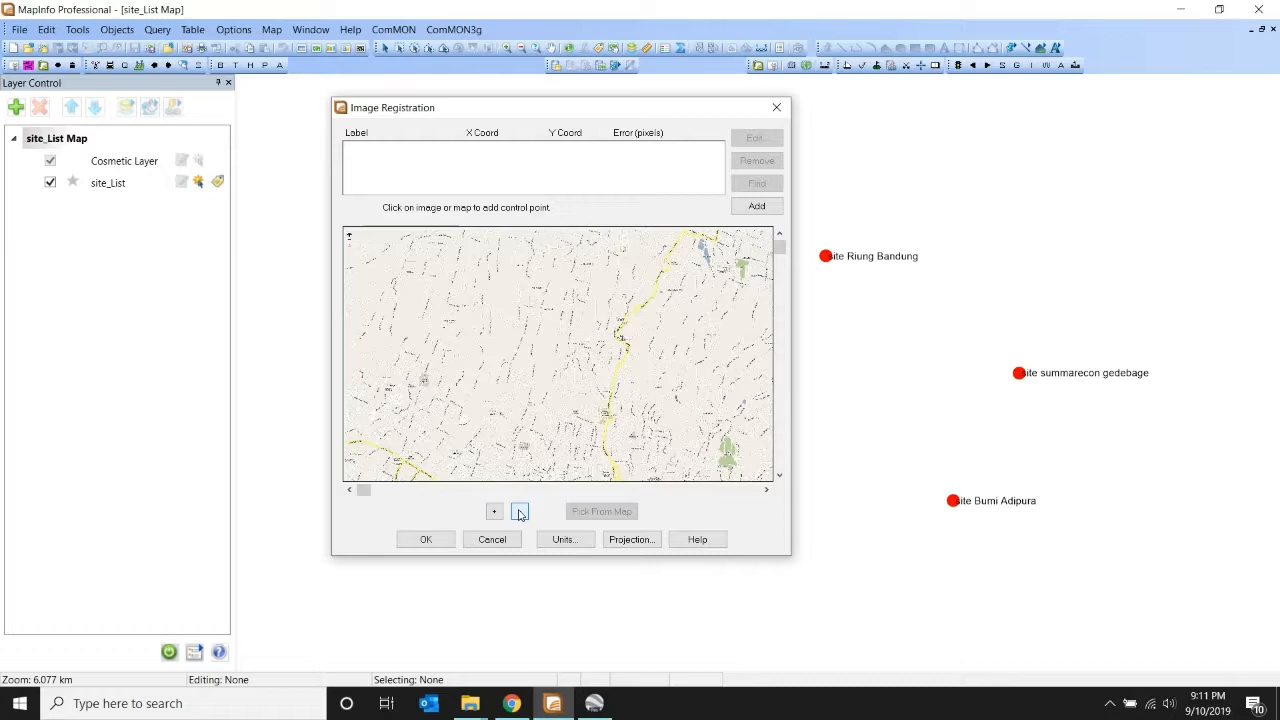
- Search the raster preview along Jalan Soekarno Hatta for its crossing with Jalan Gedebage, the location of placemark Pt01
click(519, 512)
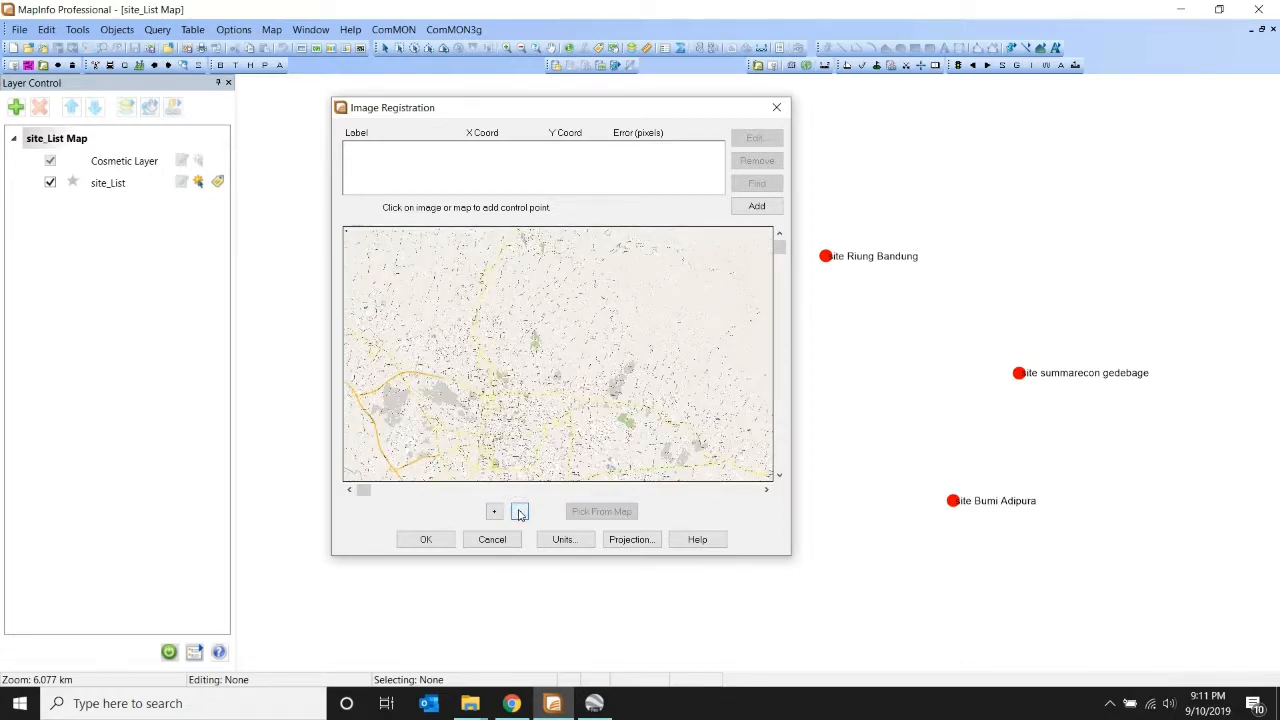
drag(364, 490, 418, 492)
click(494, 511)
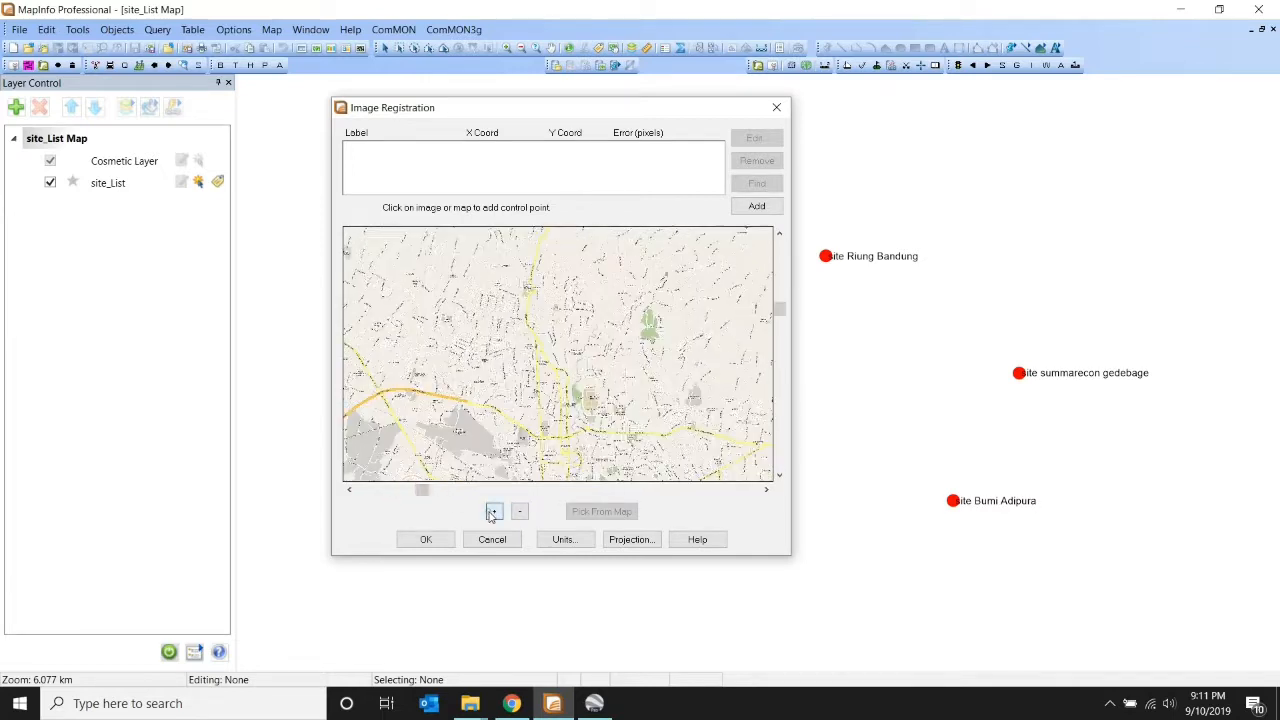
click(494, 511)
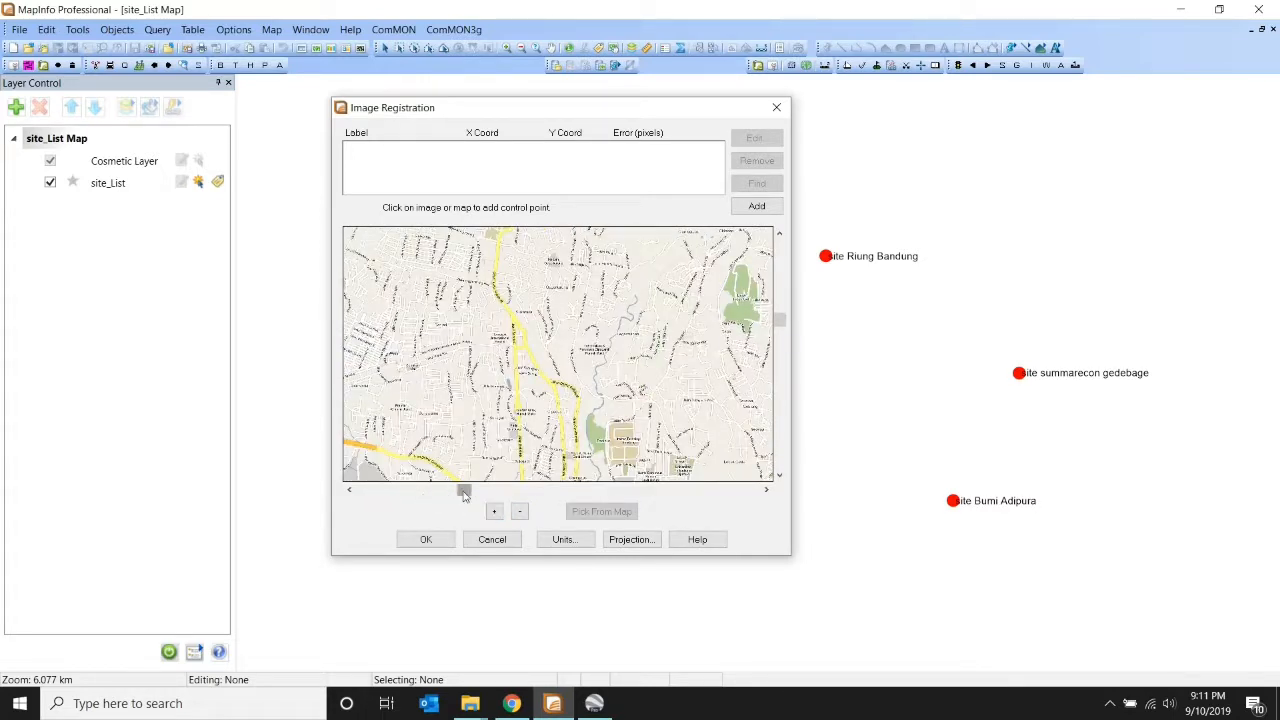
drag(463, 491, 543, 491)
drag(786, 315, 781, 388)
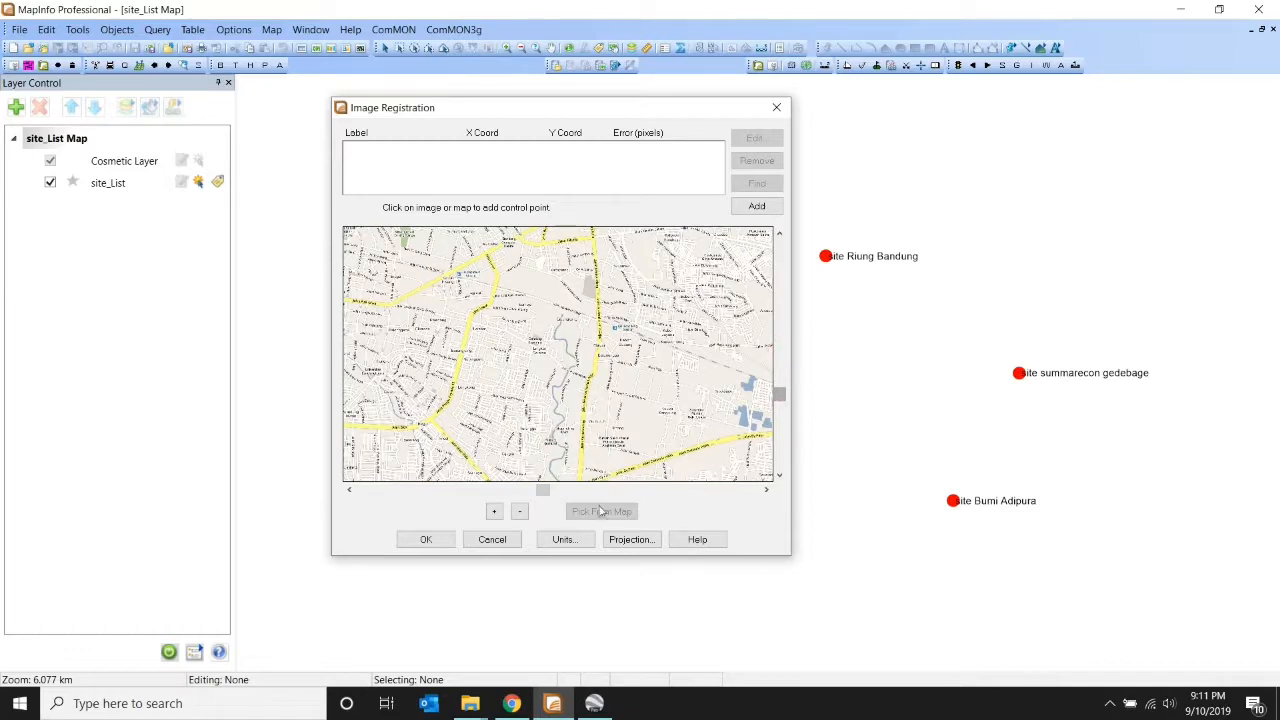
drag(535, 494, 588, 492)
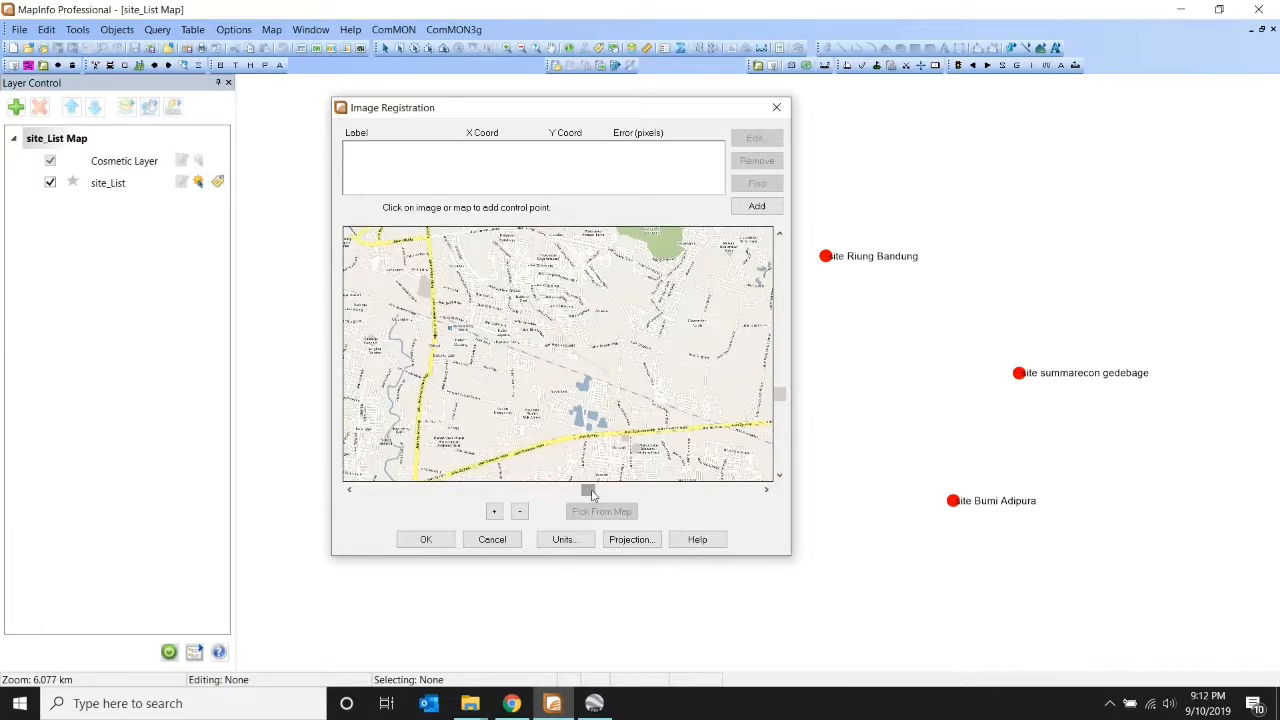
click(494, 512)
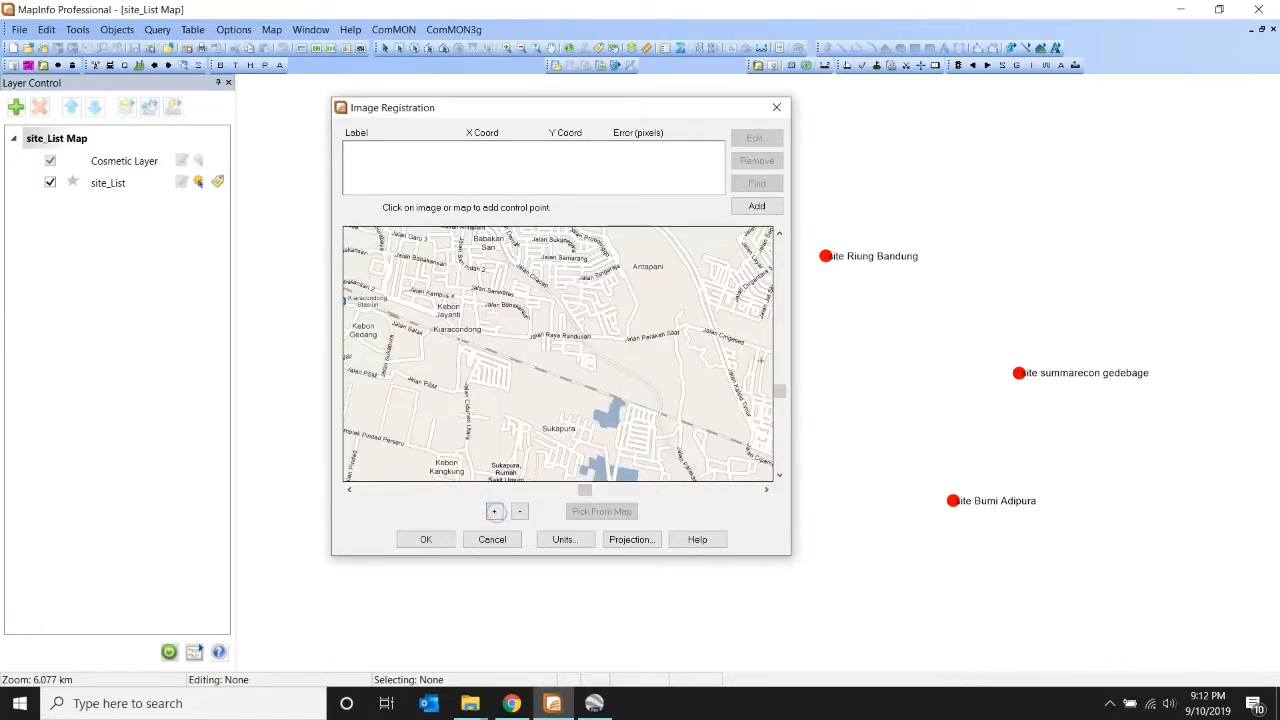
drag(781, 401, 781, 418)
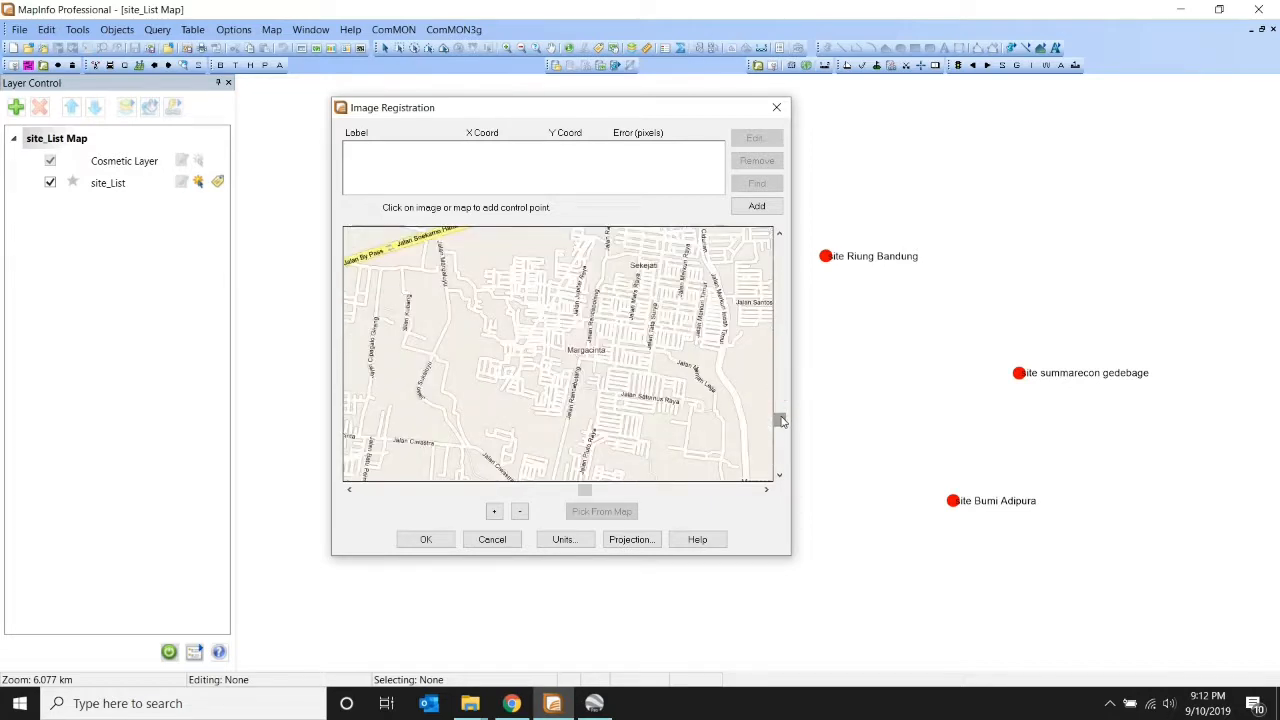
click(781, 236)
click(781, 236)
click(781, 236)
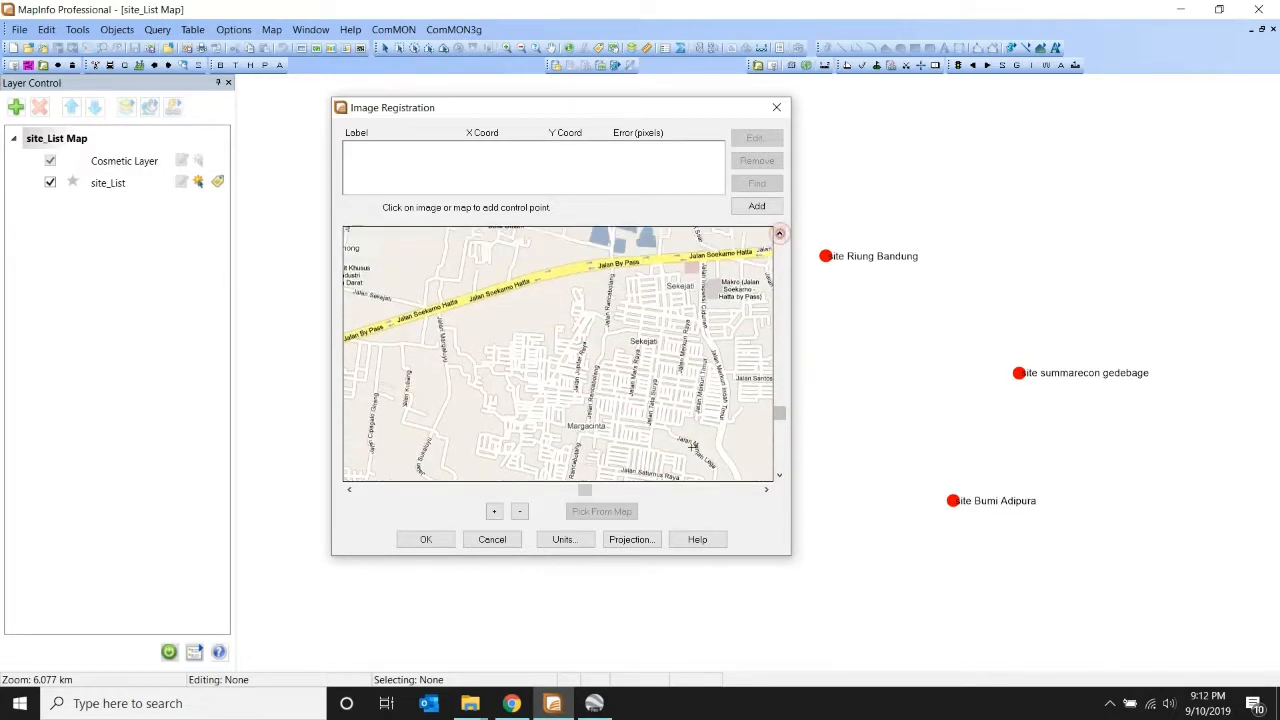
click(766, 490)
click(766, 490)
click(766, 490)
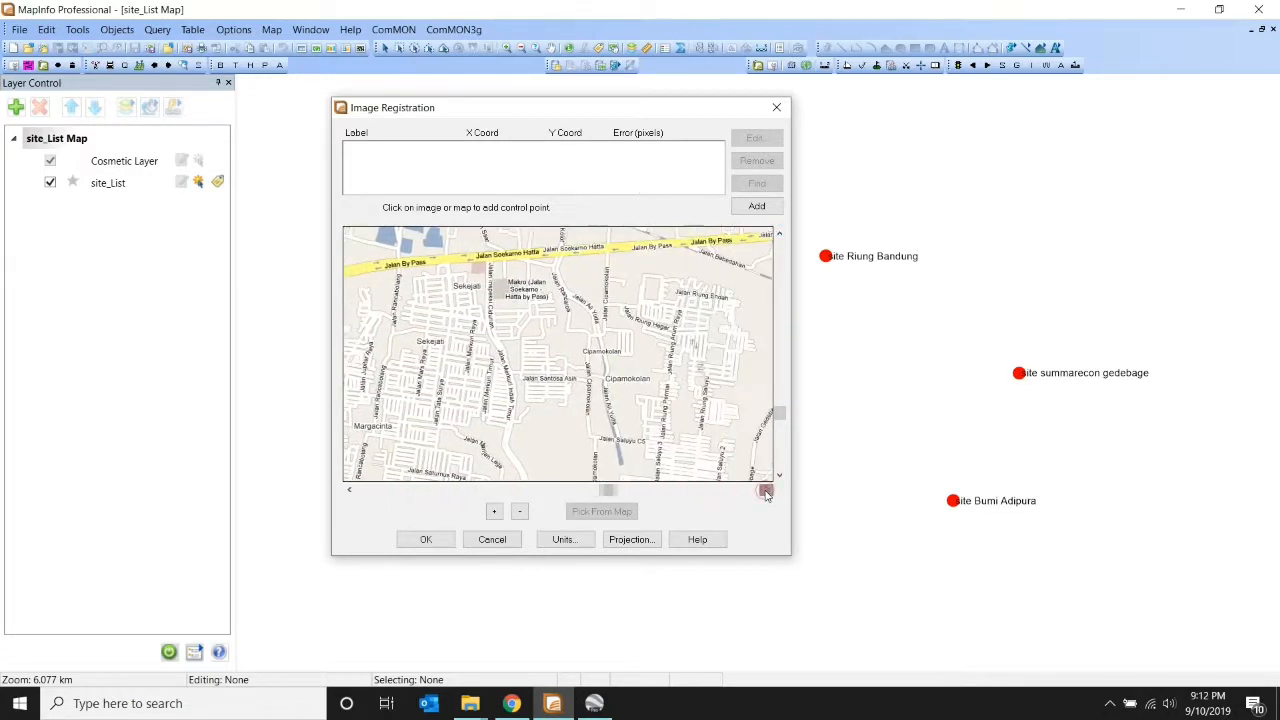
click(766, 490)
click(781, 235)
click(781, 235)
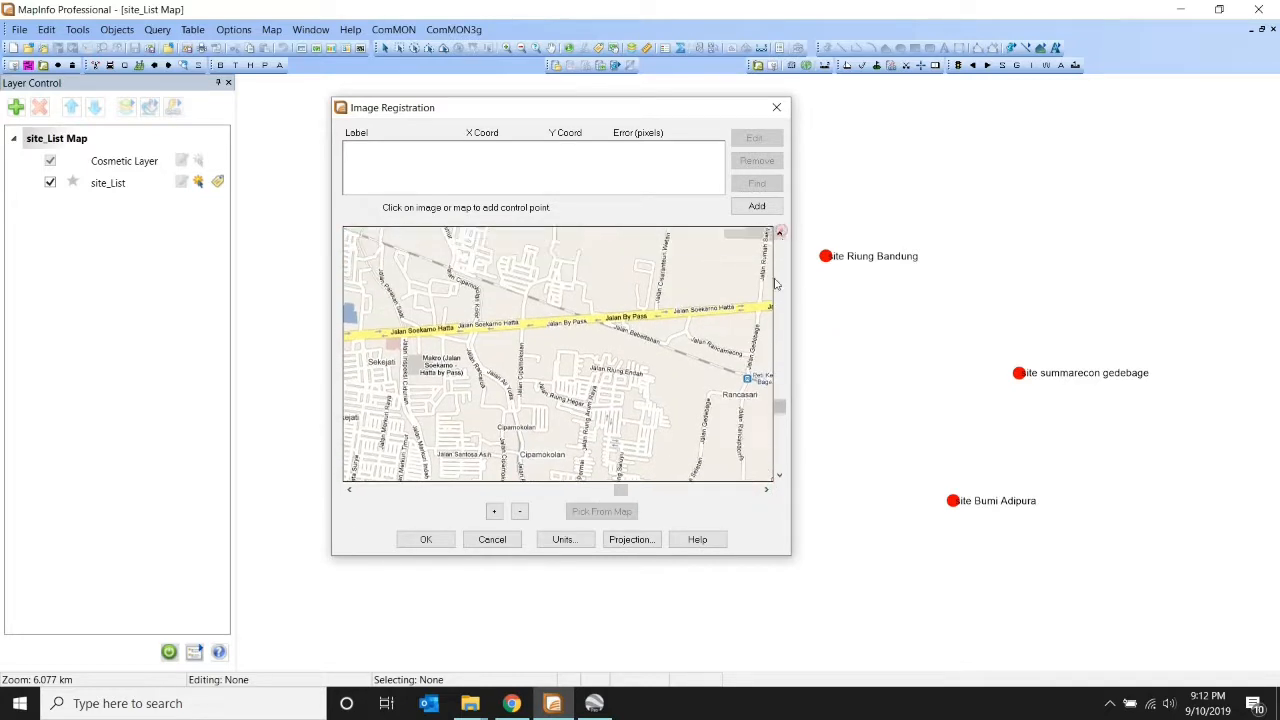
click(766, 490)
click(766, 490)
click(766, 490)
click(766, 491)
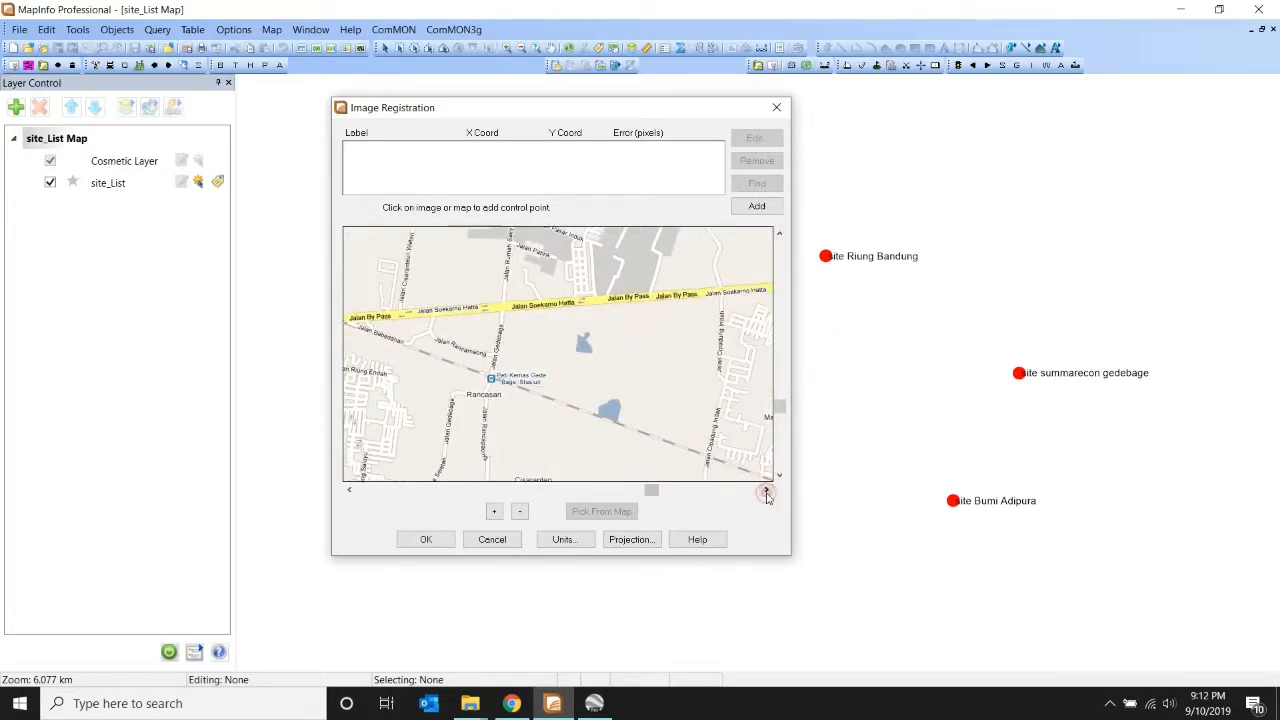
click(766, 491)
click(766, 491)
click(766, 491)
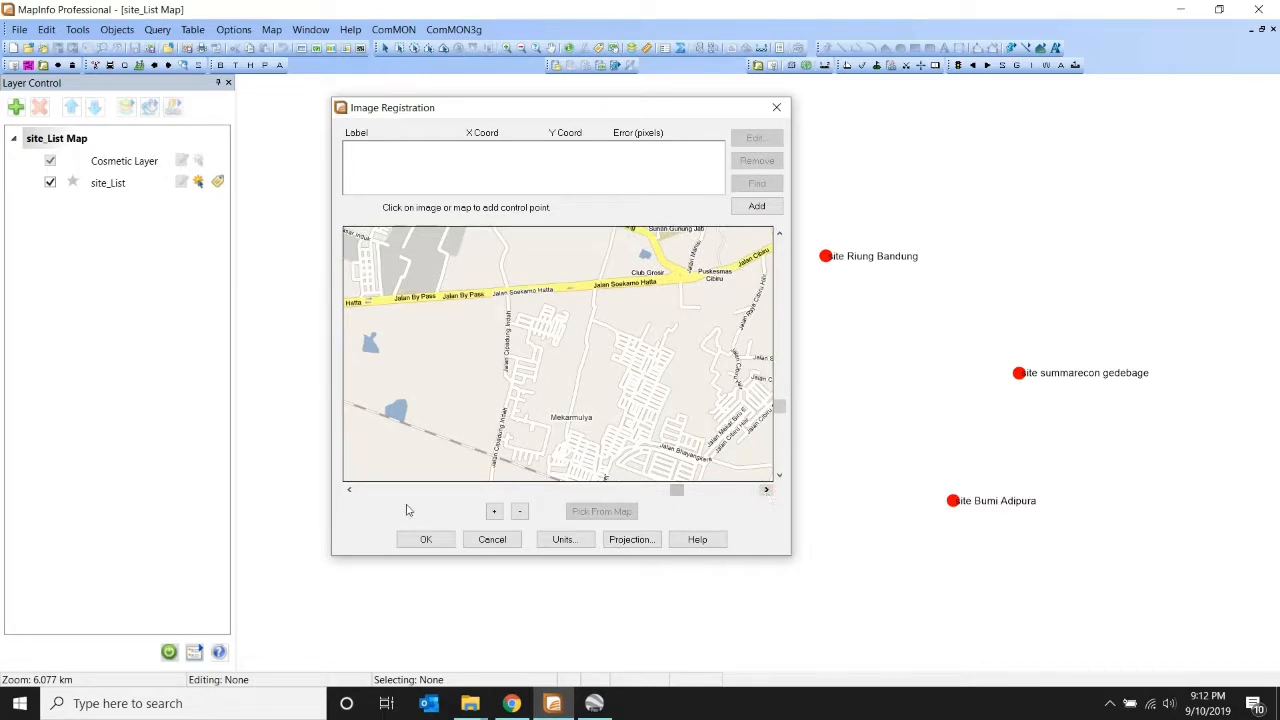
click(349, 490)
click(349, 490)
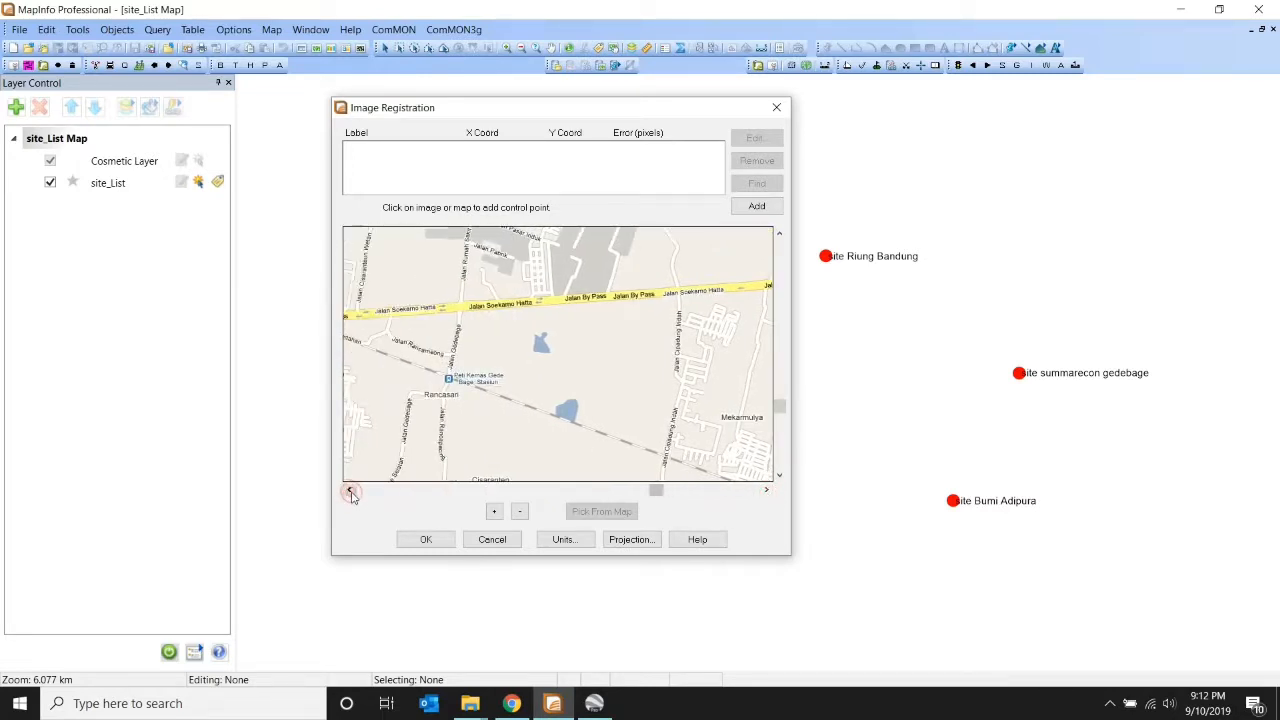
- Add the first control point on the raster at the crossing of Jalan Soekarno Hatta and Jalan Gedebage
click(493, 511)
click(349, 490)
click(349, 490)
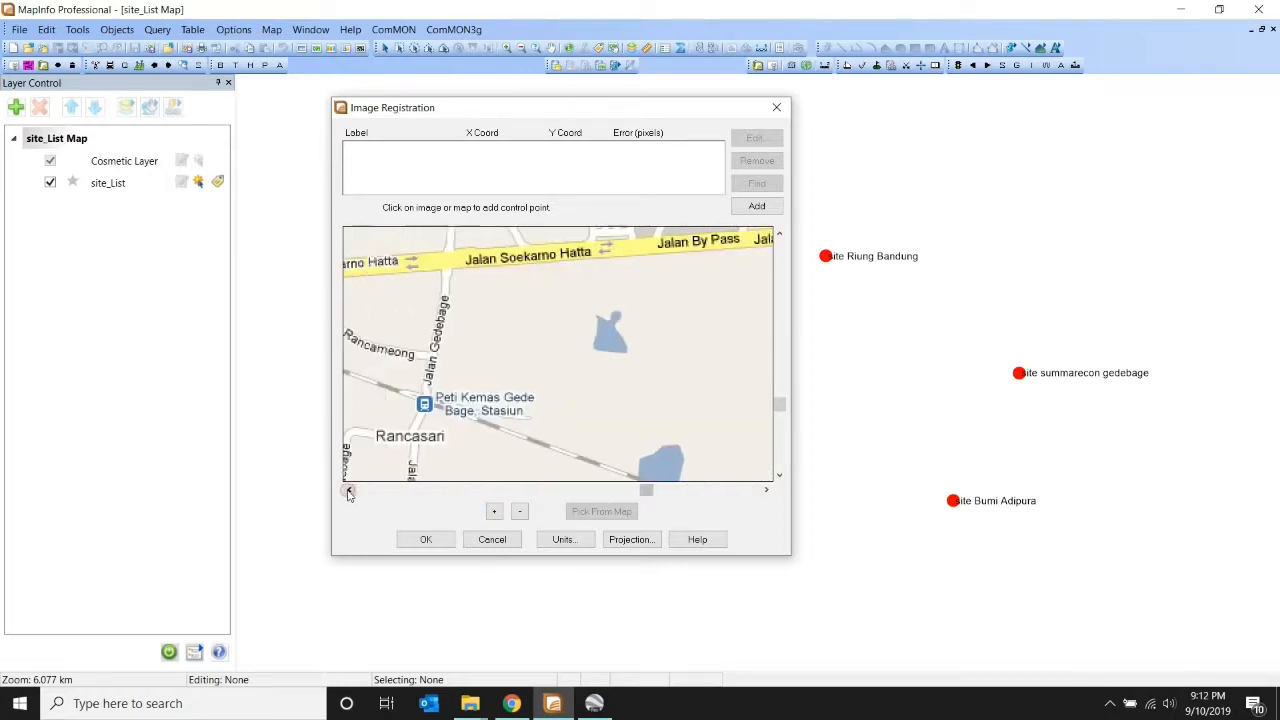
click(349, 490)
click(349, 490)
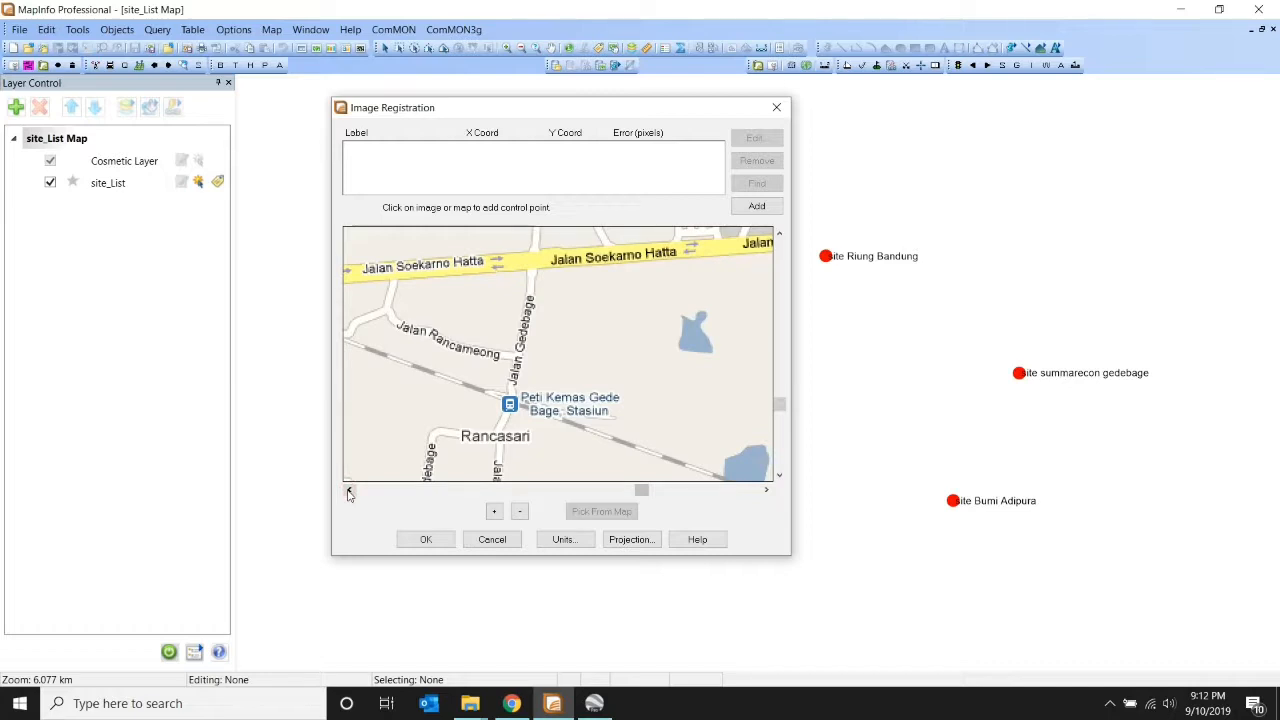
click(780, 231)
click(780, 231)
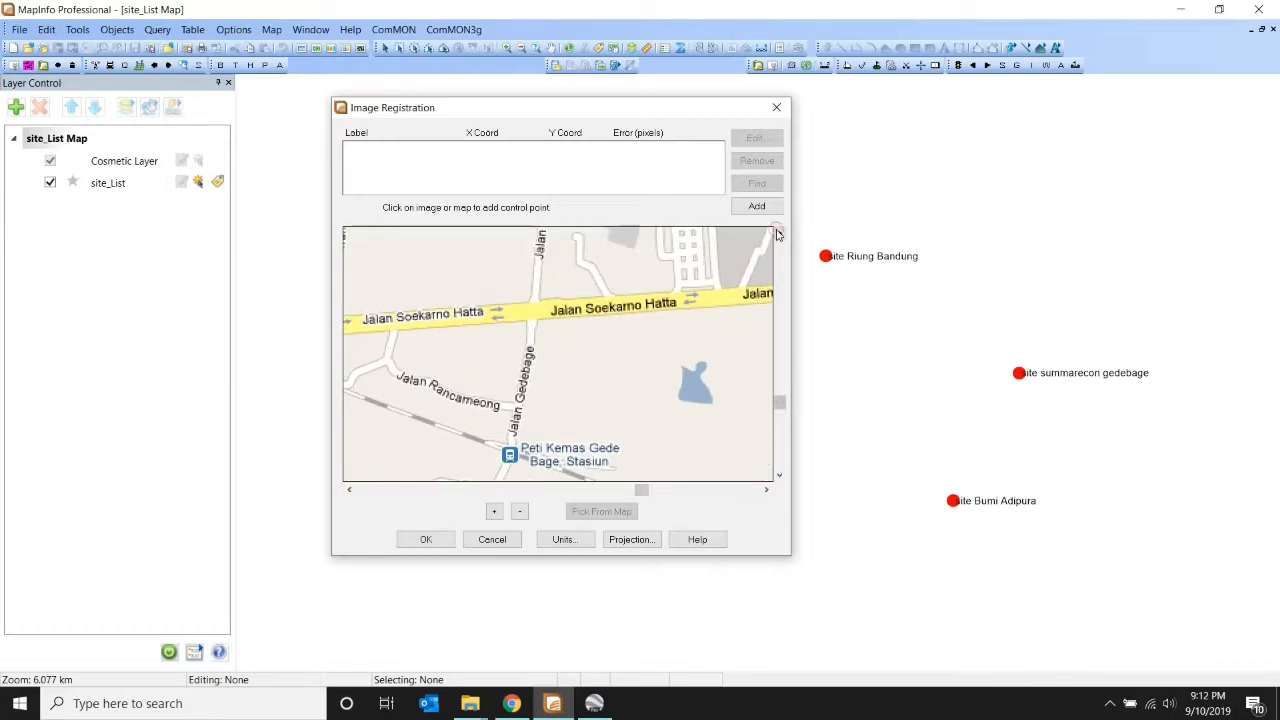
click(760, 208)
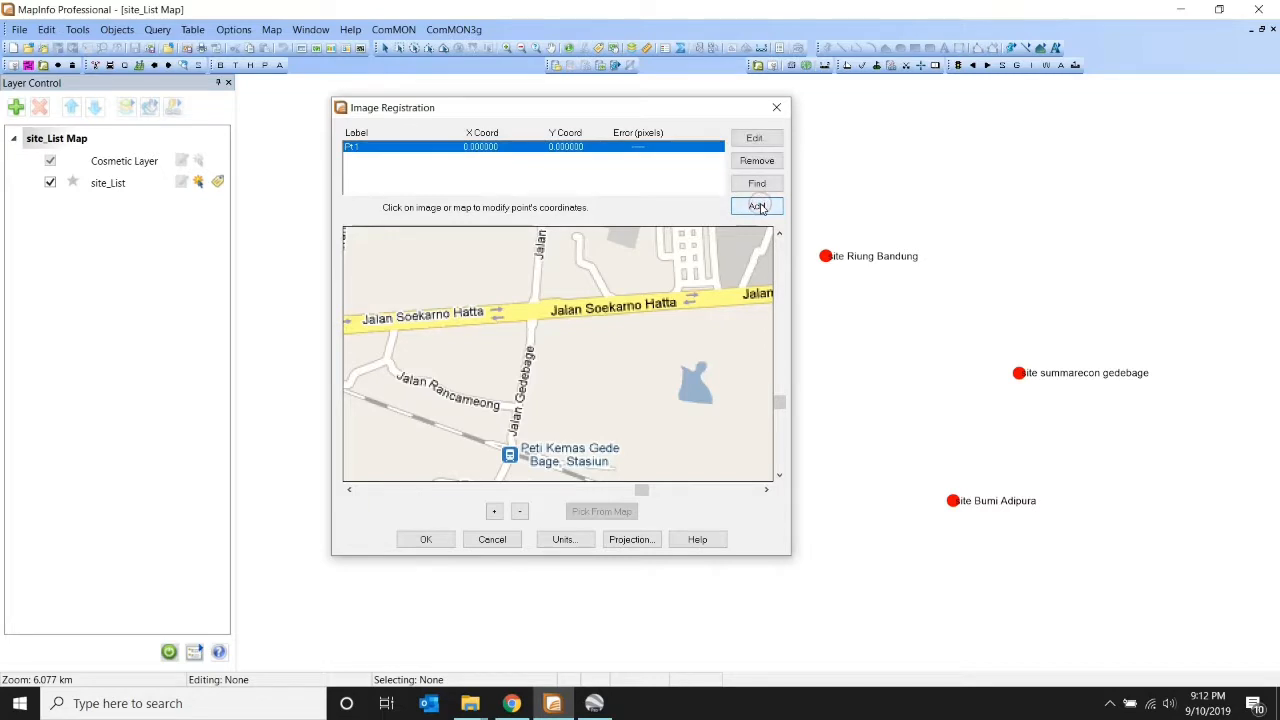
click(532, 312)
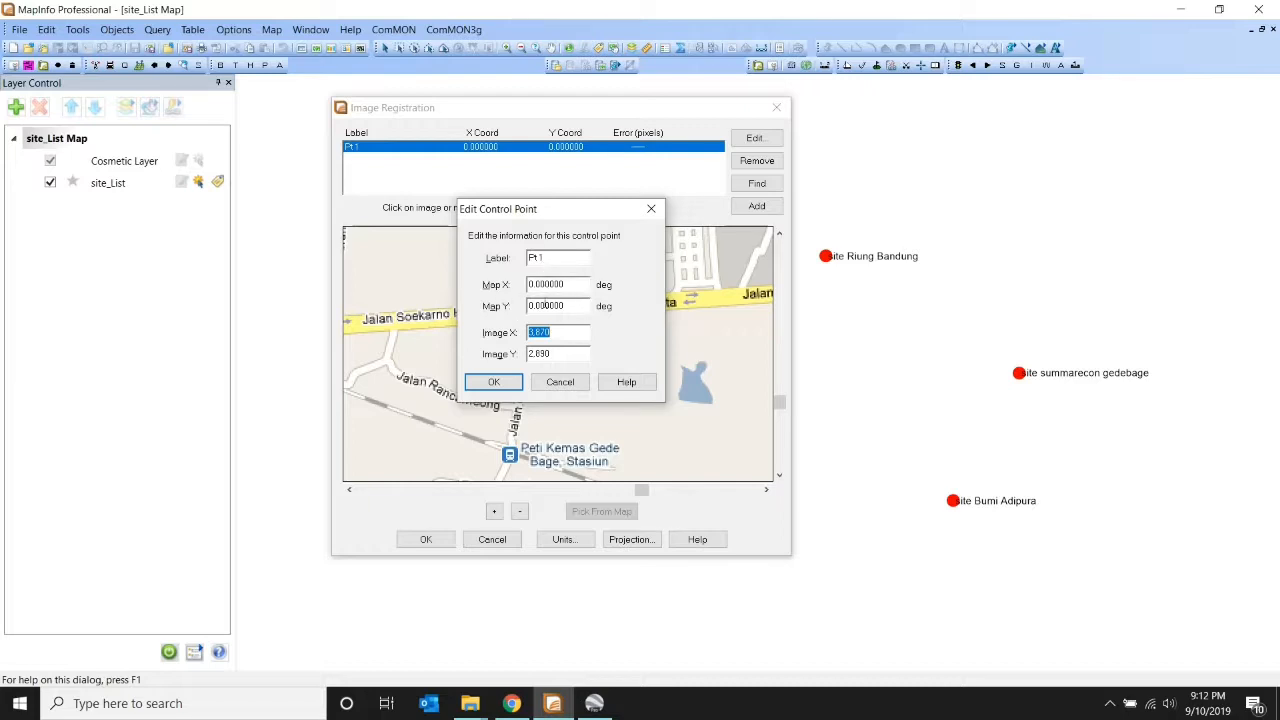
- Copy the longitude 107.692585 from placemark Pt01's properties in Google Earth and enter it as the control point's Map X in MapInfo
click(594, 703)
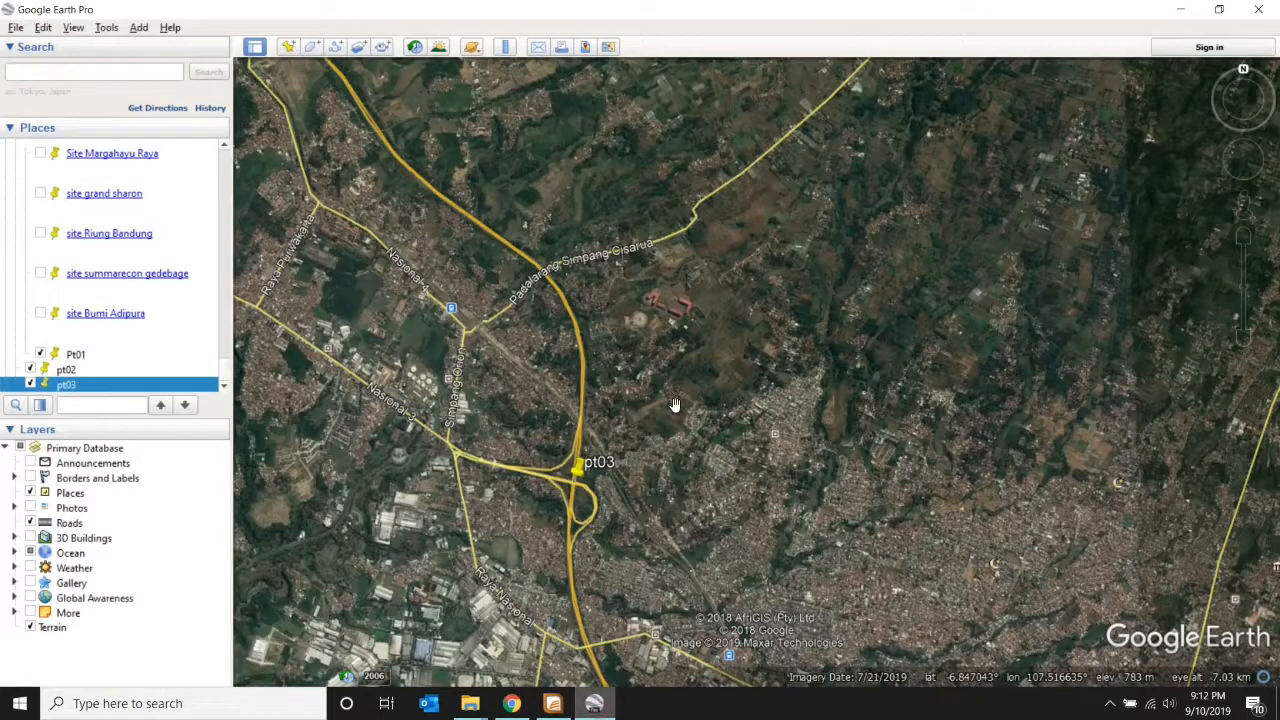
click(75, 355)
right_click(75, 358)
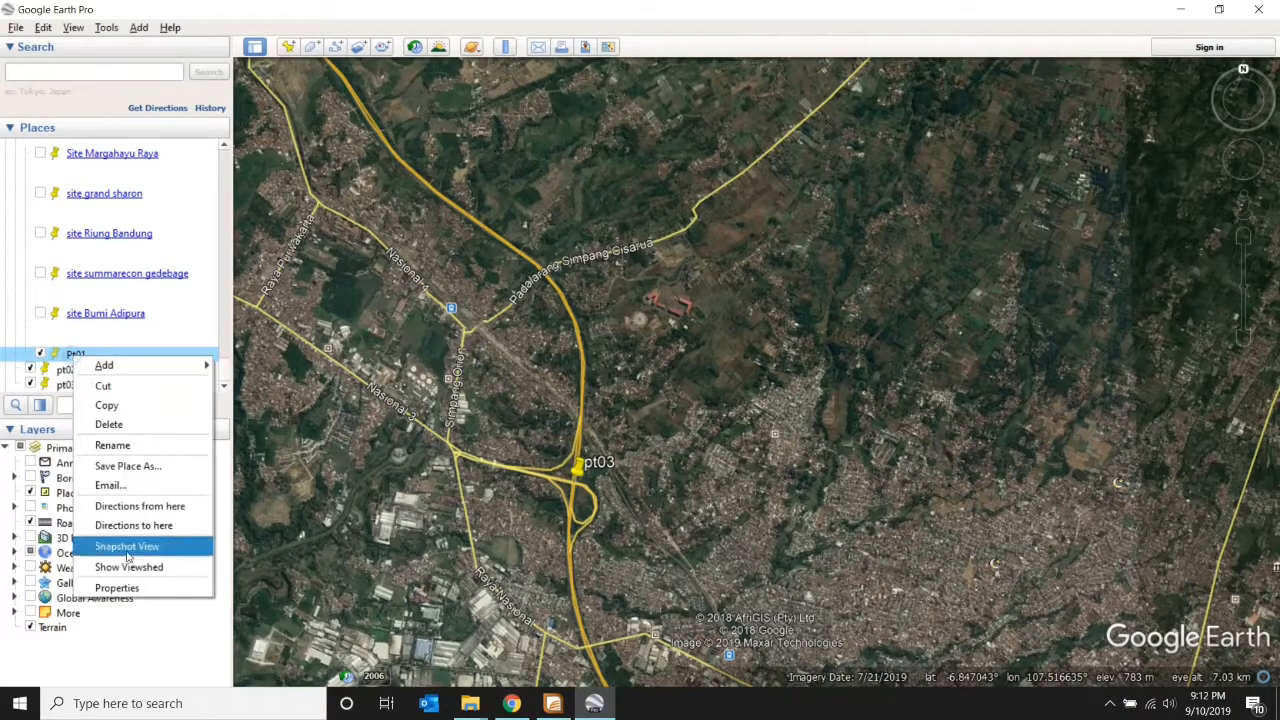
click(140, 593)
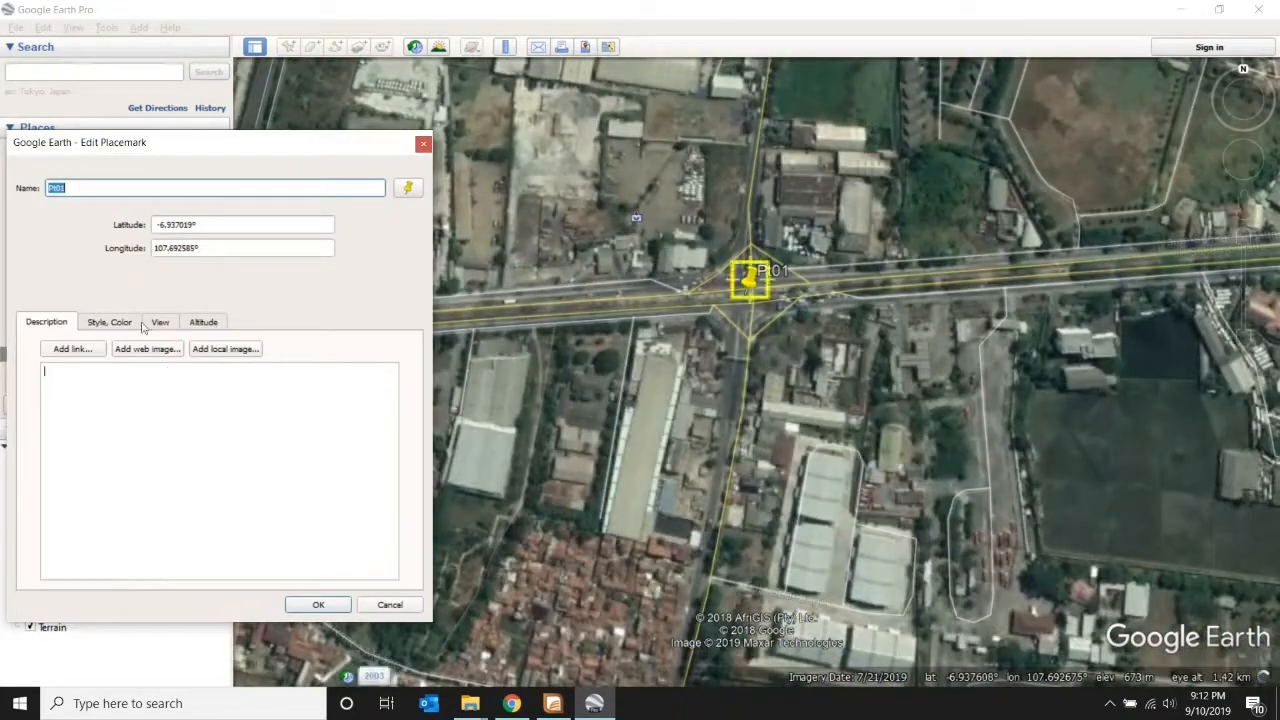
click(197, 248)
drag(197, 248, 153, 249)
key(ctrl+c)
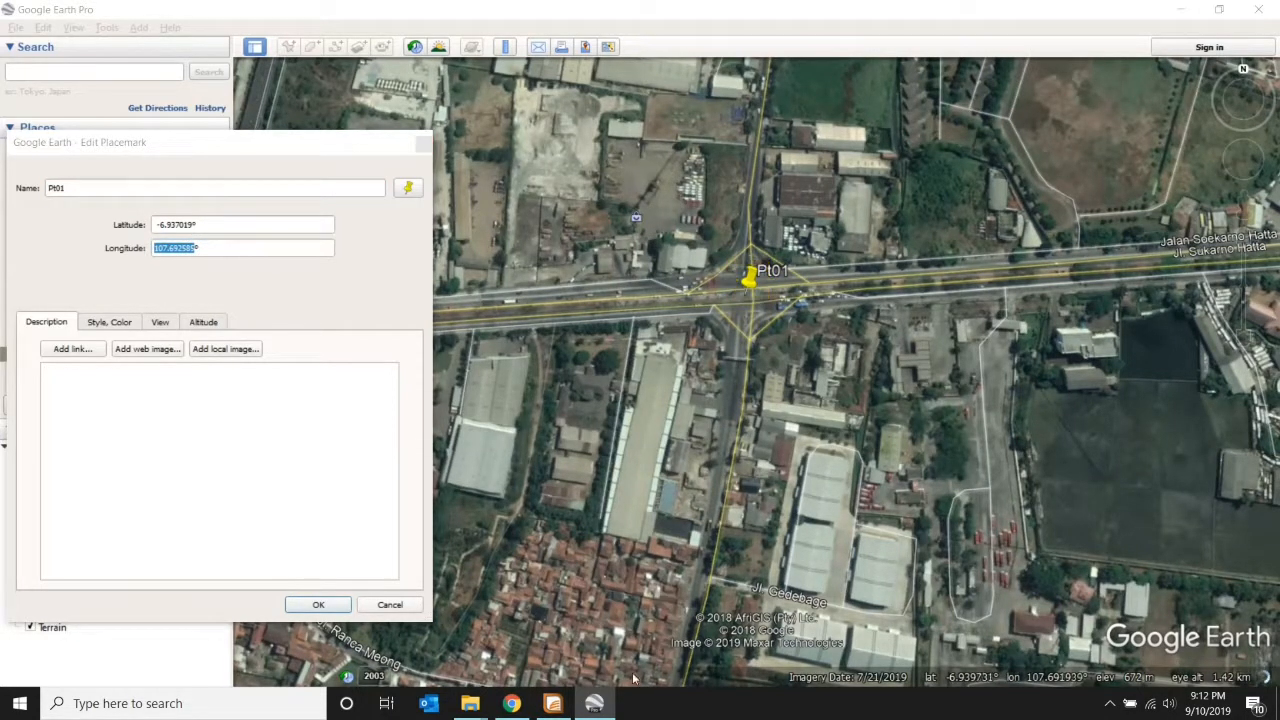
click(553, 703)
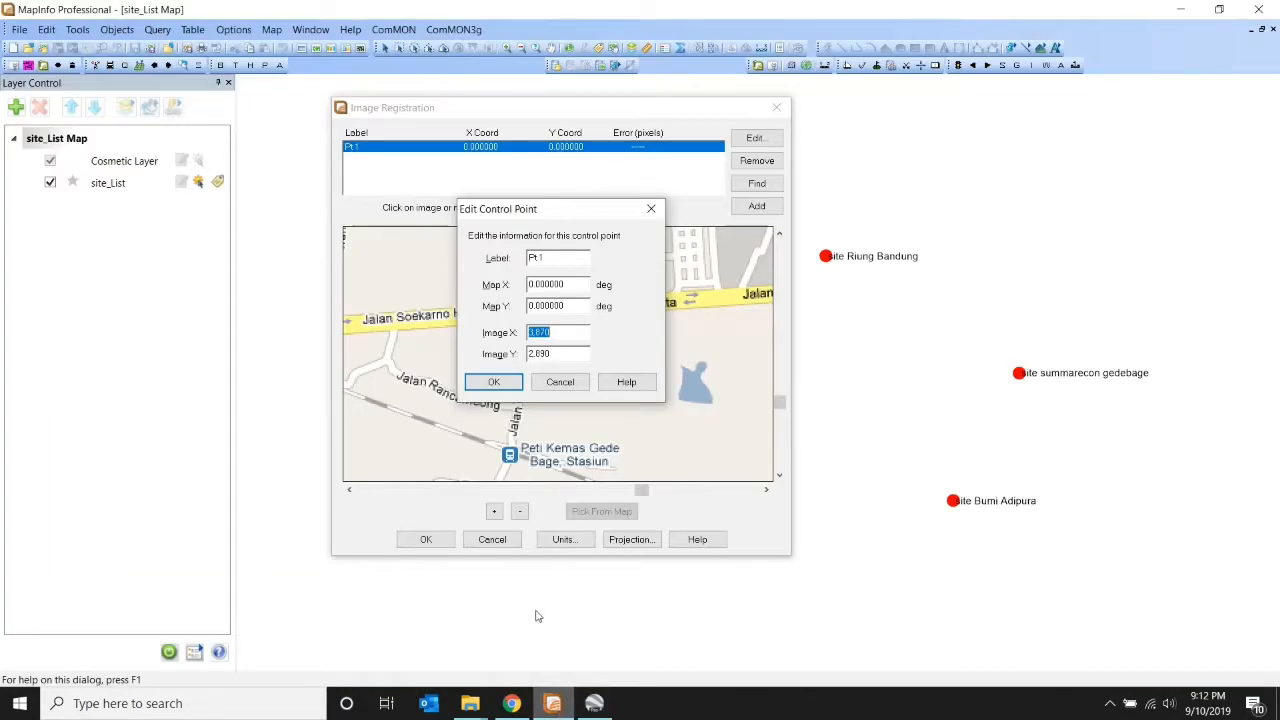
double_click(560, 285)
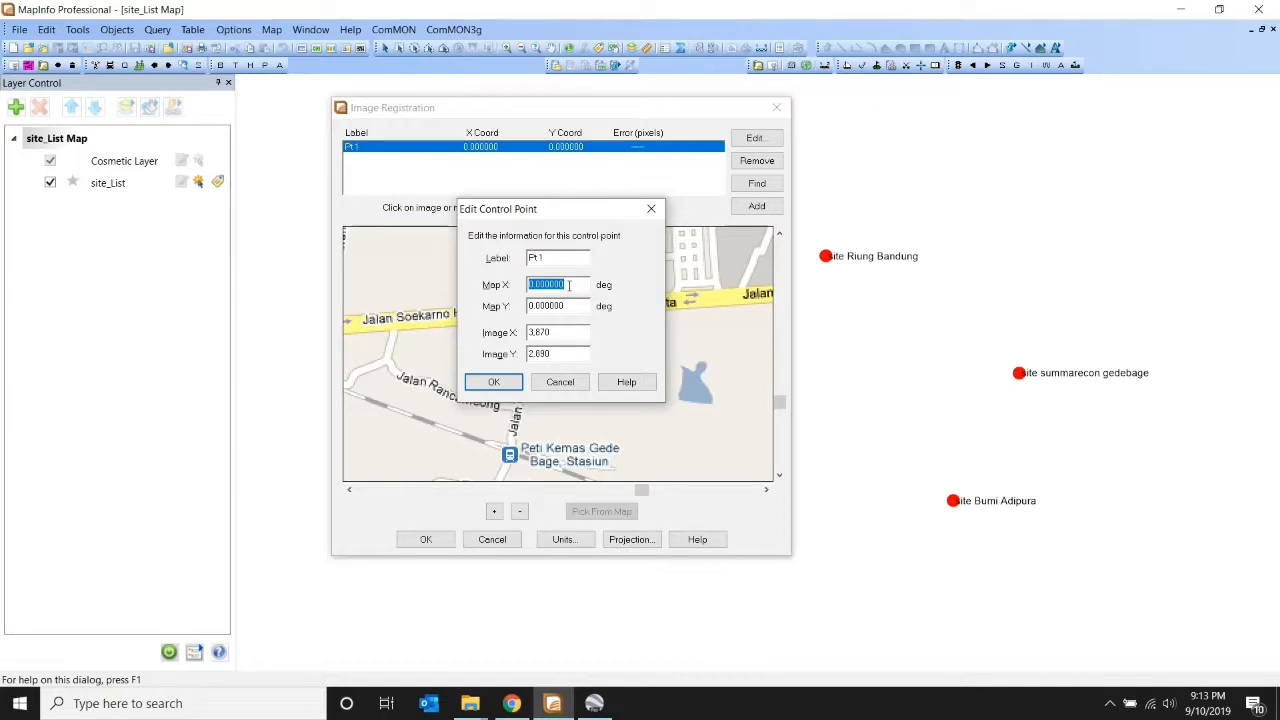
key(ctrl+v)
- Copy Pt01's latitude -6.937019 from Google Earth into the control point's Map Y in MapInfo and confirm the control point
key(alt+Tab)
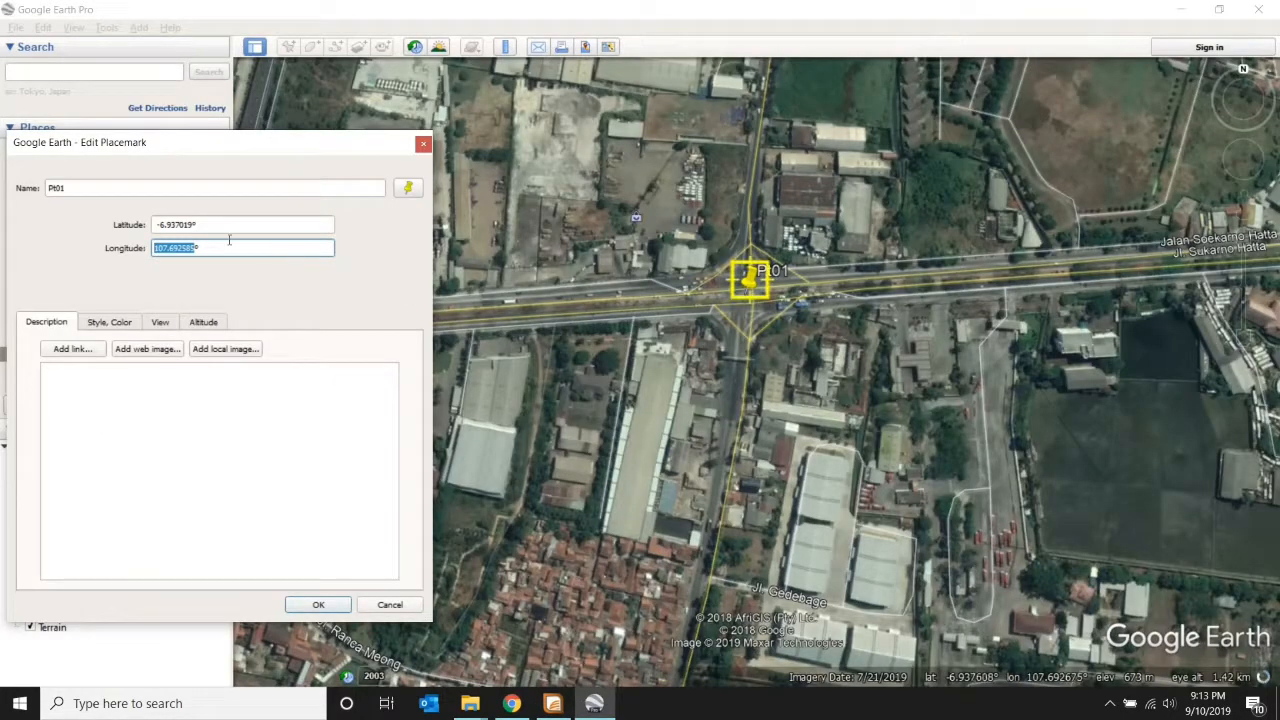
click(193, 228)
drag(196, 226, 145, 227)
key(ctrl+c)
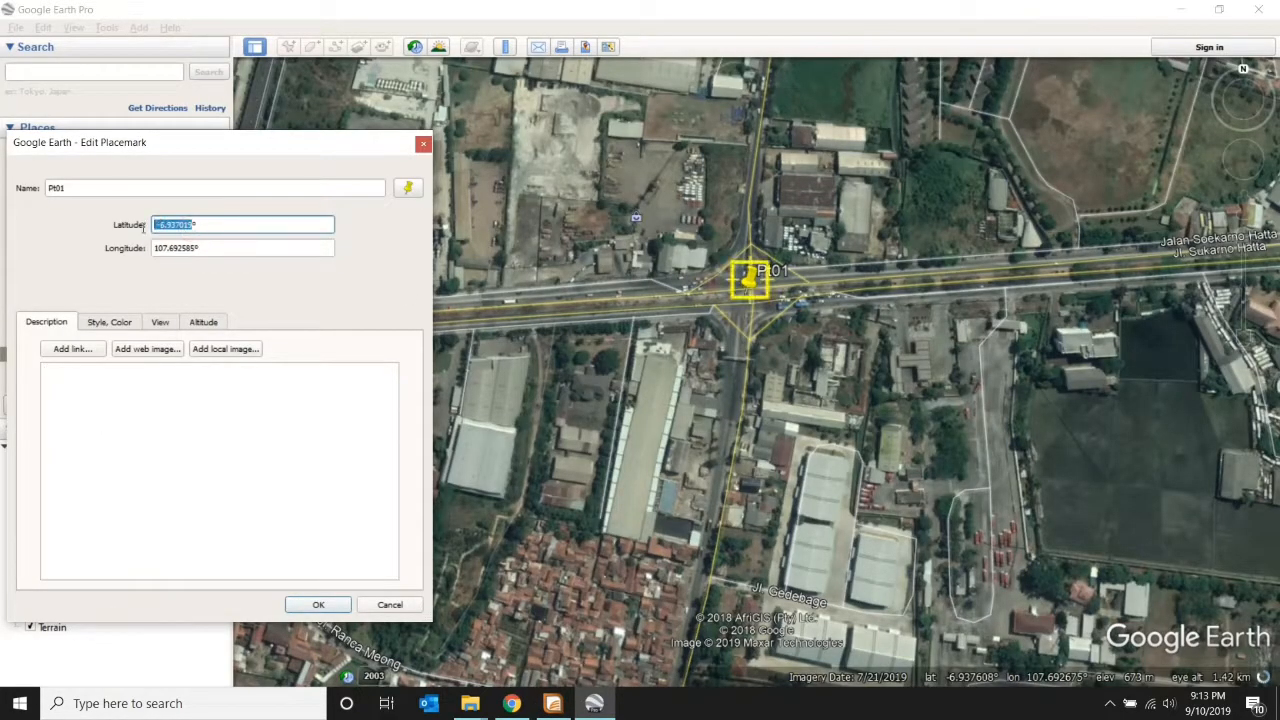
key(alt+Tab)
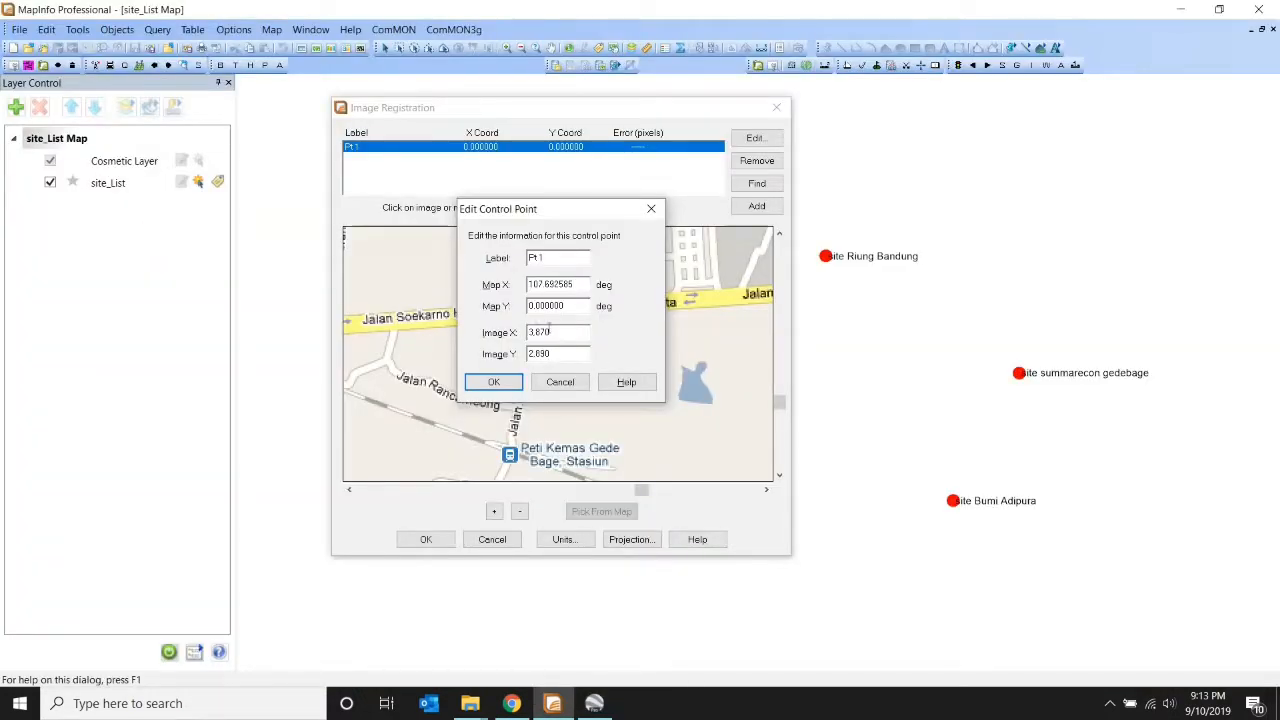
drag(568, 306, 524, 307)
key(ctrl+v)
click(508, 383)
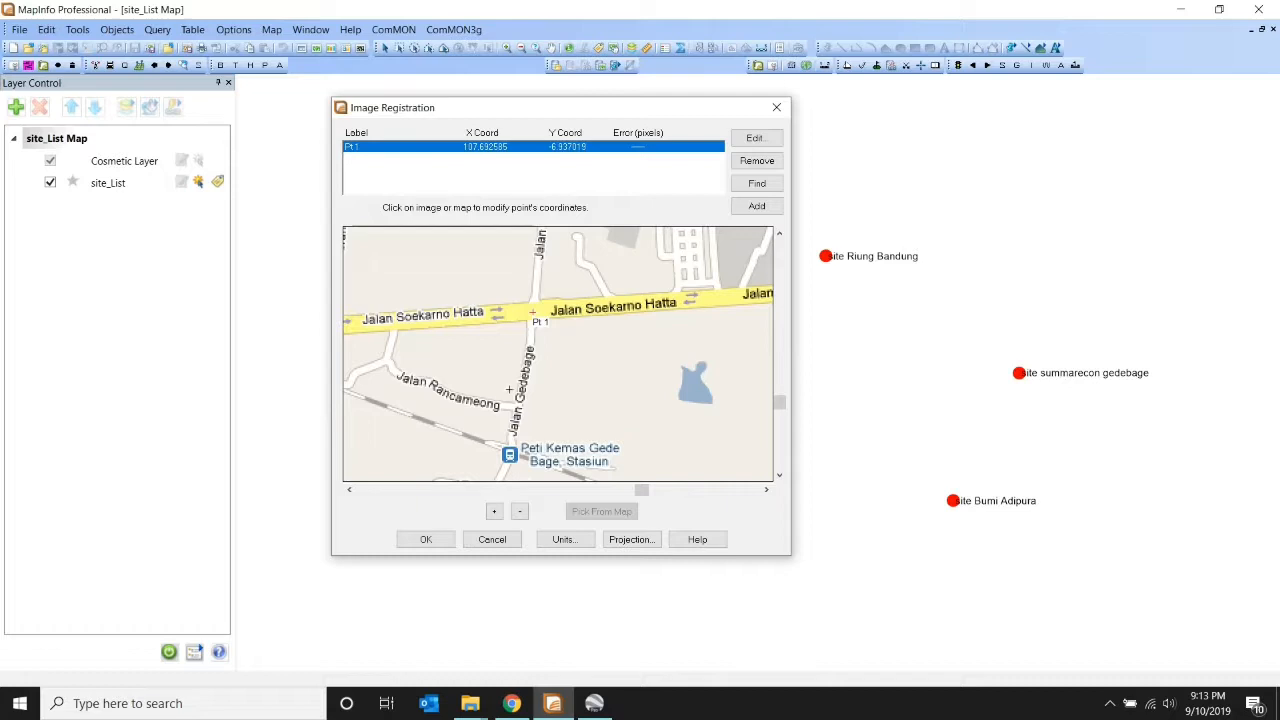
- Search the raster preview for Jalan Asia Afrika in central Bandung, the area of placemark pt02
click(519, 511)
click(519, 511)
click(519, 511)
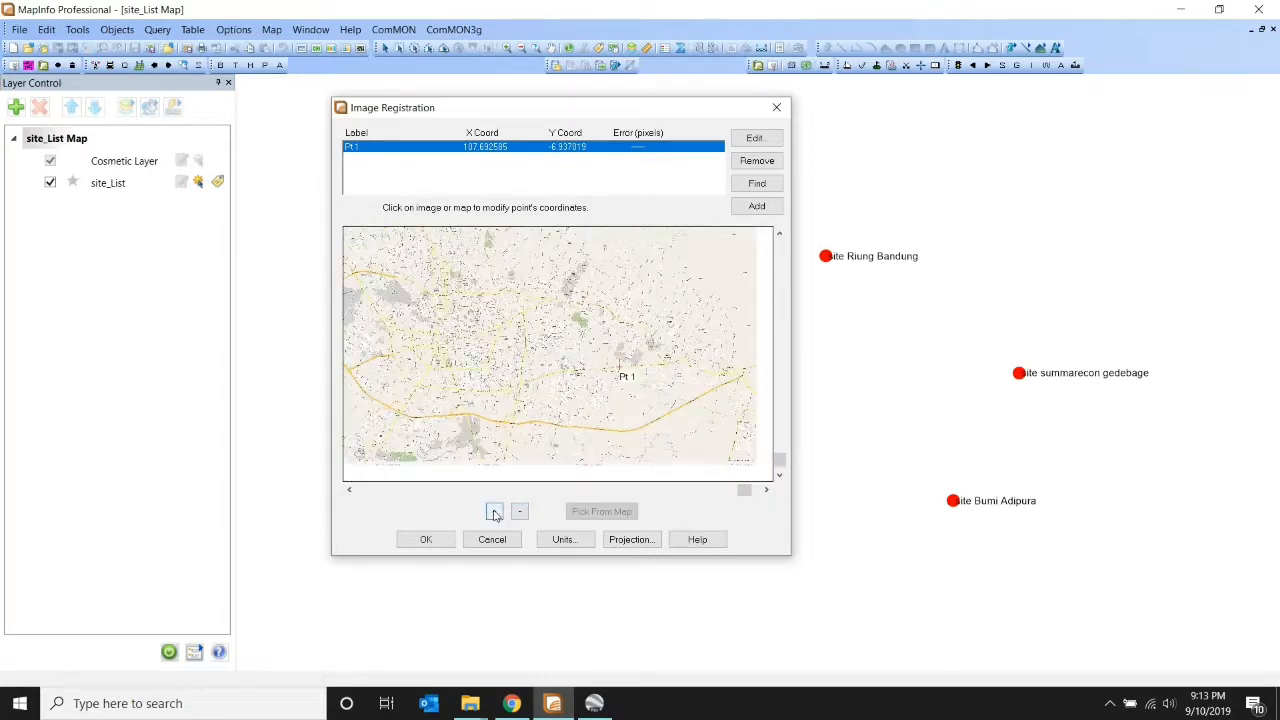
click(350, 489)
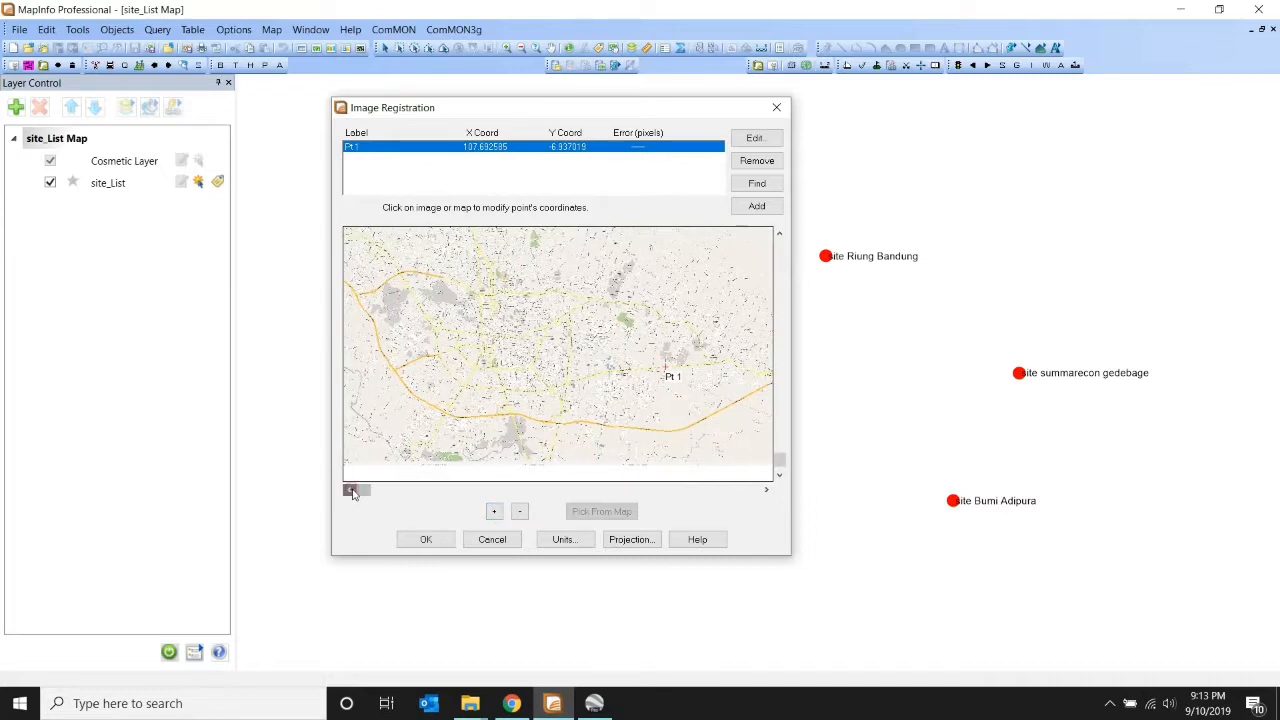
click(494, 511)
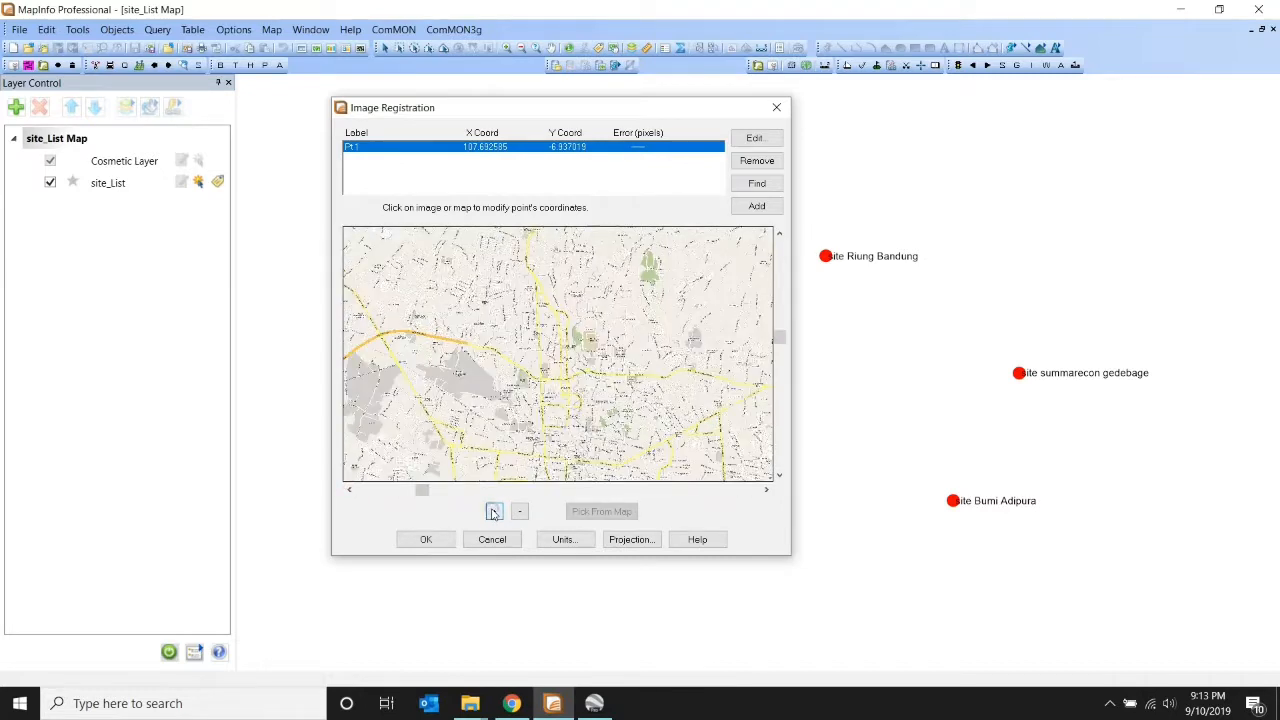
click(494, 512)
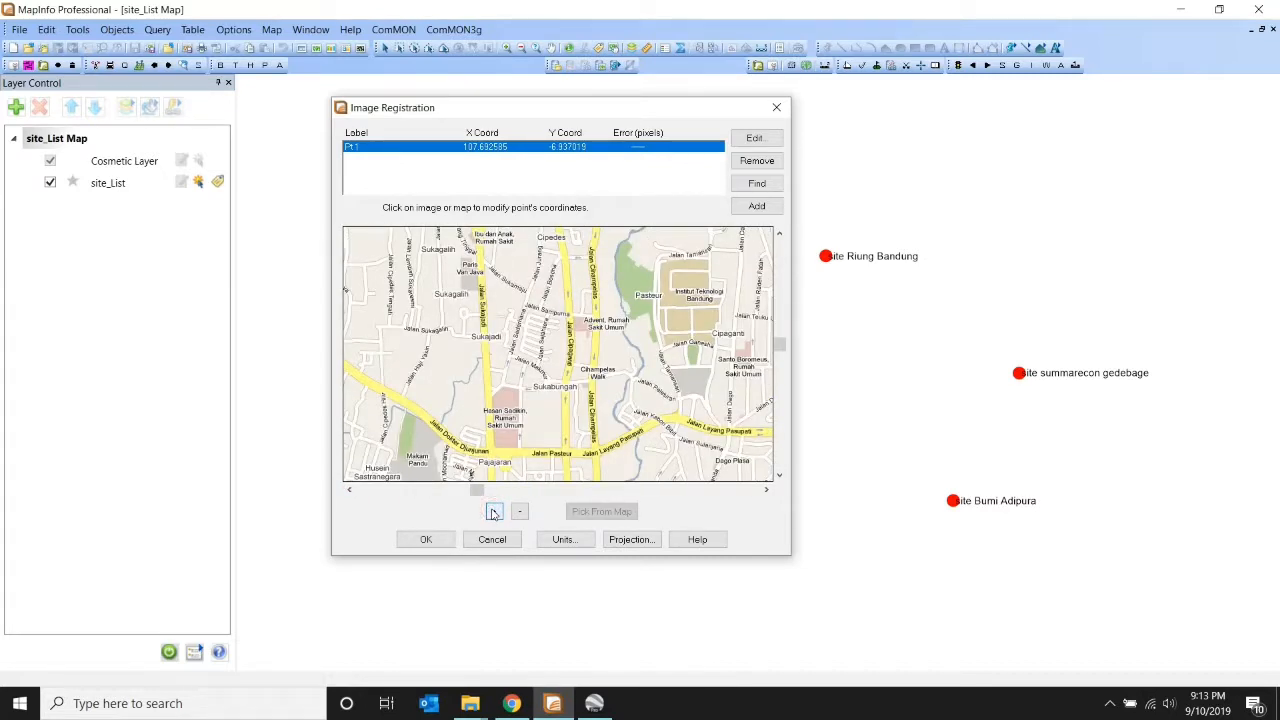
click(766, 490)
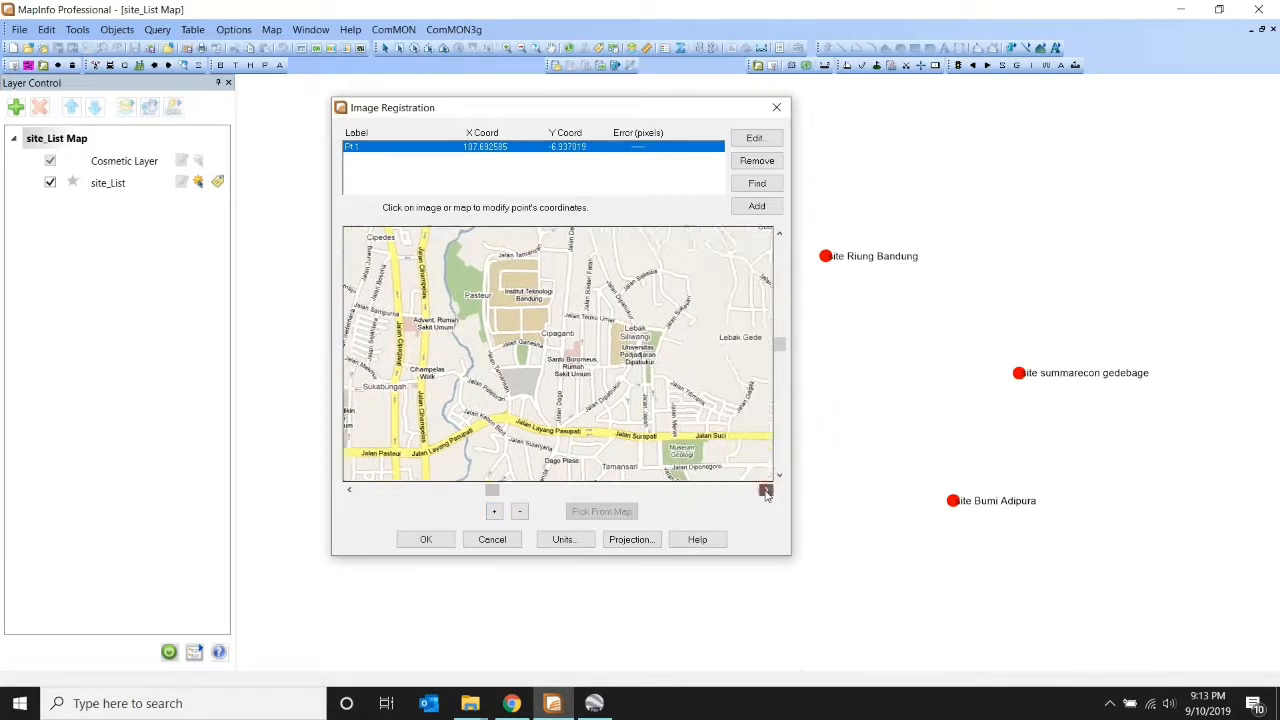
click(766, 490)
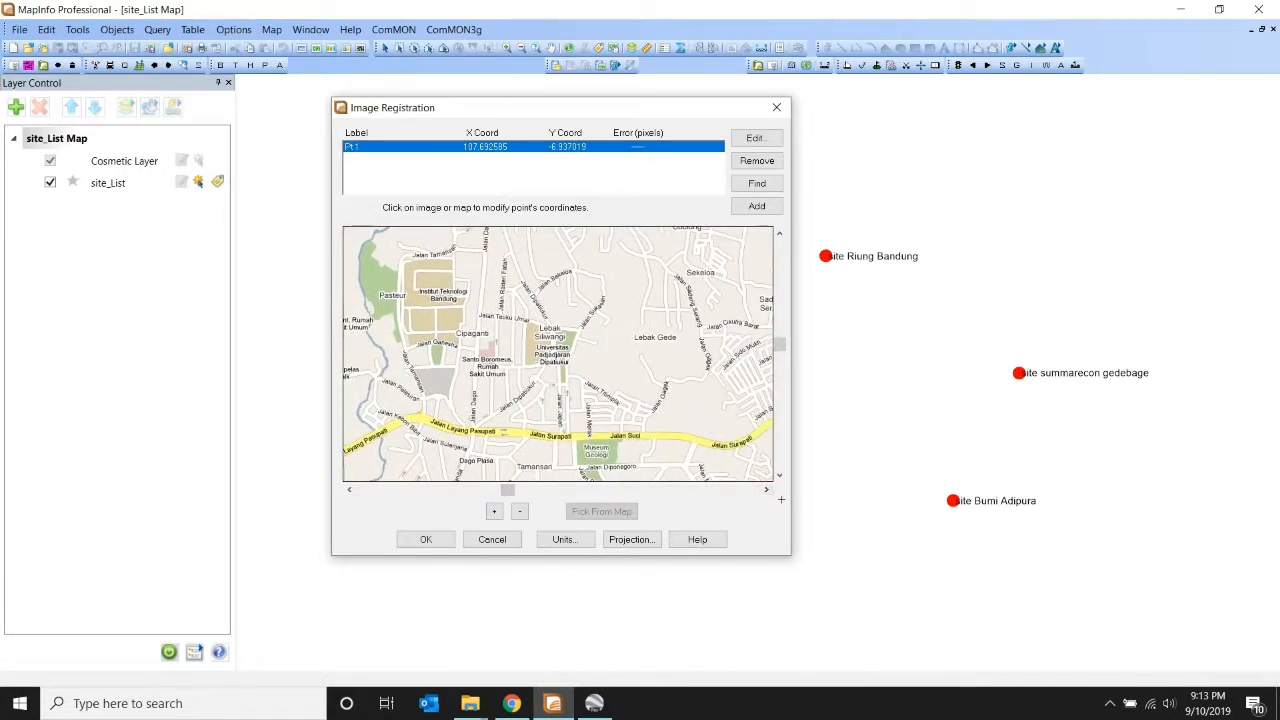
click(779, 476)
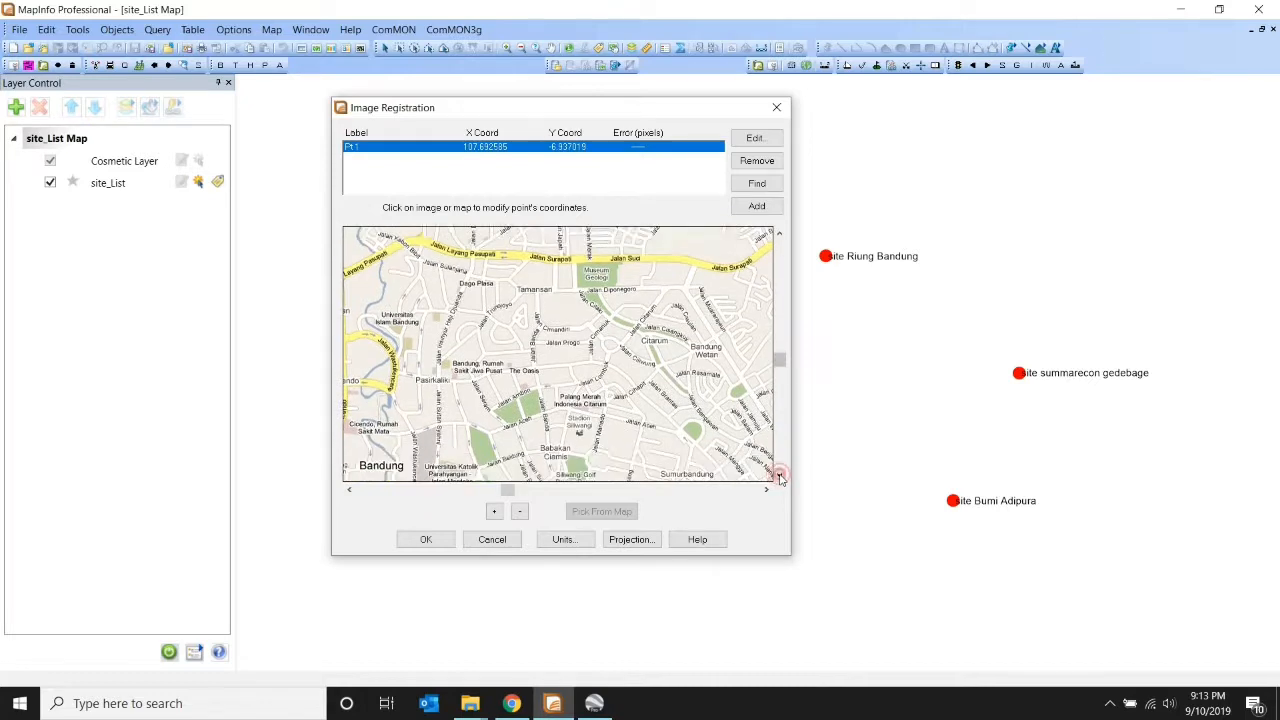
click(779, 476)
click(779, 476)
click(779, 476)
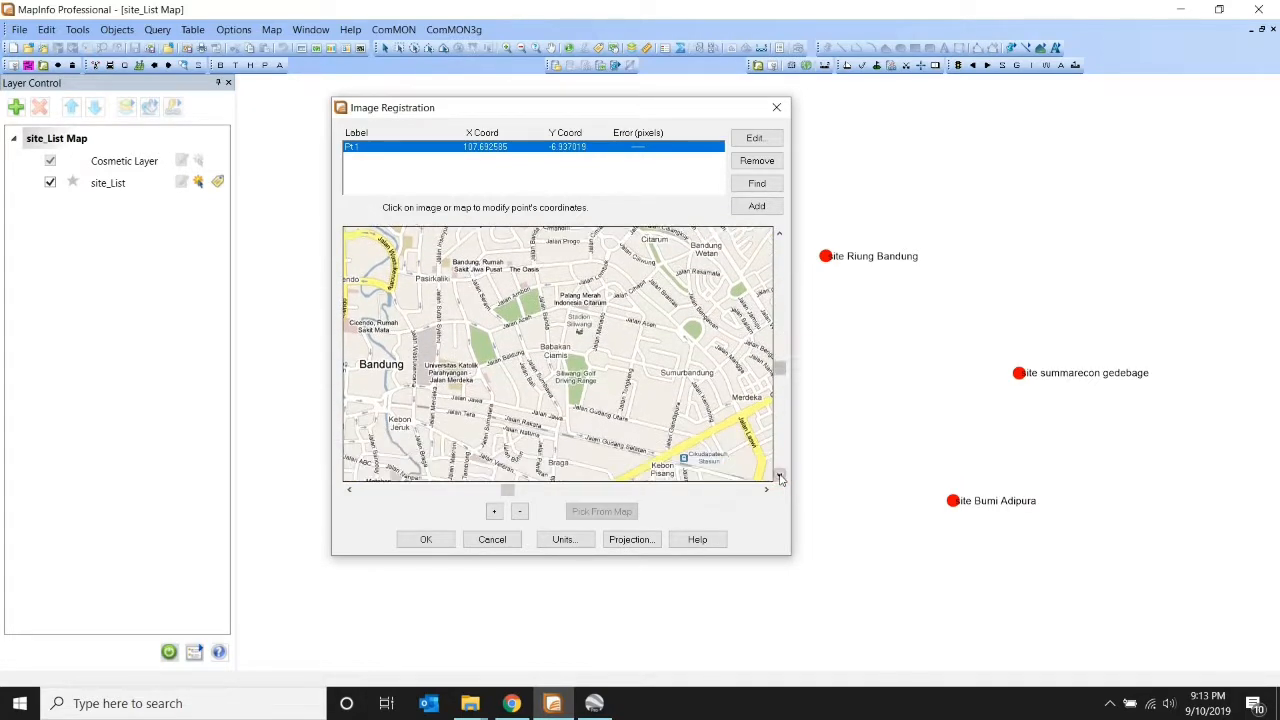
click(779, 476)
click(779, 476)
click(779, 476)
click(779, 476)
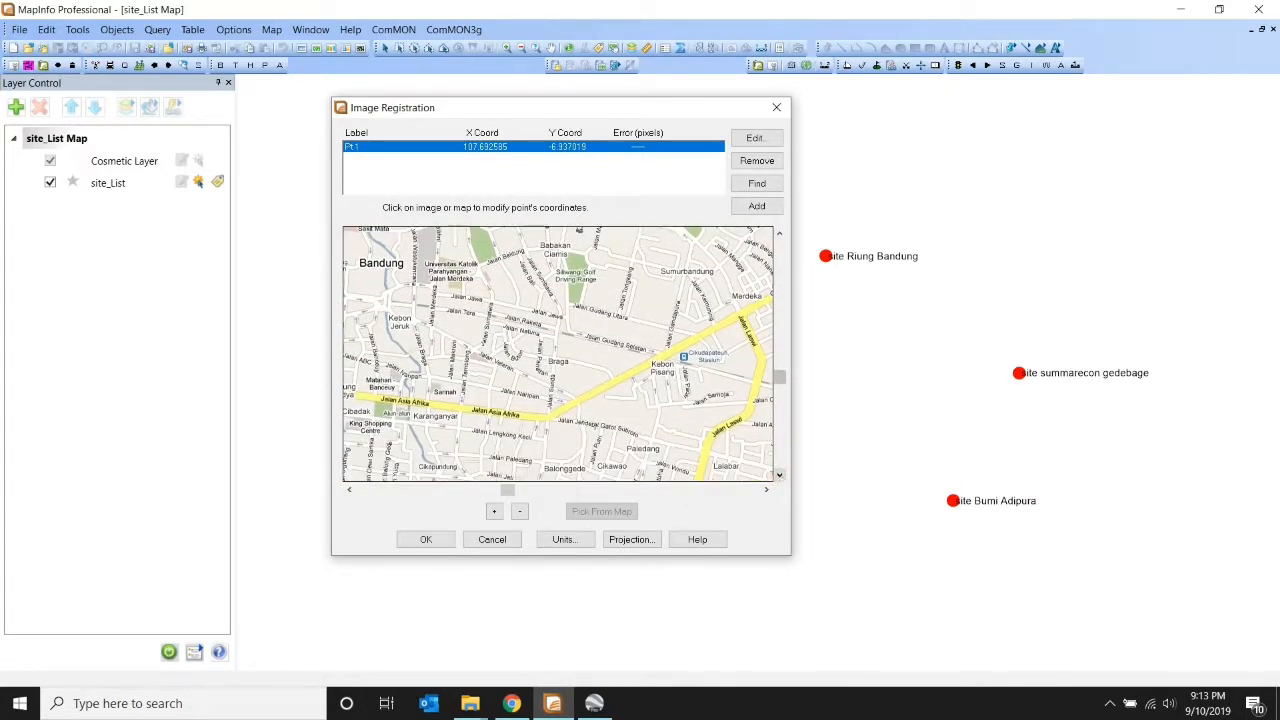
- Add the second control point on the raster at the crossing of Jalan Asia Afrika and Jalan Banceuy
click(350, 489)
click(350, 489)
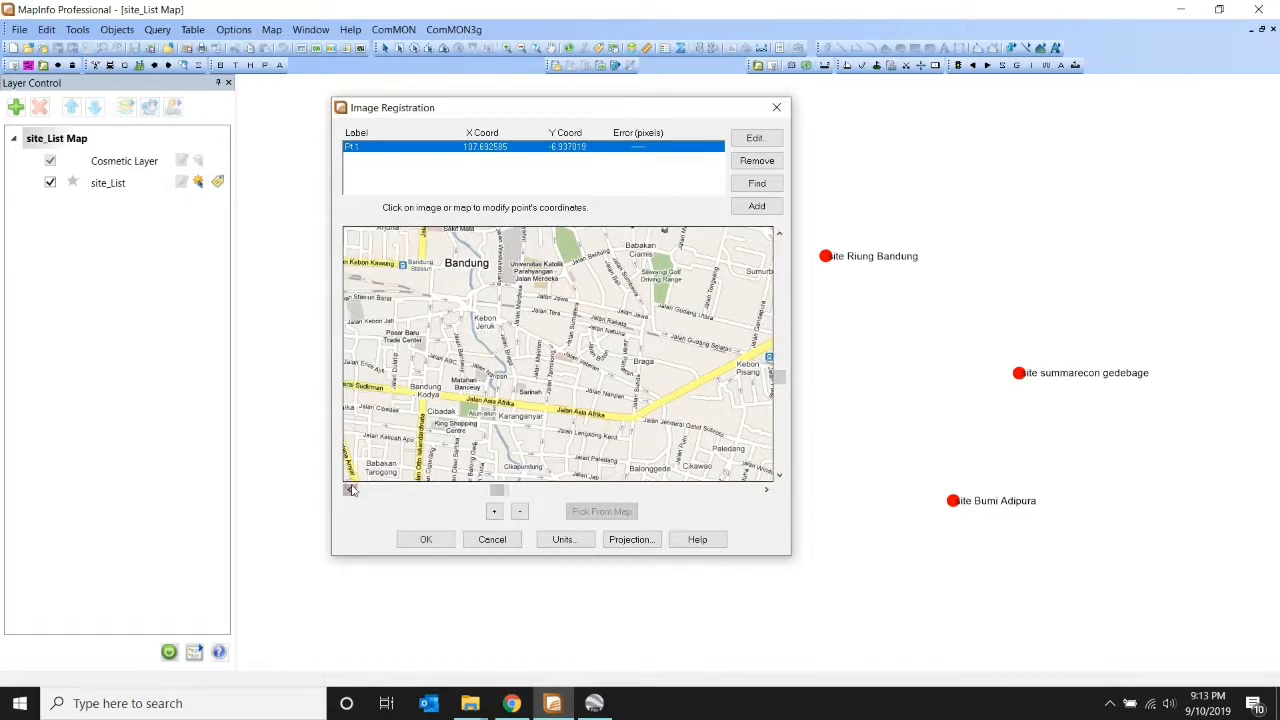
click(494, 512)
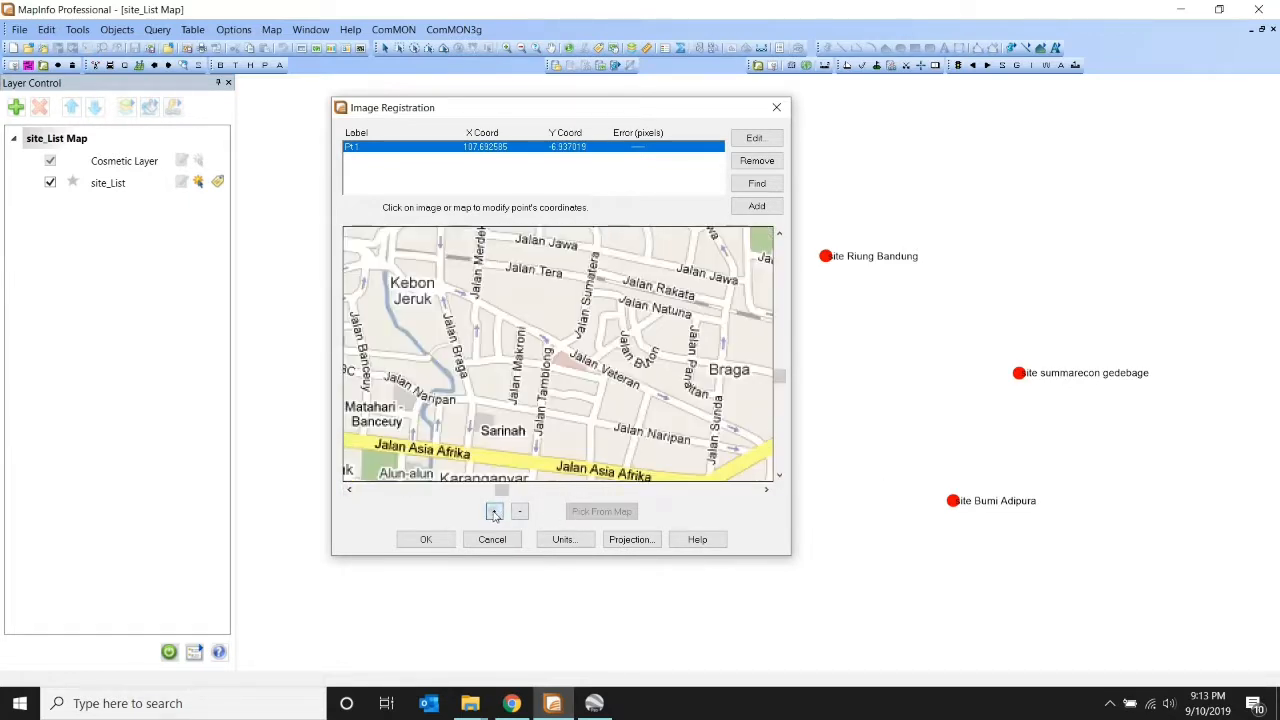
click(779, 476)
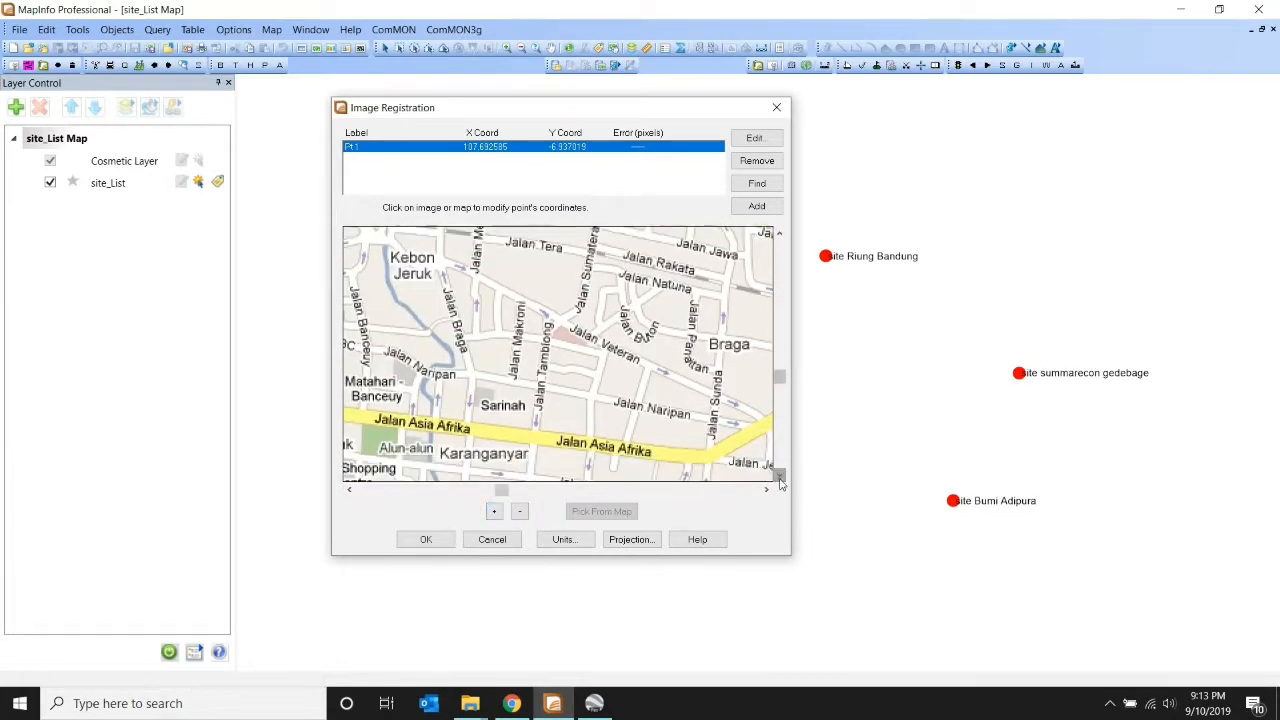
click(494, 511)
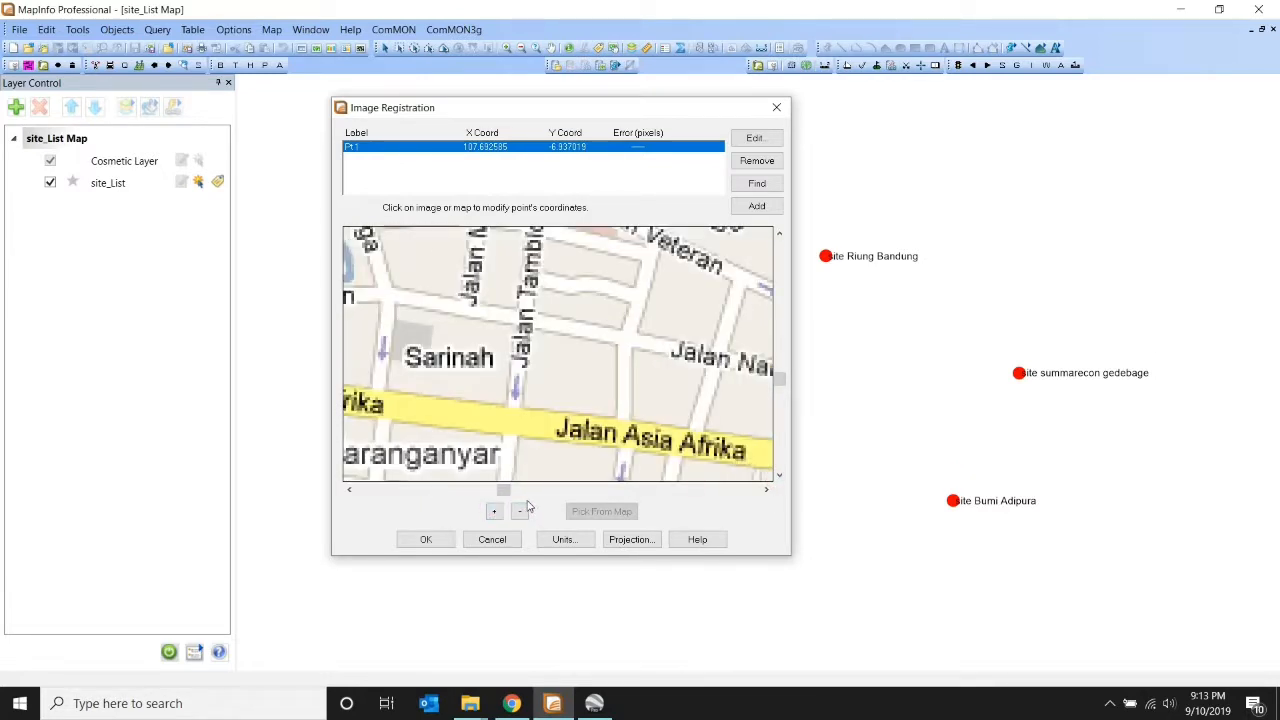
click(348, 489)
click(348, 489)
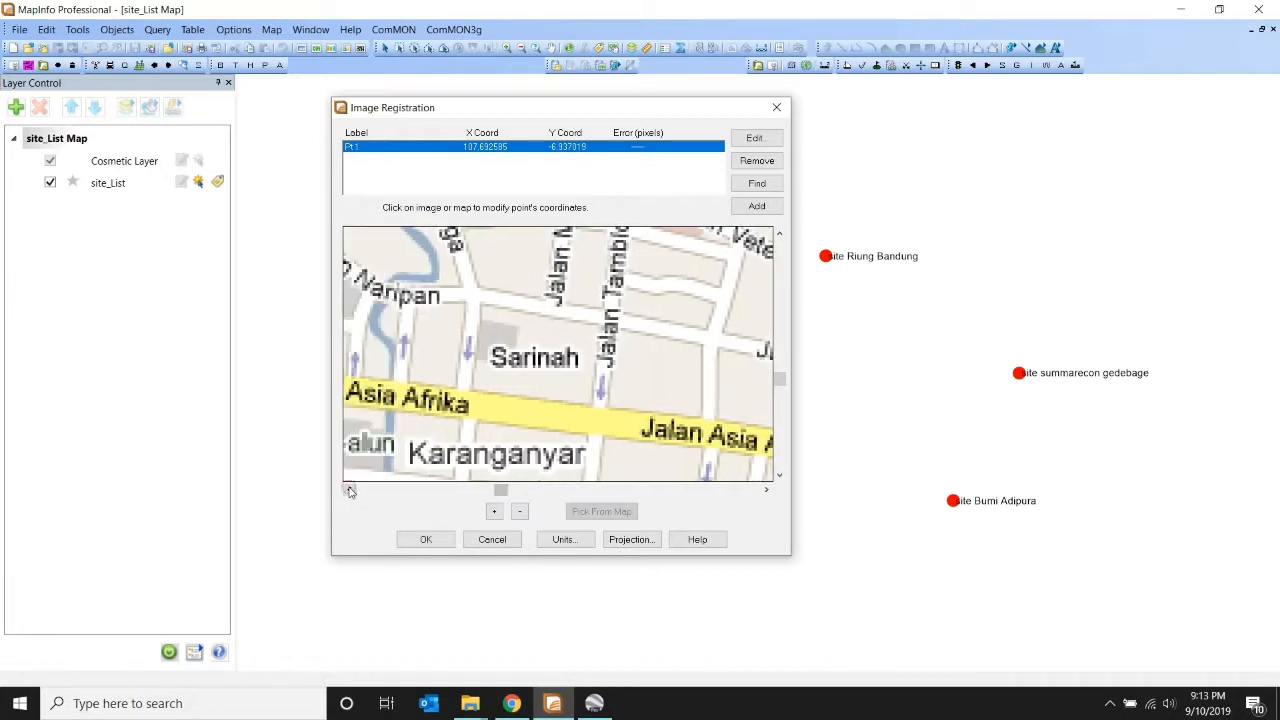
click(349, 489)
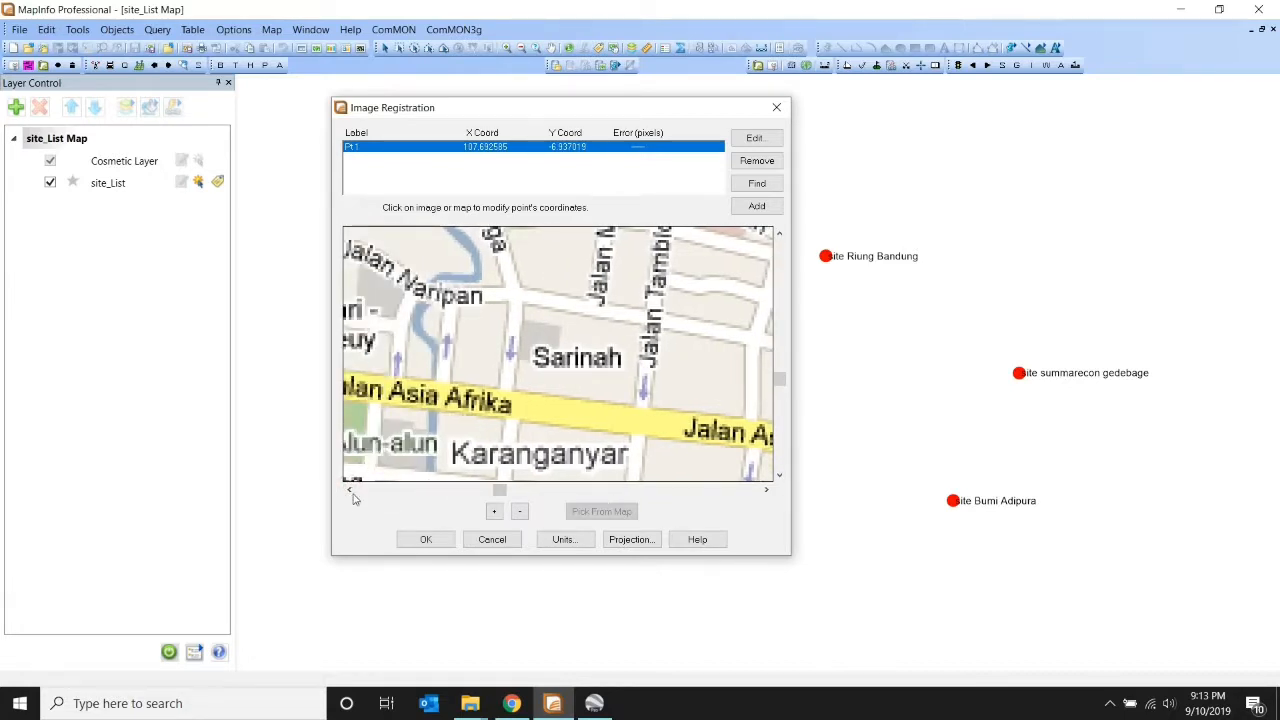
click(350, 490)
click(350, 490)
click(350, 490)
click(350, 490)
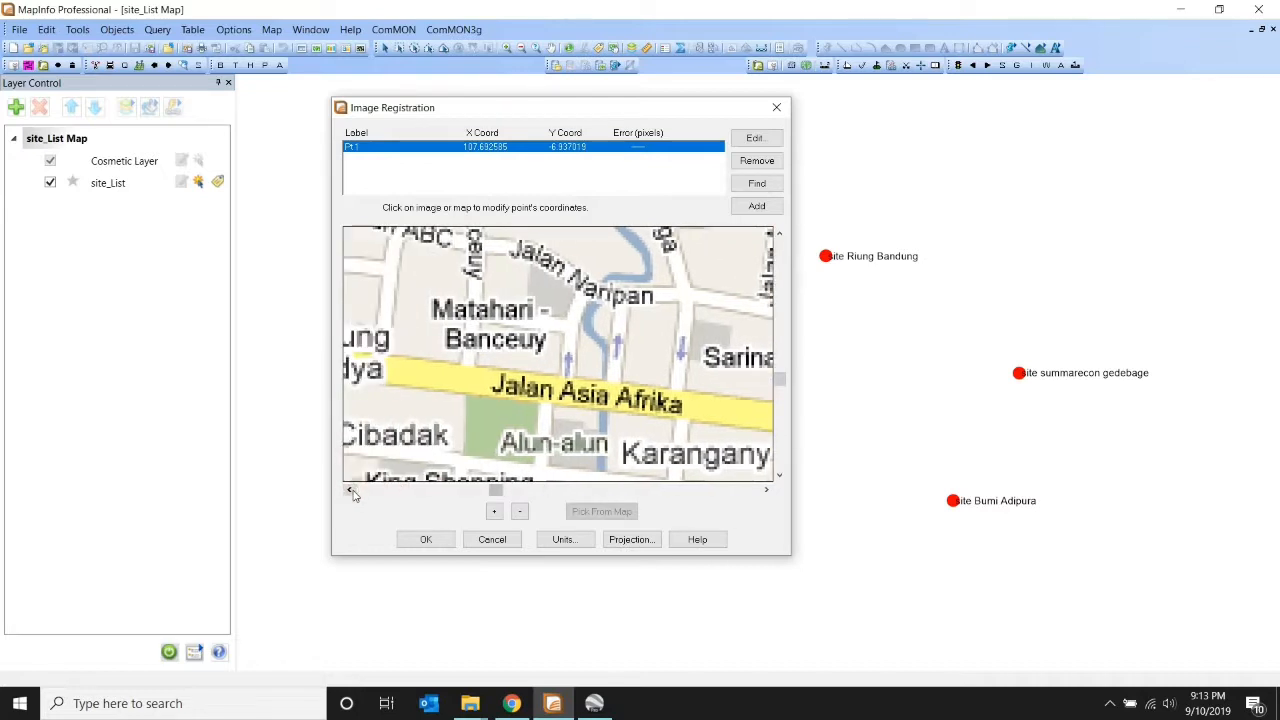
click(350, 490)
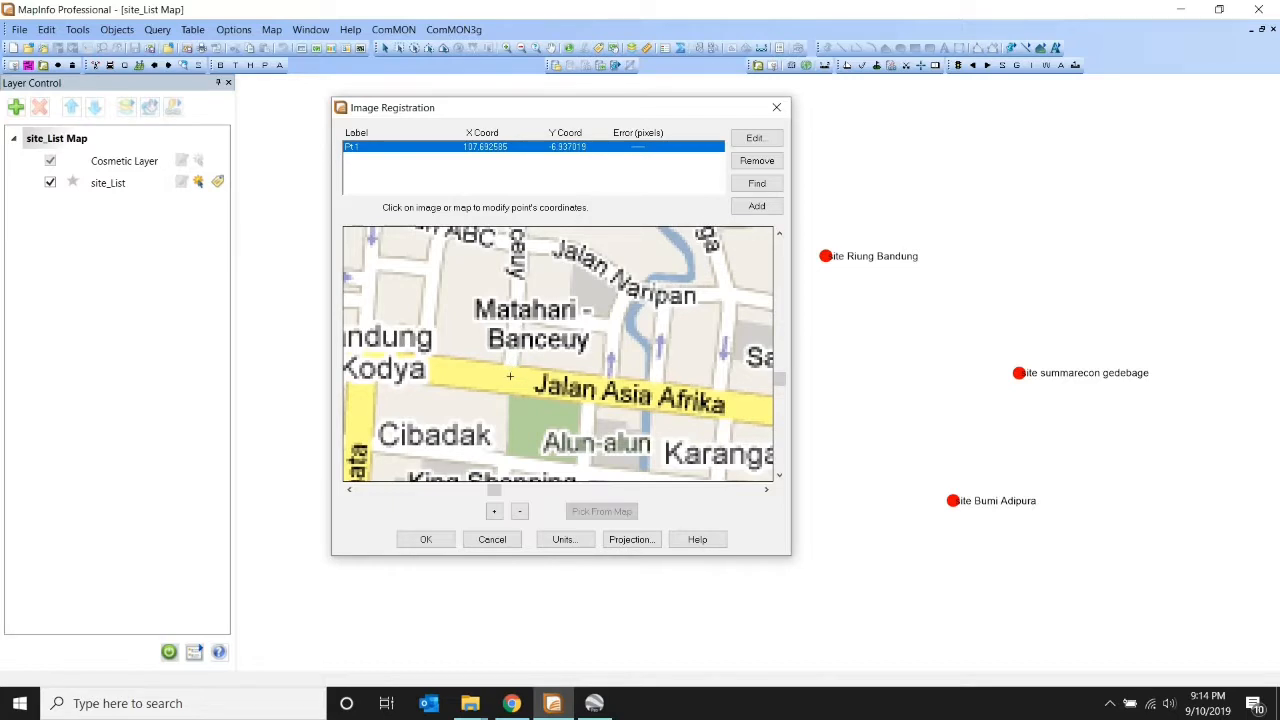
click(755, 207)
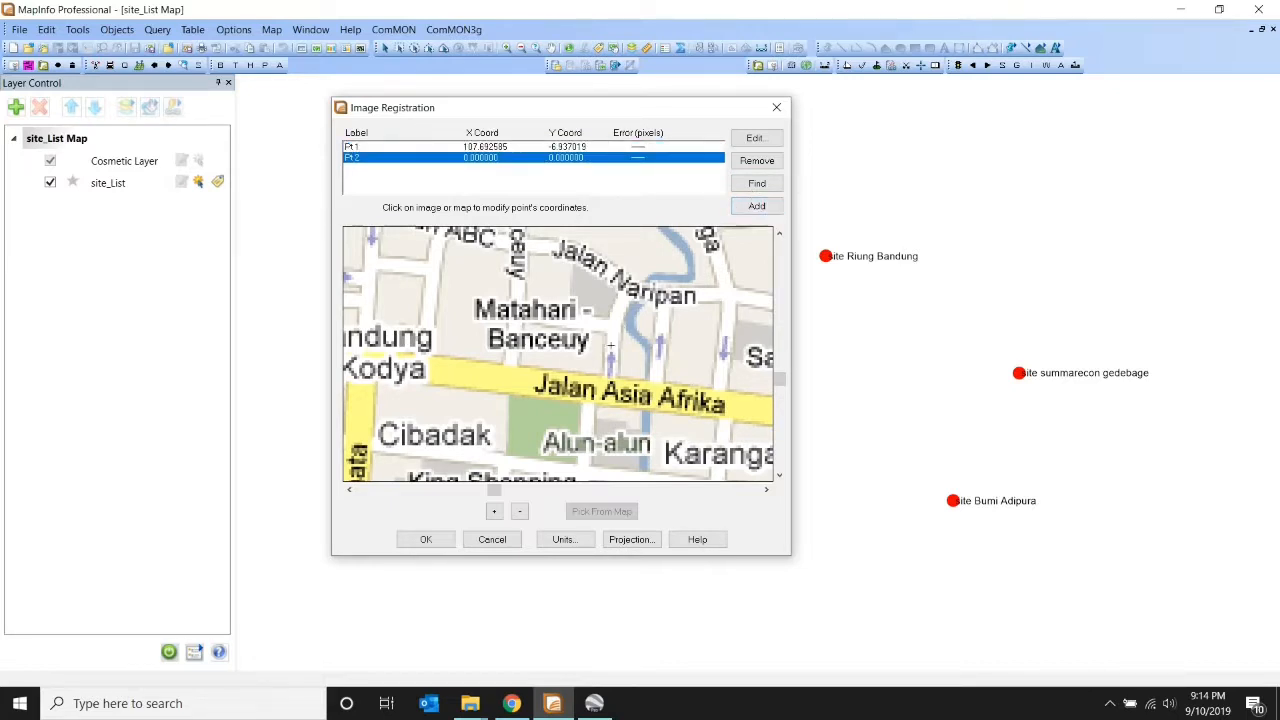
click(510, 370)
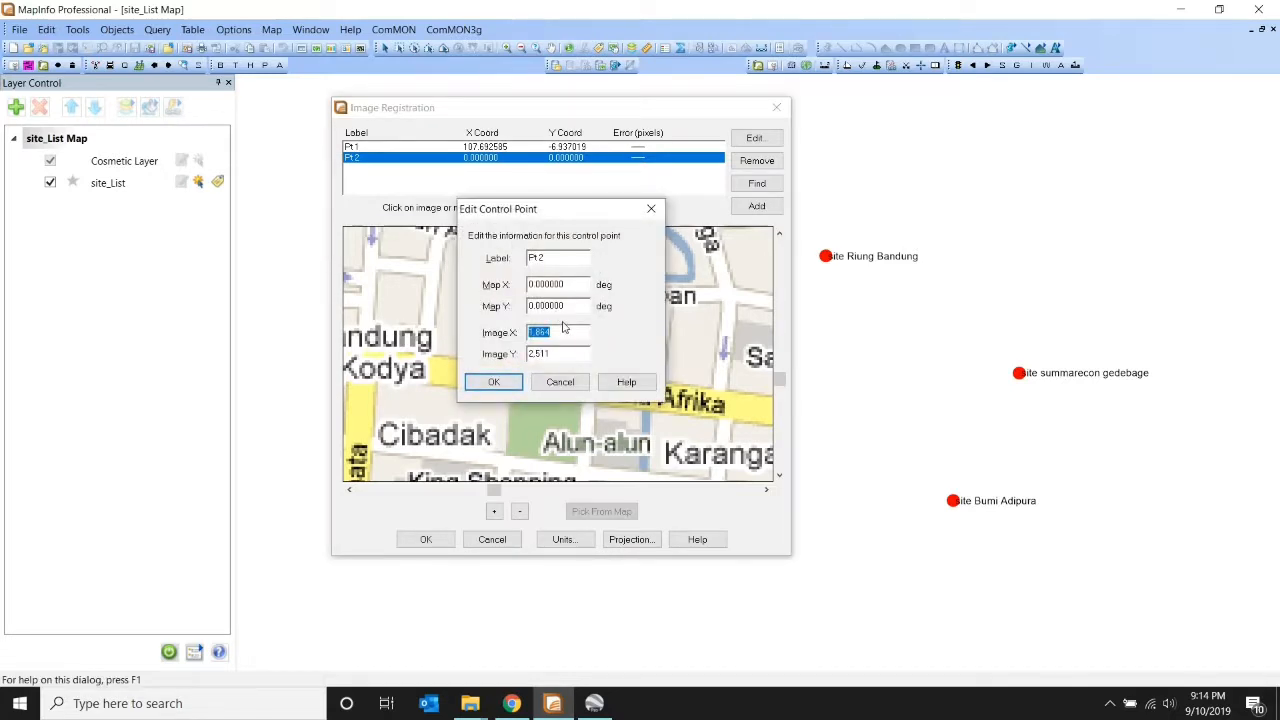
- Copy the longitude 107.606470 from placemark pt02's properties in Google Earth and enter it as the control point's Map X in MapInfo
click(594, 703)
click(390, 605)
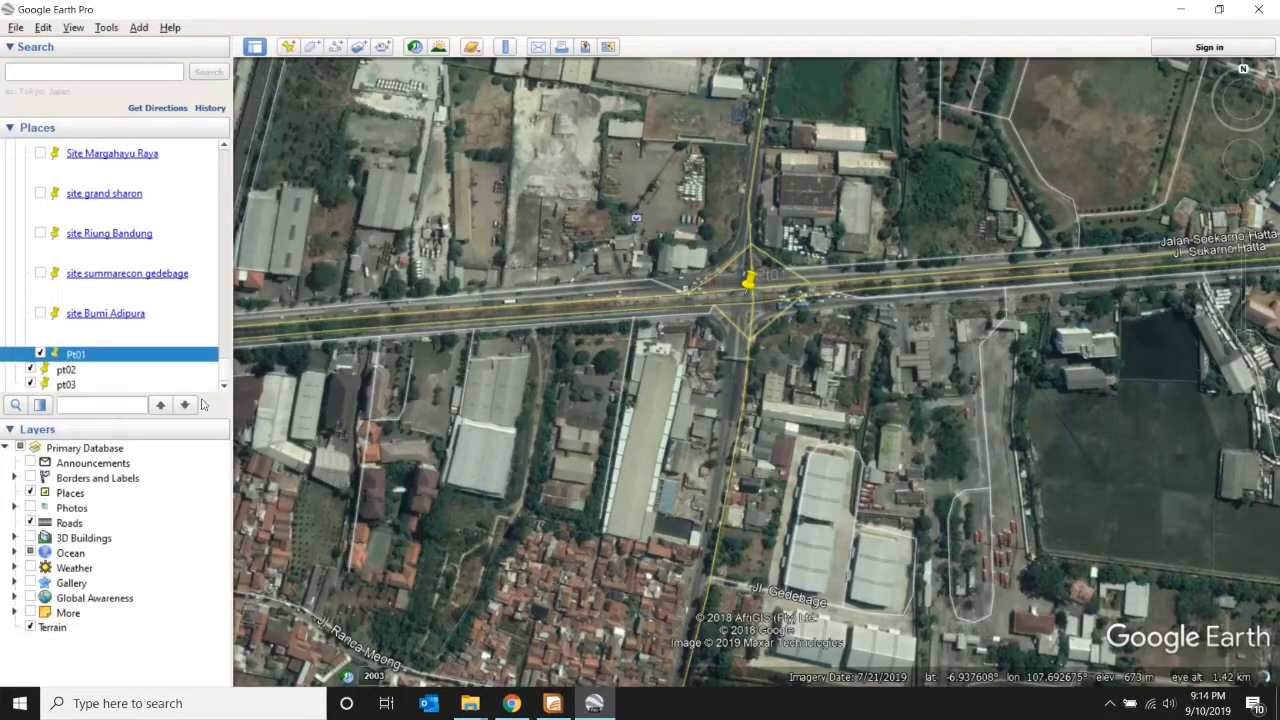
right_click(67, 372)
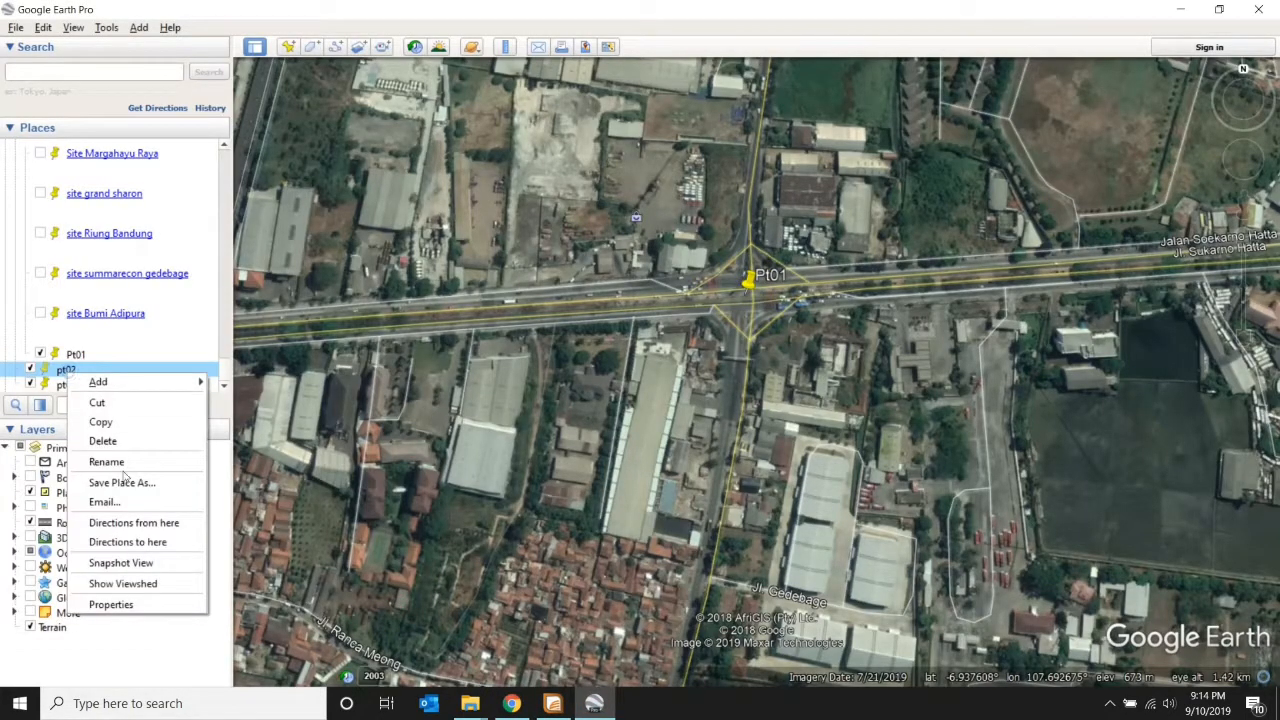
click(140, 604)
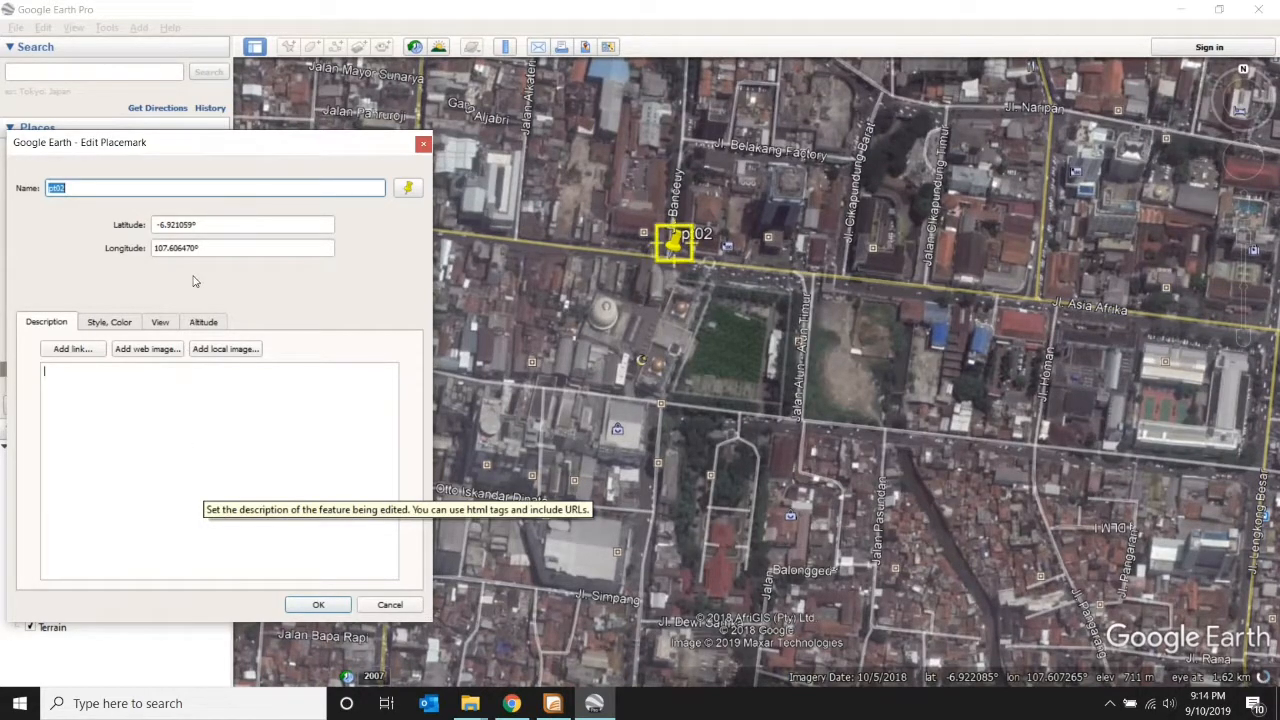
drag(196, 249, 156, 252)
key(ctrl+c)
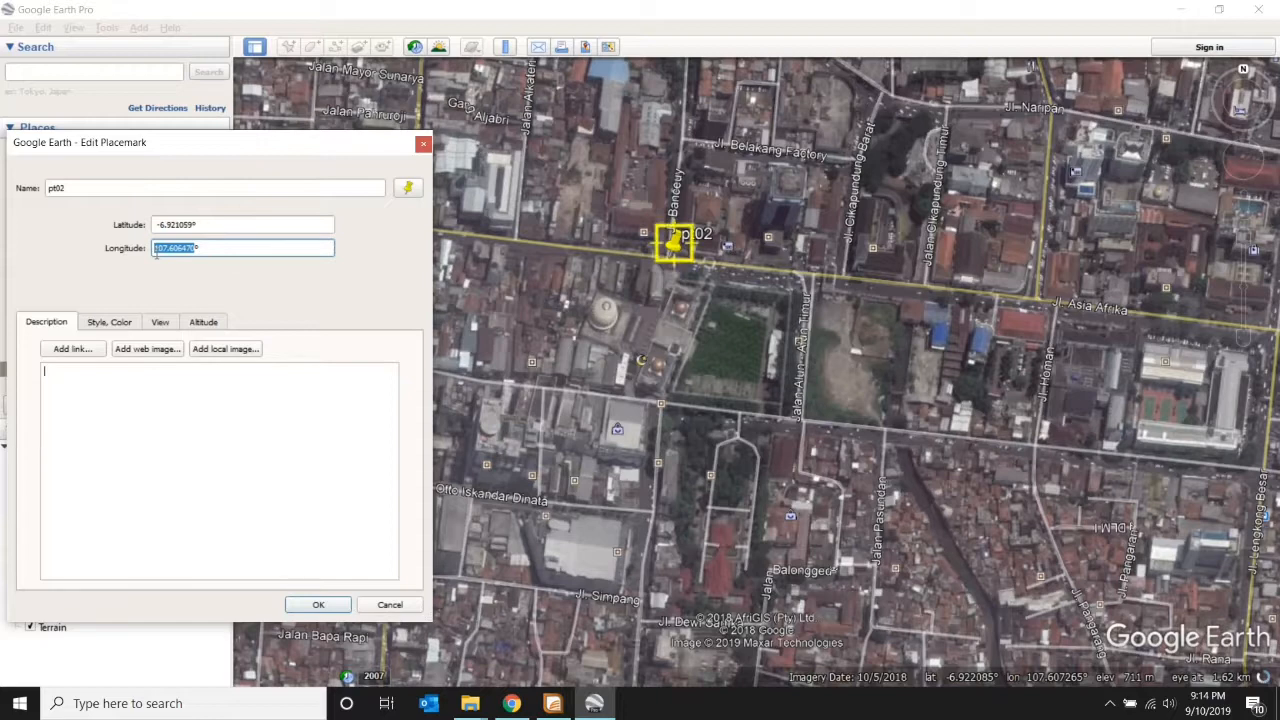
key(alt+Tab)
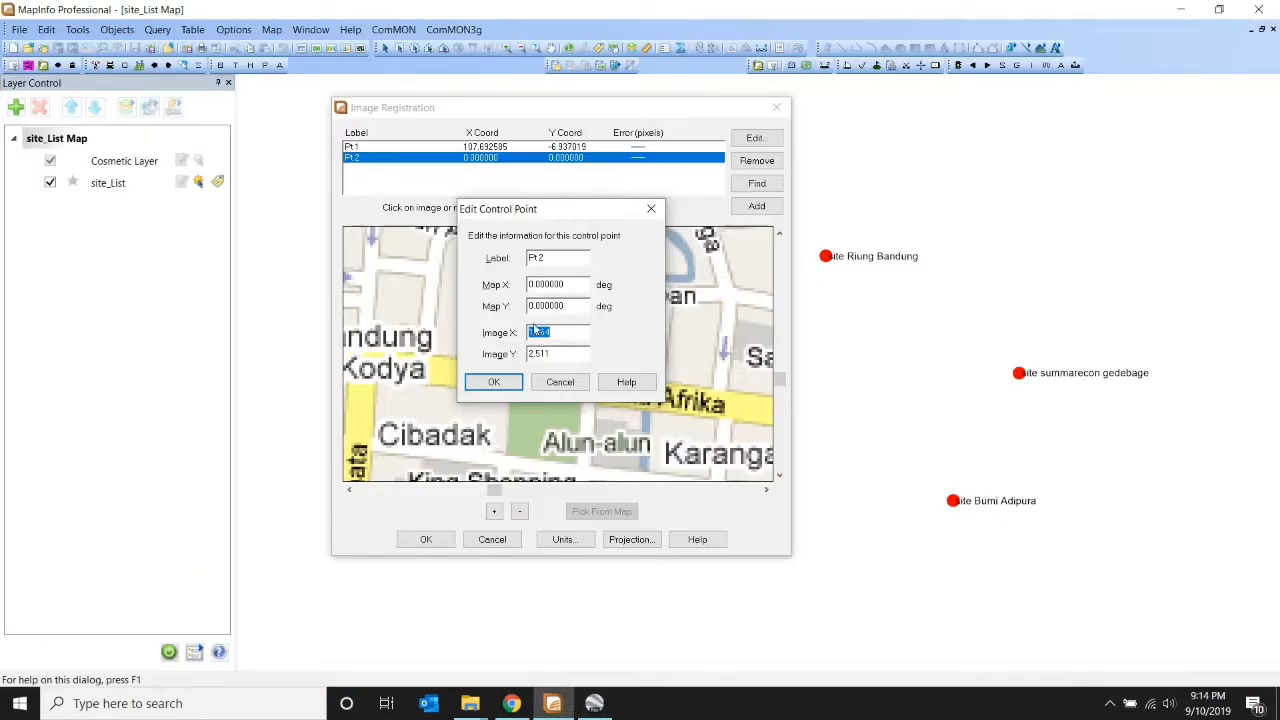
drag(565, 287, 528, 287)
key(ctrl+v)
key(alt+Tab)
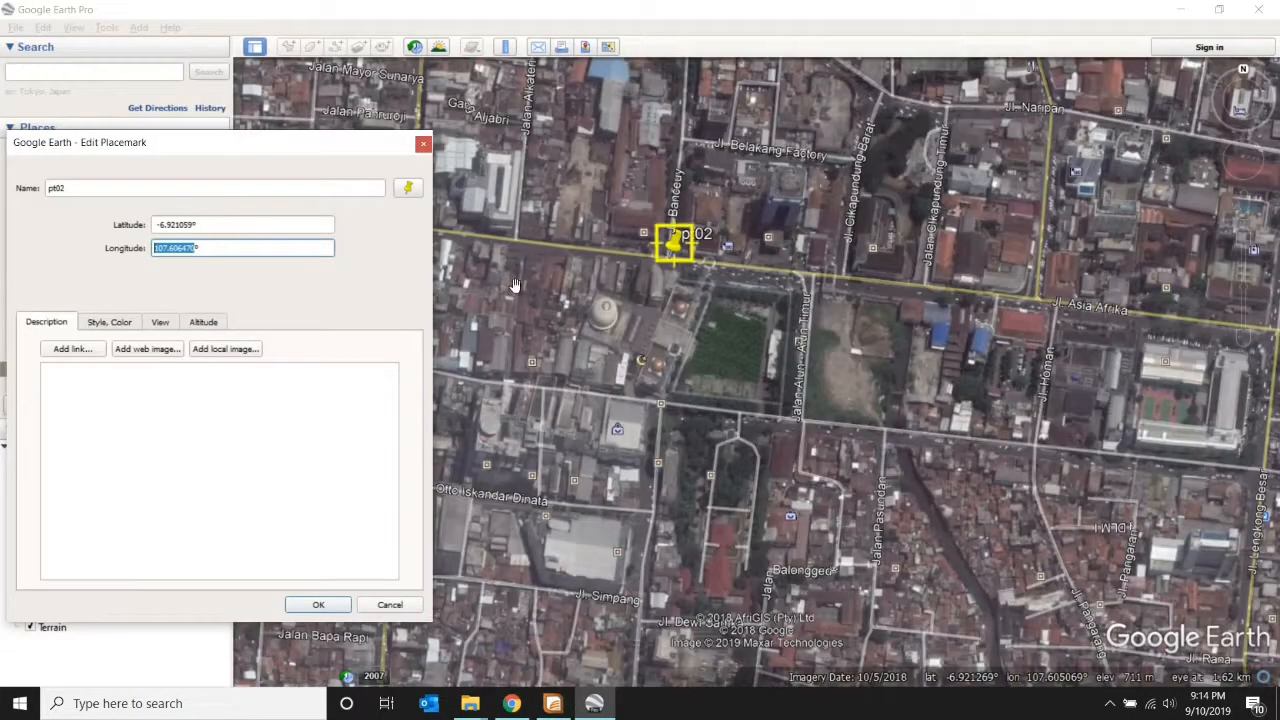
- Copy pt02's latitude -6.921059 from Google Earth into the control point's Map Y in MapInfo and confirm the control point
drag(195, 226, 153, 228)
key(ctrl+c)
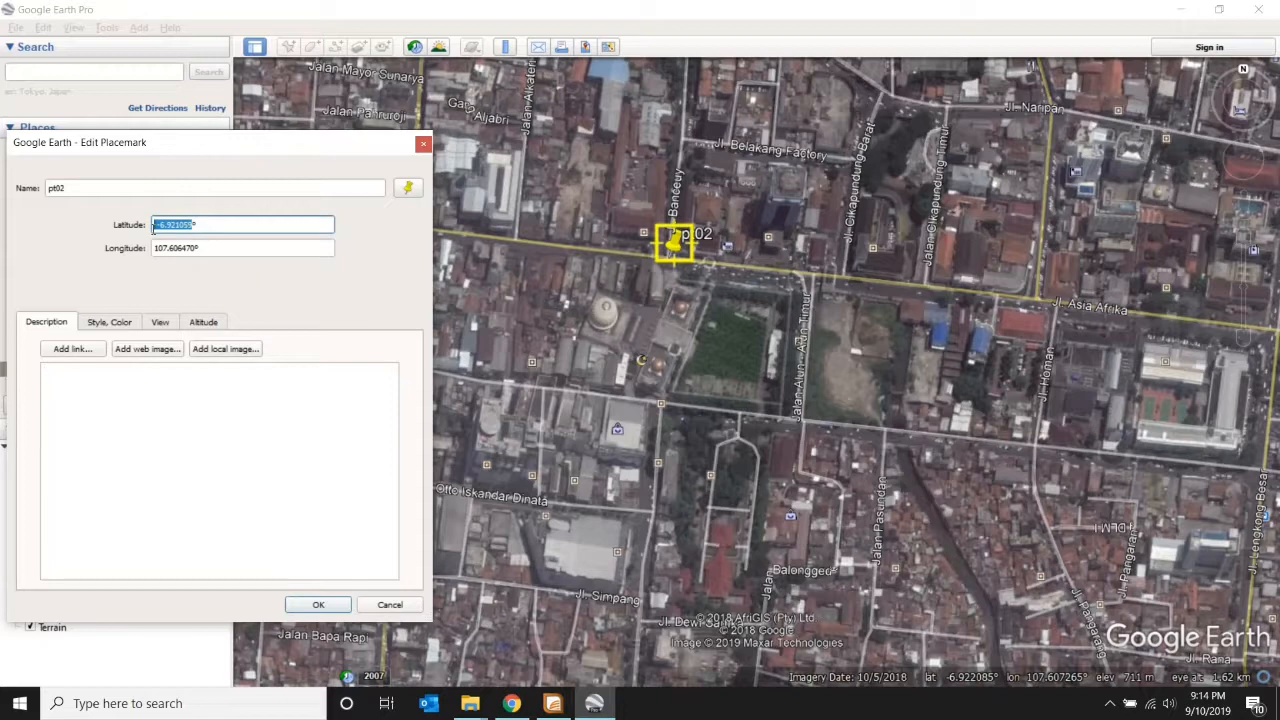
key(alt+Tab)
double_click(570, 307)
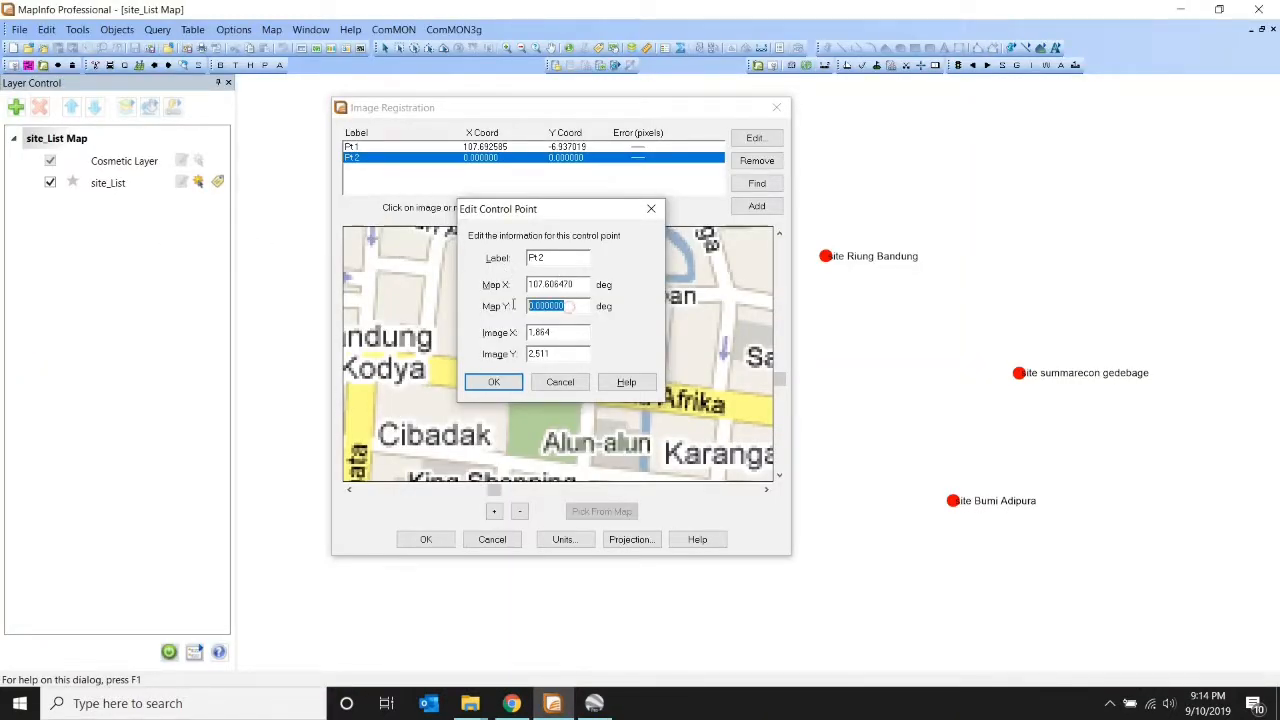
key(ctrl+v)
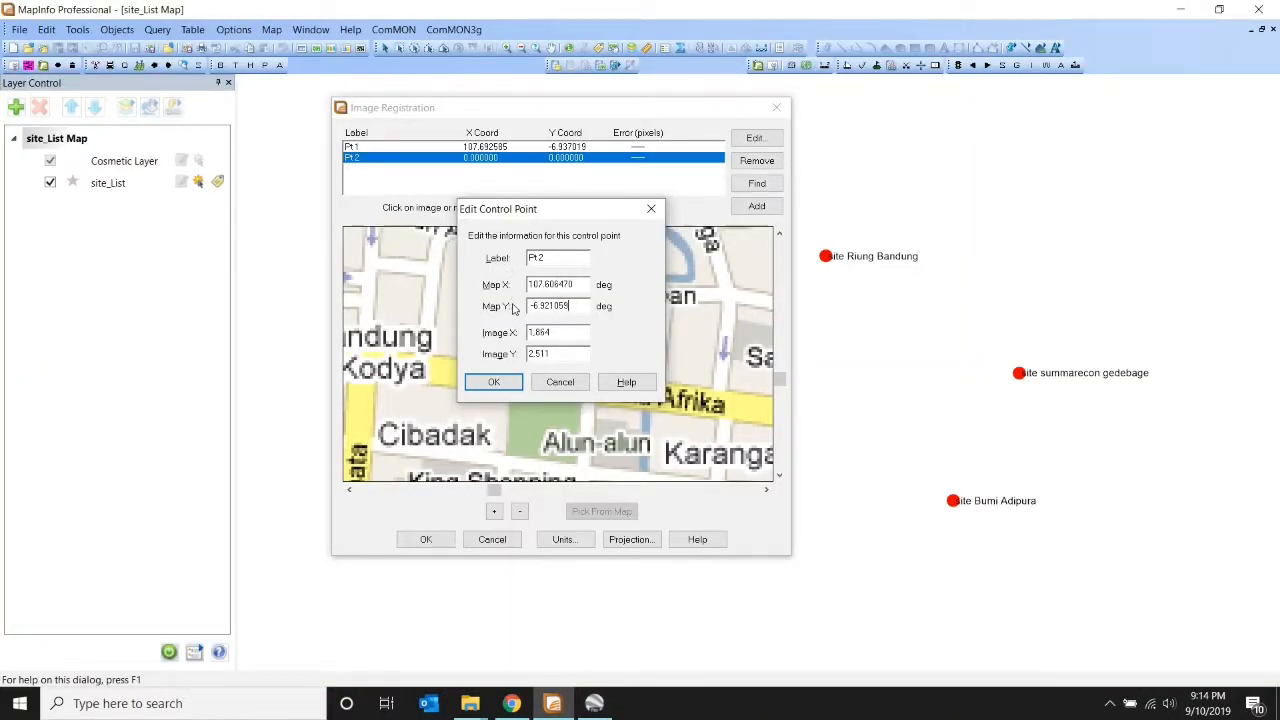
click(493, 381)
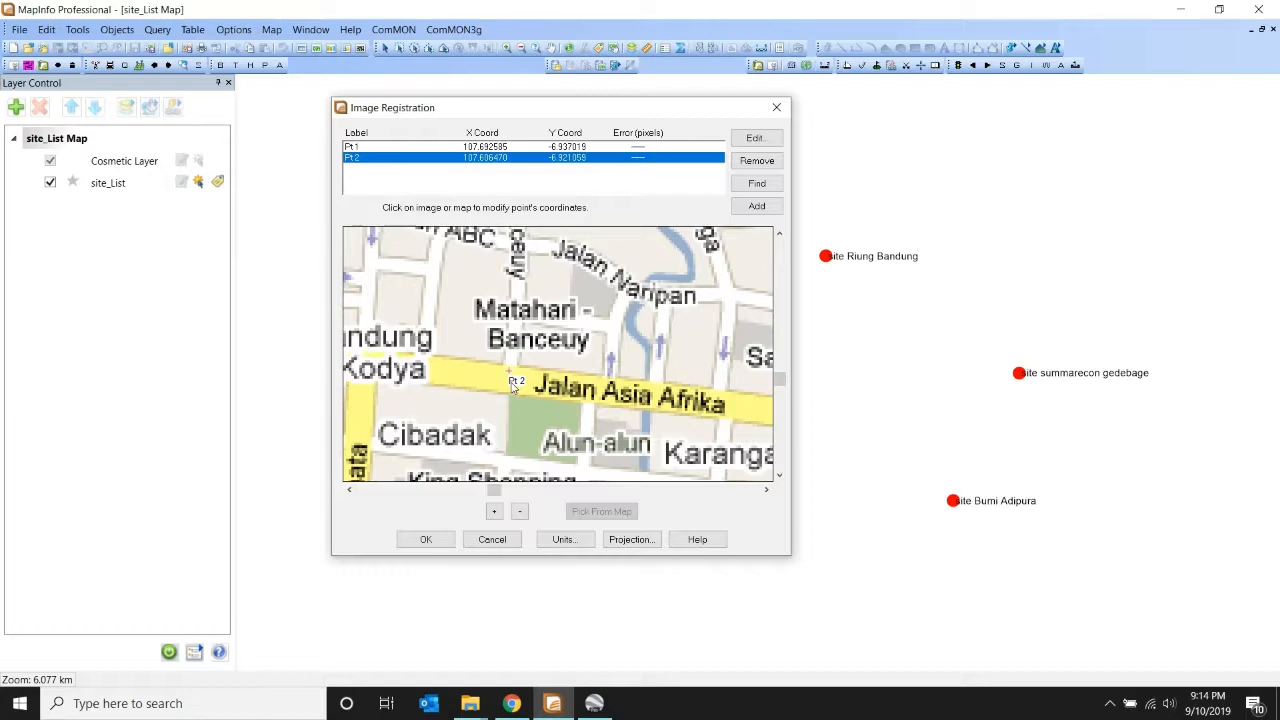
- Close pt02's properties in Google Earth, open placemark pt03's properties to examine its location, and return to MapInfo
key(alt+Tab)
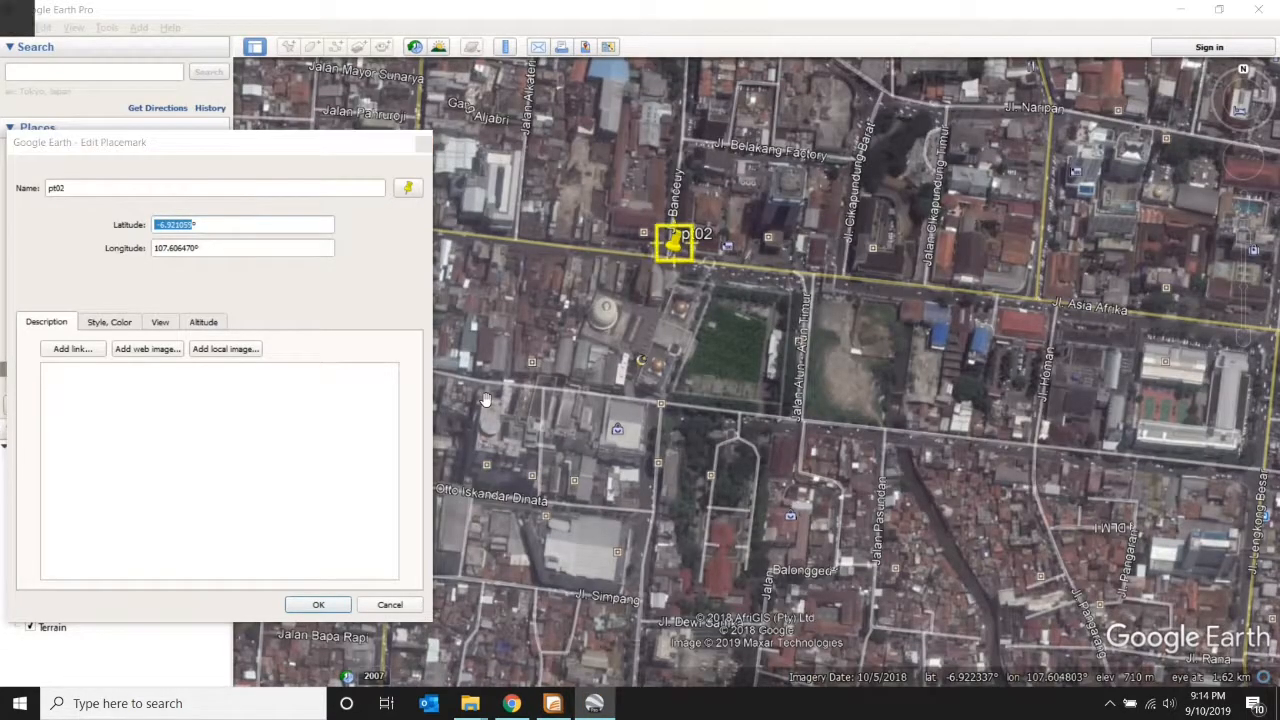
key(alt+Tab)
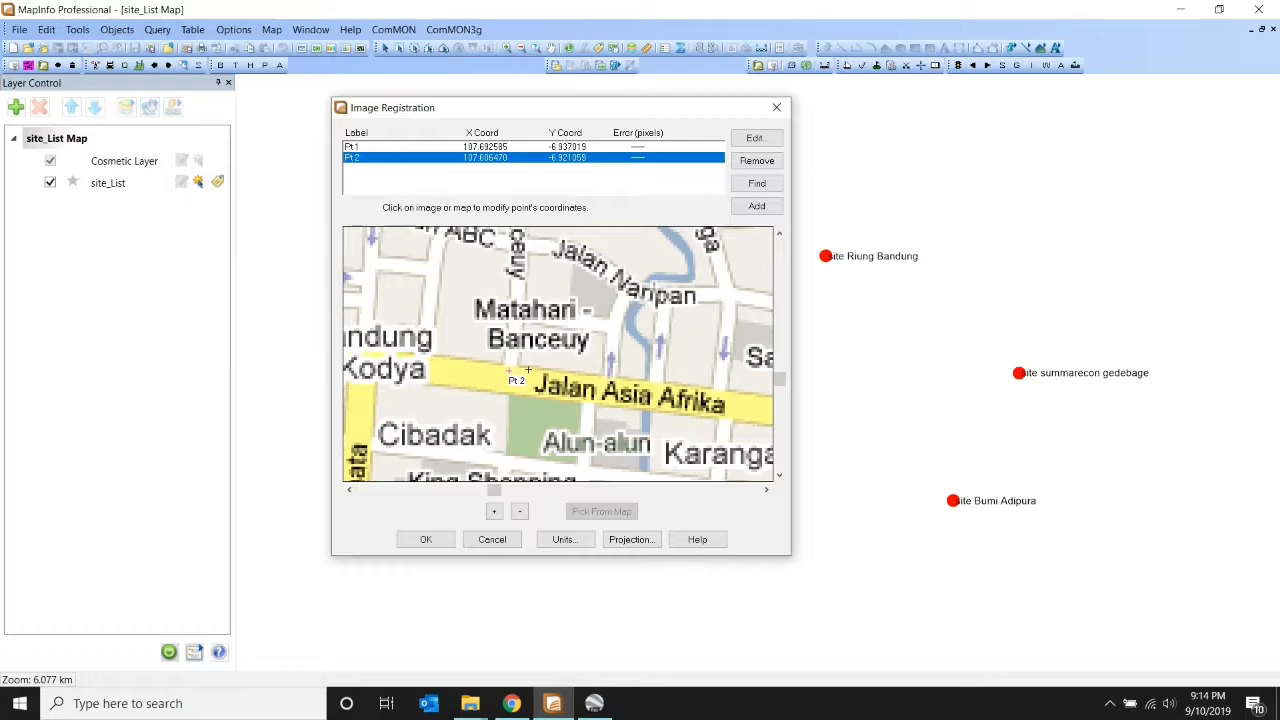
key(alt+Tab)
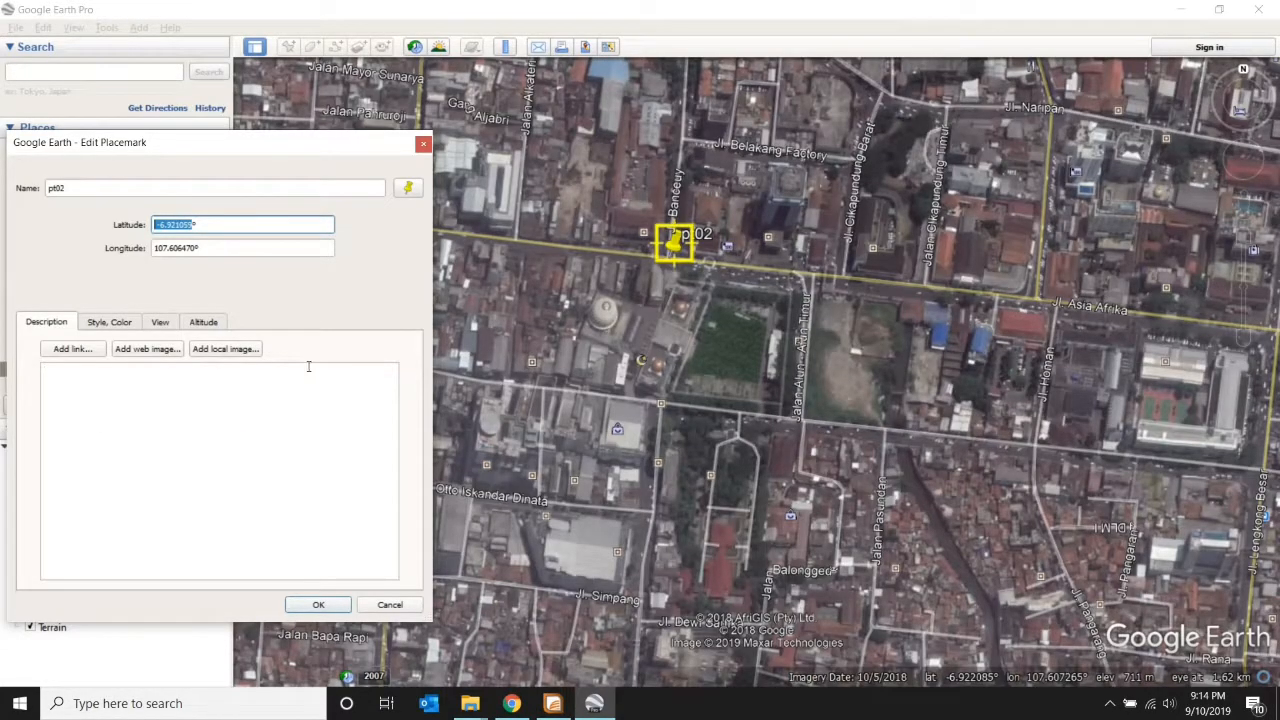
click(423, 143)
click(90, 386)
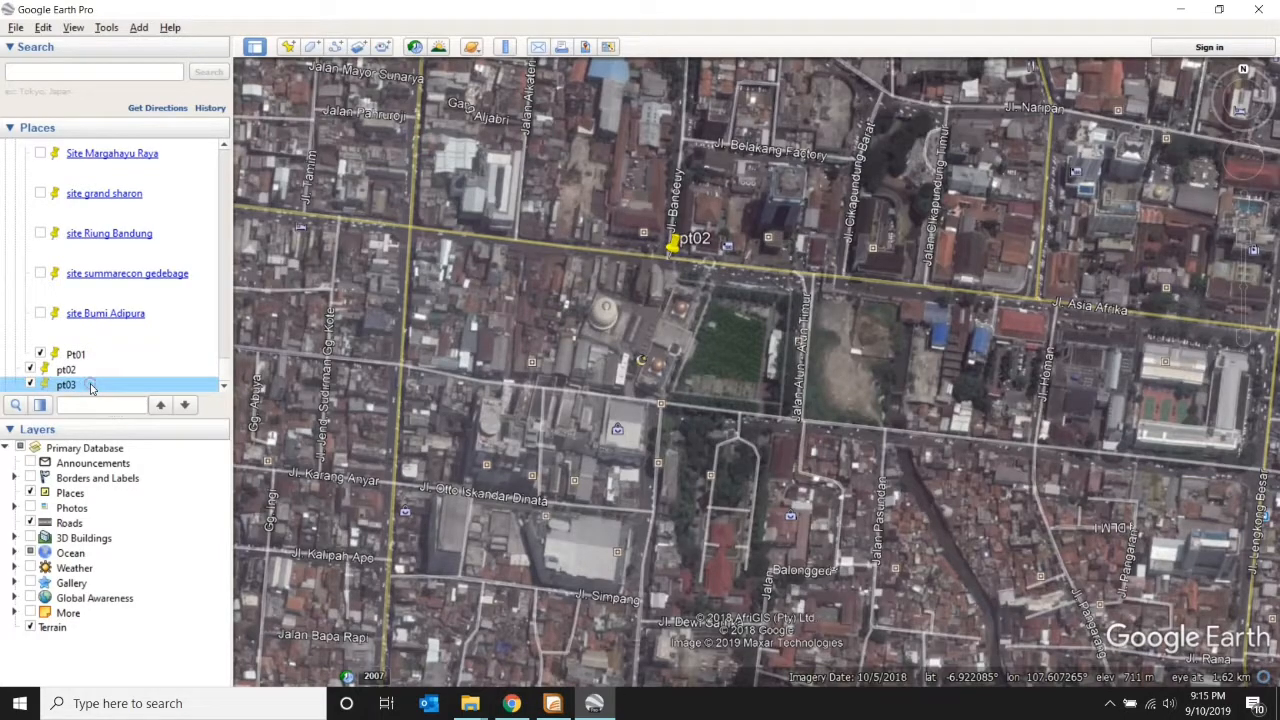
right_click(90, 386)
click(140, 611)
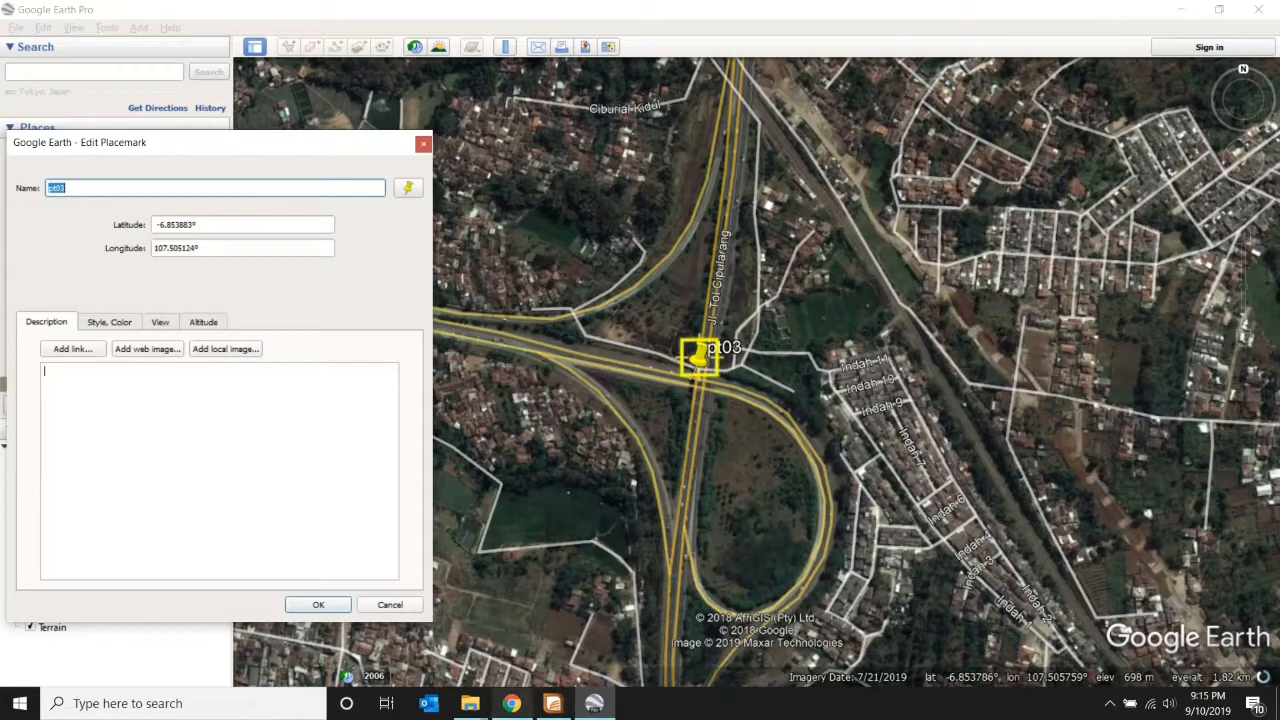
click(552, 703)
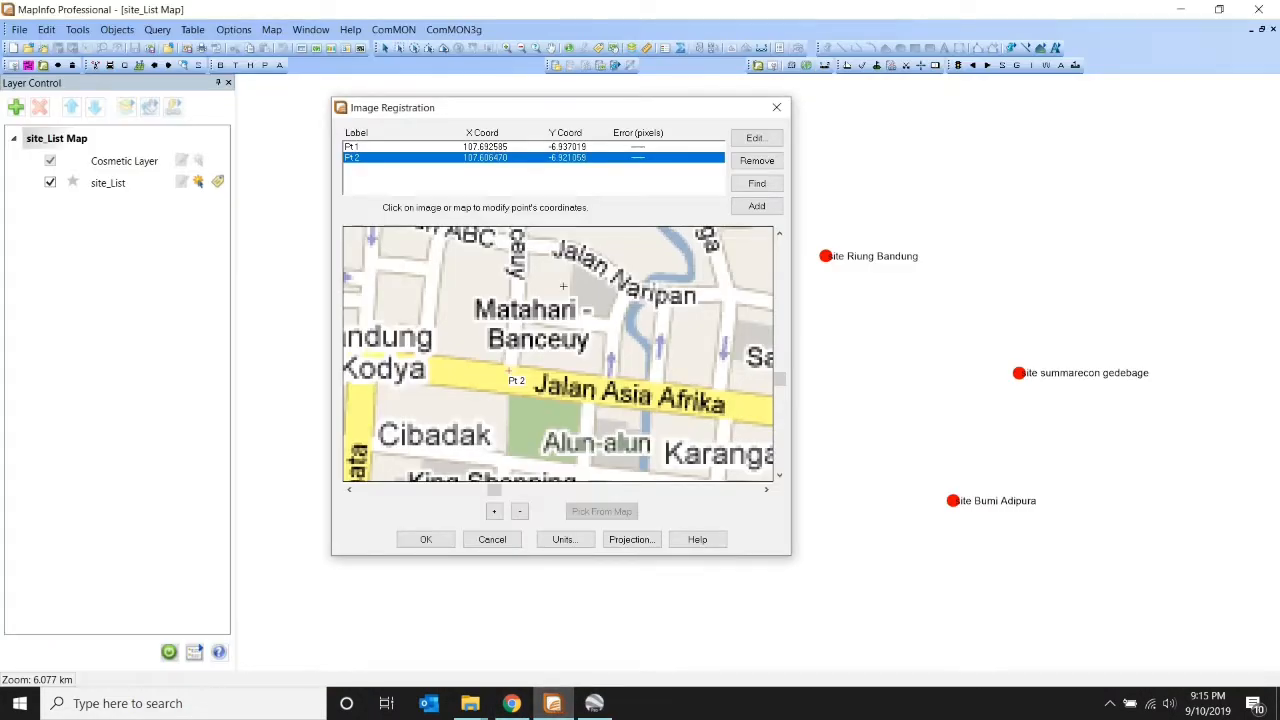
- Examine the western part of the raster map around Jalan Raya Cimahi for the location of placemark pt03
click(519, 511)
click(519, 511)
click(519, 511)
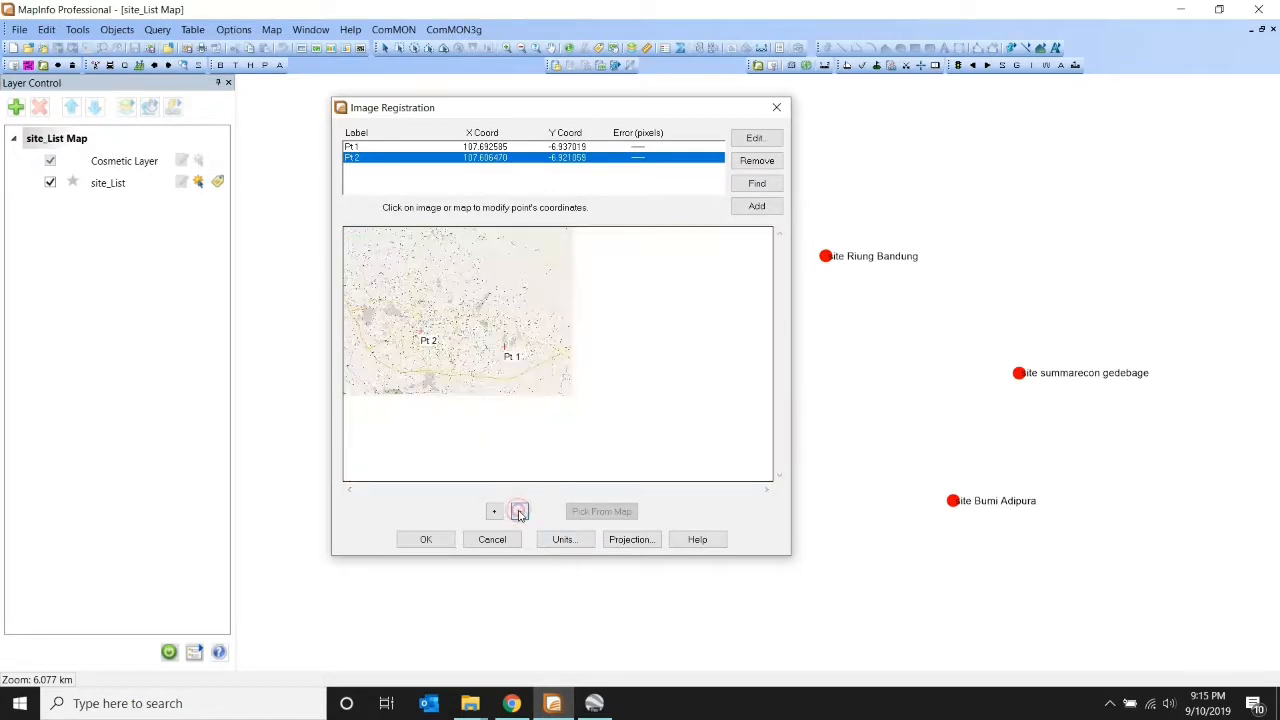
click(493, 511)
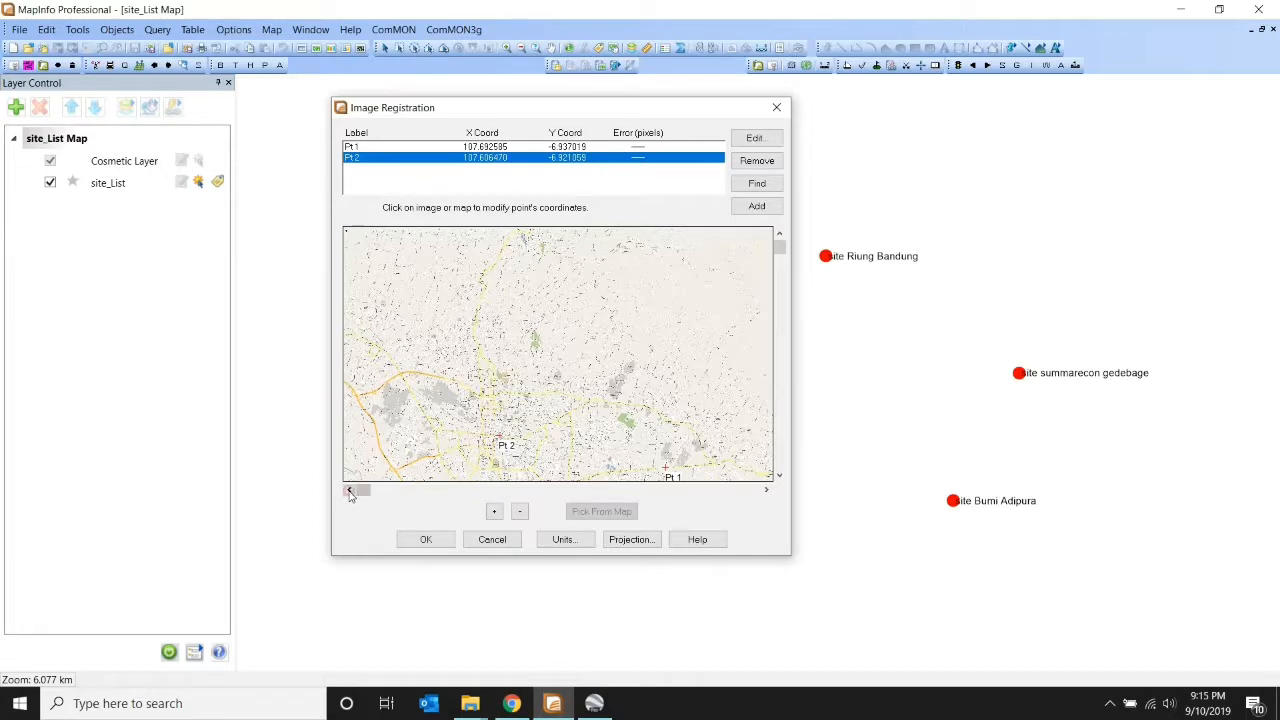
click(493, 511)
click(493, 511)
click(493, 511)
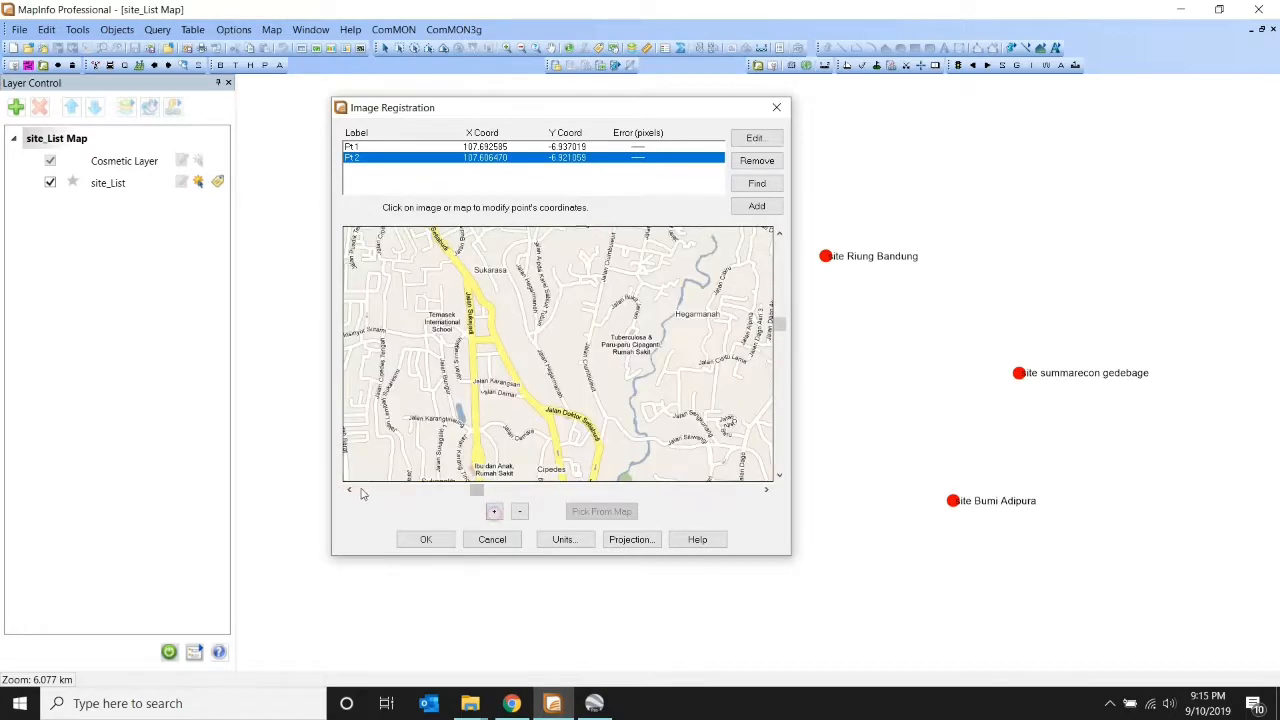
click(349, 490)
drag(349, 490, 348, 491)
click(348, 491)
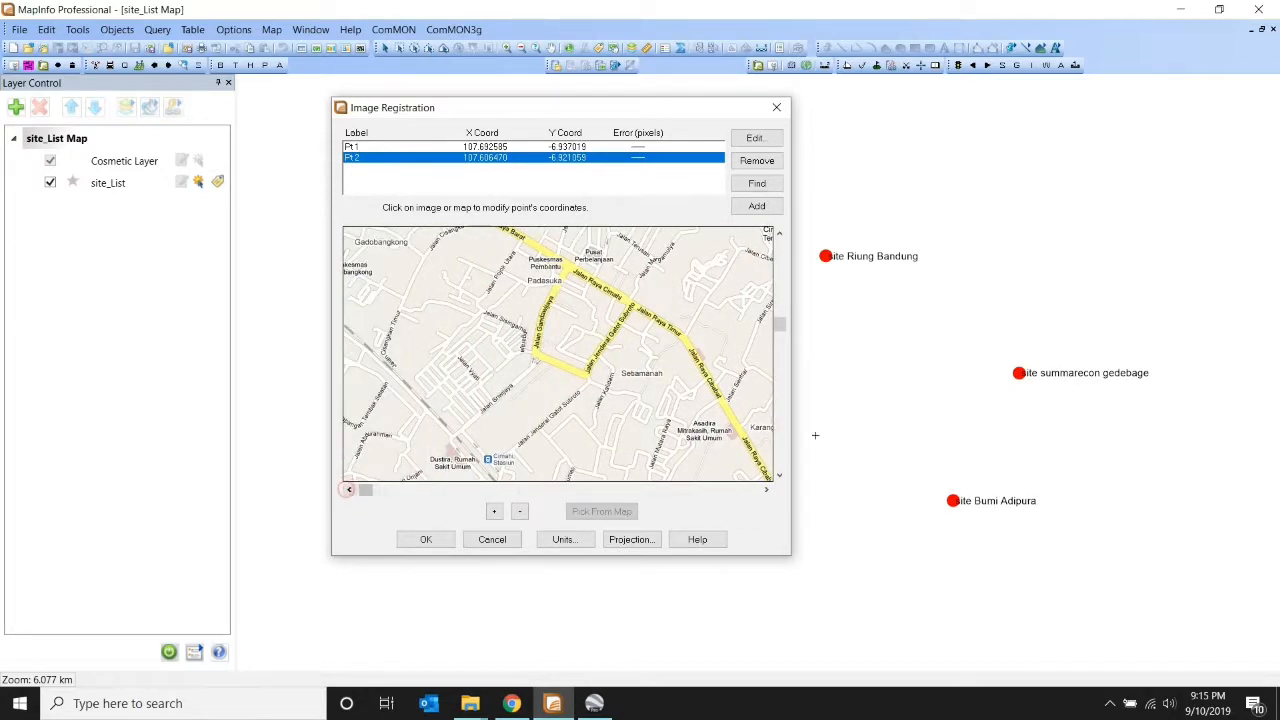
drag(779, 234, 779, 234)
- Examine the raster map around the toll road interchange west of the city for the location of pt03
click(519, 511)
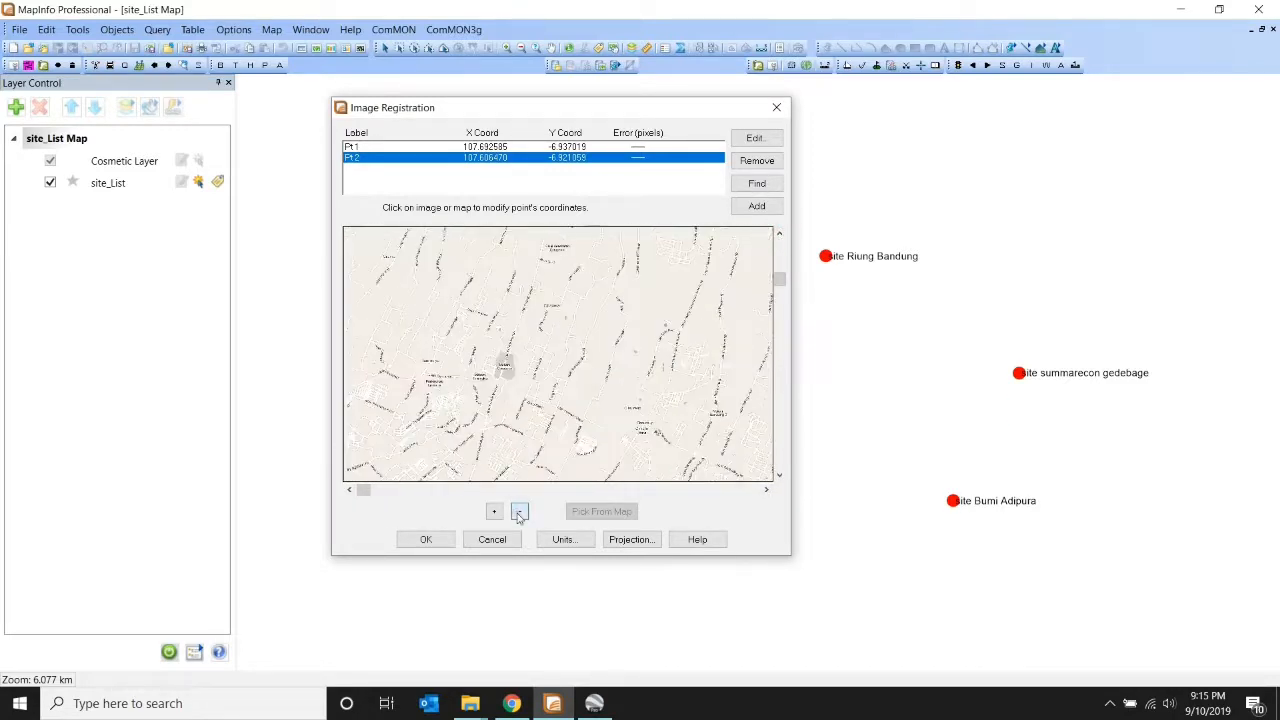
click(519, 511)
click(519, 511)
click(519, 511)
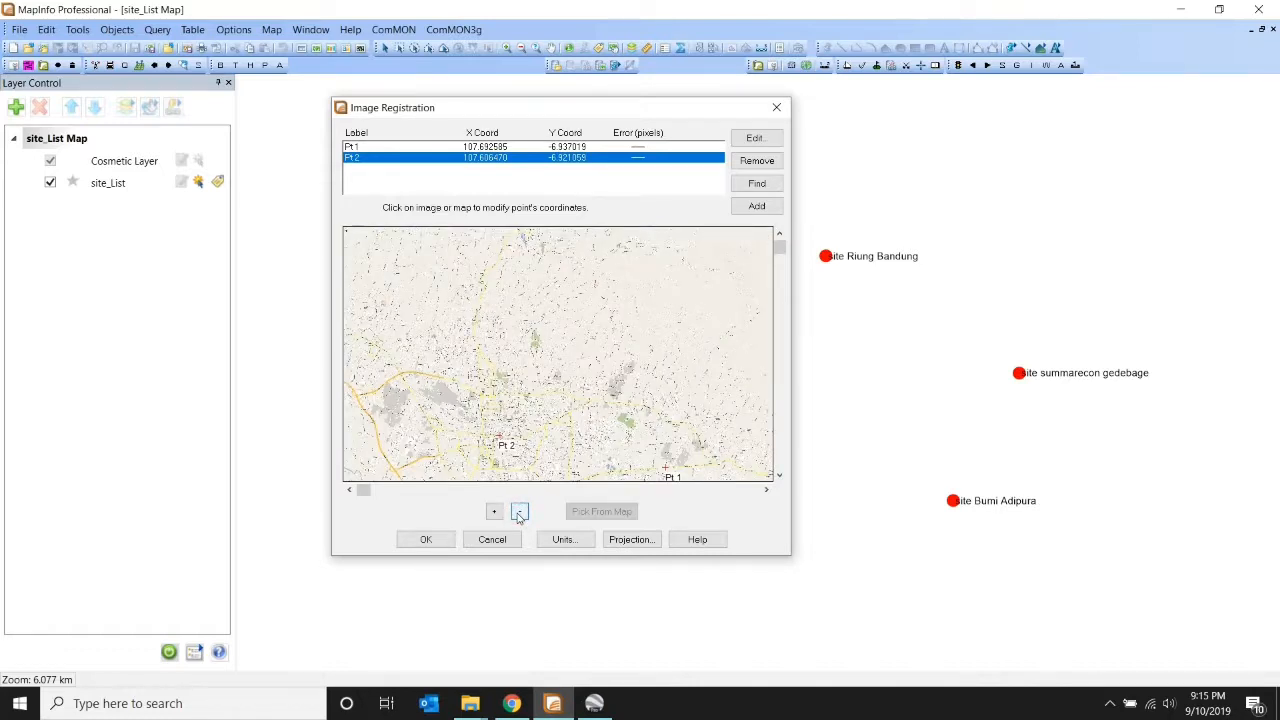
click(780, 477)
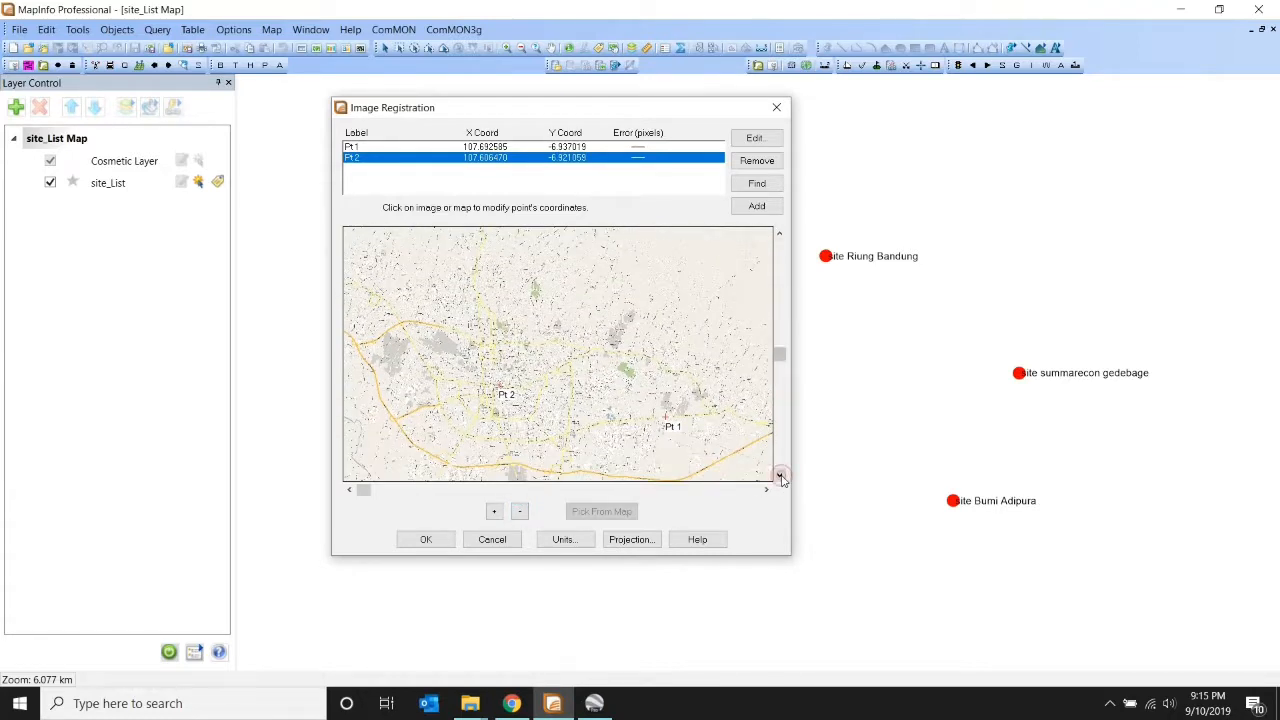
click(349, 490)
click(494, 511)
click(494, 511)
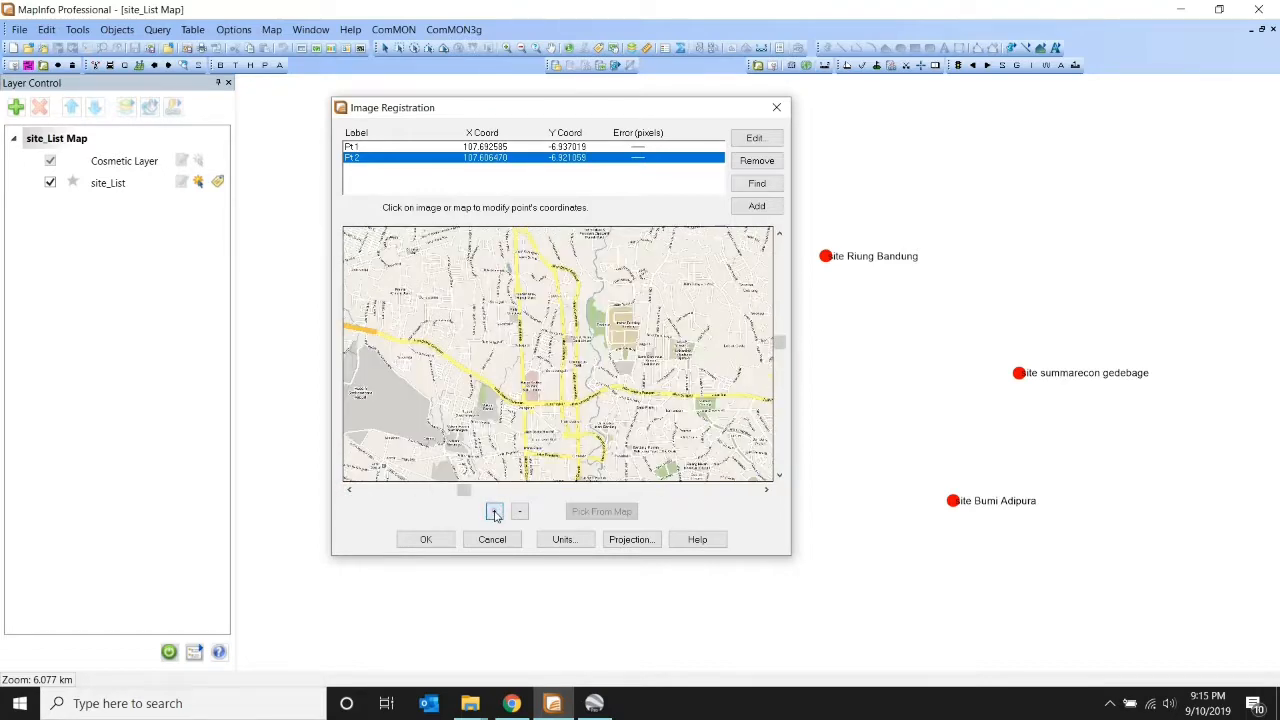
click(349, 490)
drag(350, 493, 350, 493)
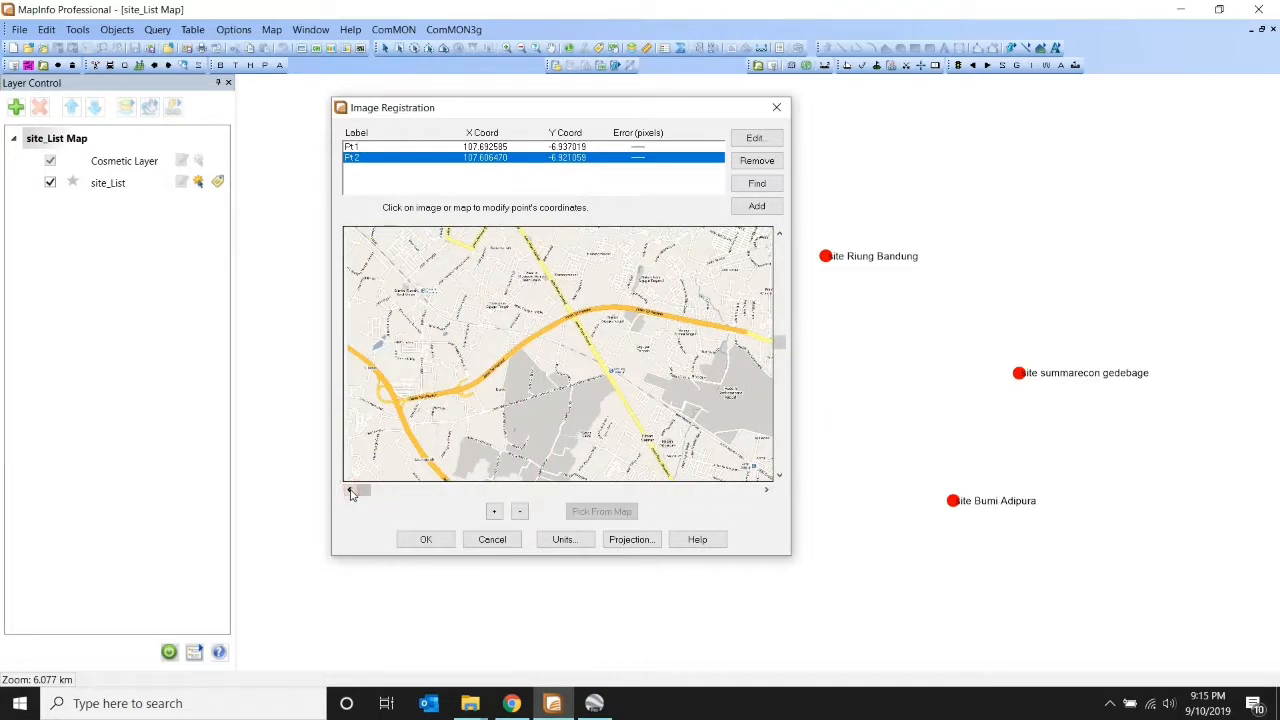
click(778, 233)
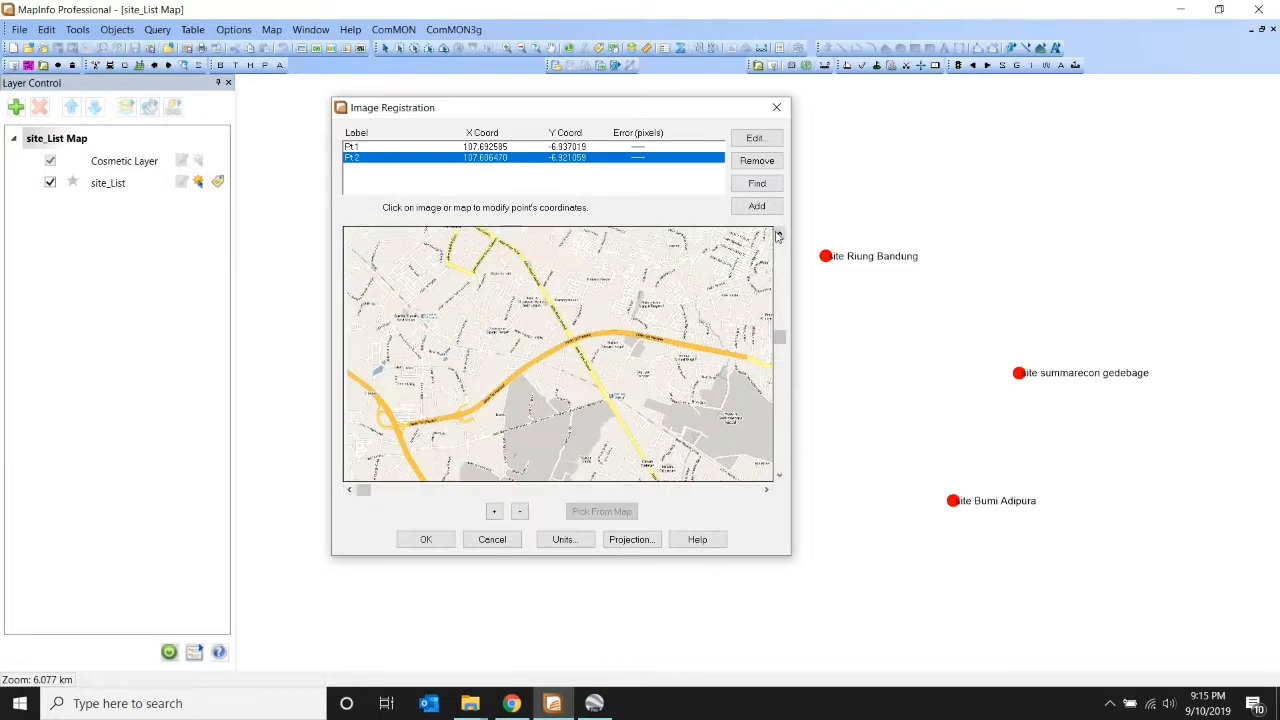
click(778, 233)
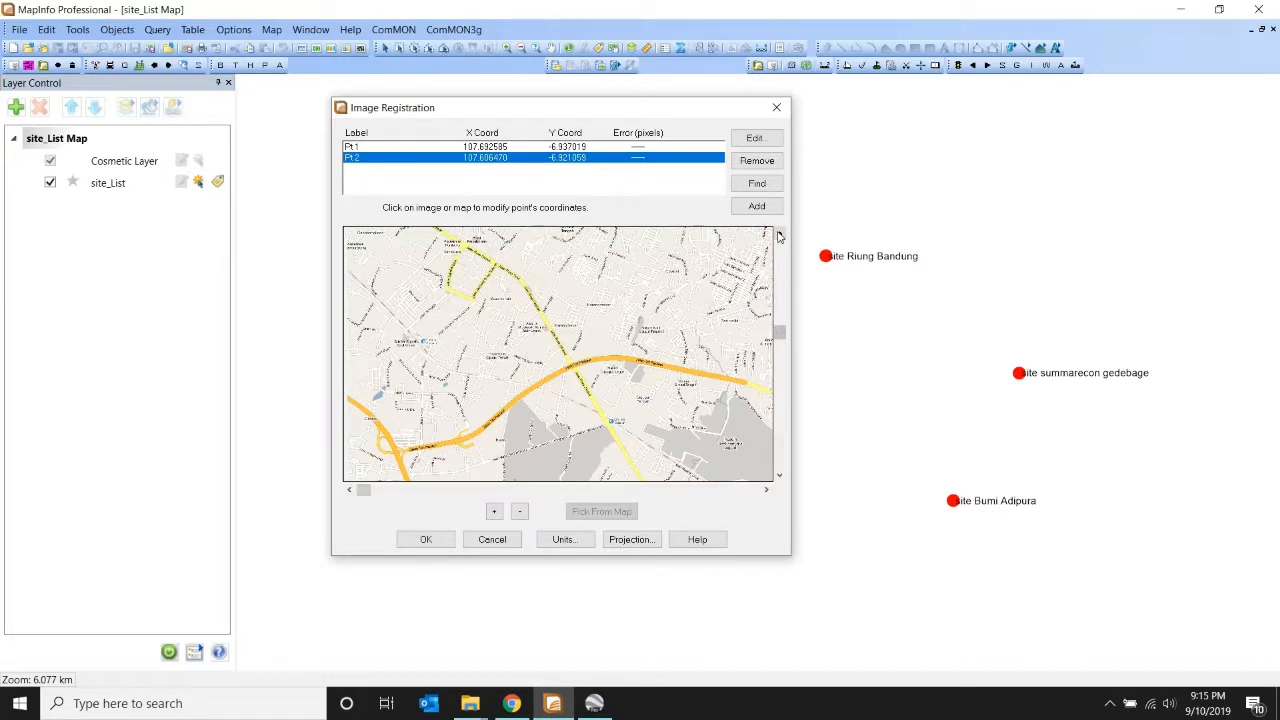
- Examine the raster along Jalan Raya Lembang and Jalan Doktor Setiabudi toward Isola for a junction suitable as the third control point
click(594, 703)
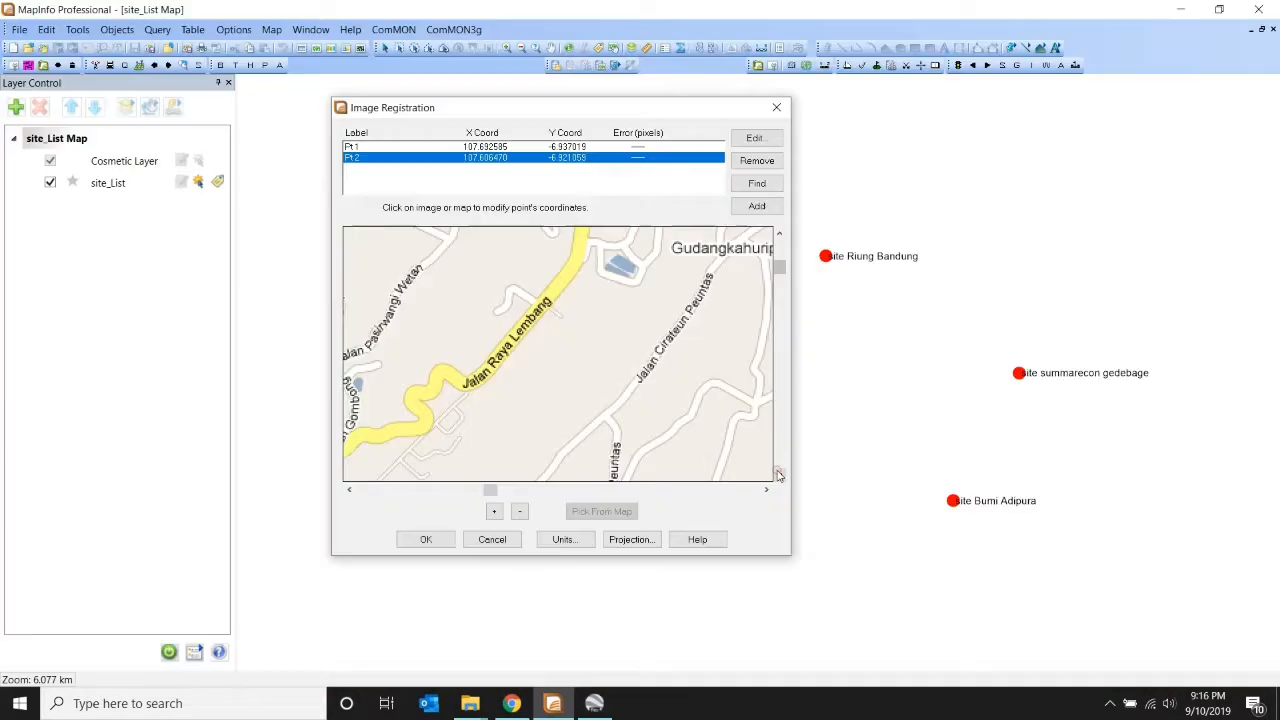
click(777, 471)
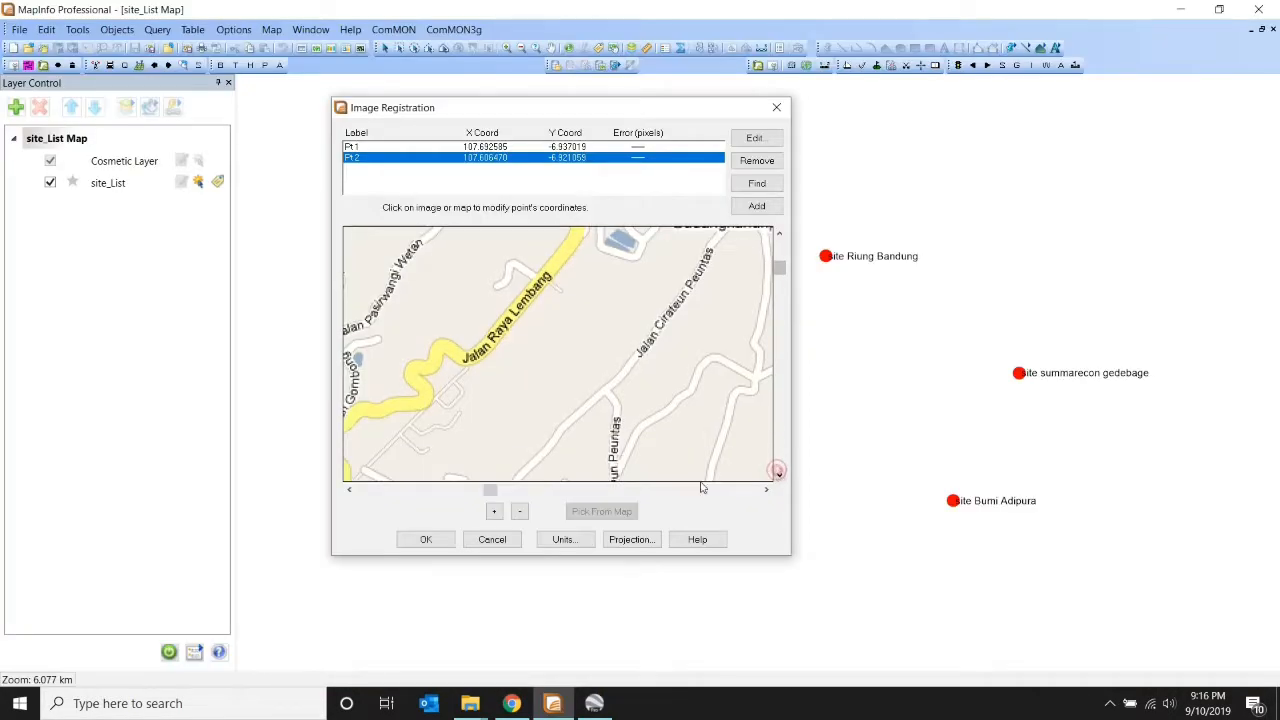
click(349, 490)
click(349, 490)
click(780, 476)
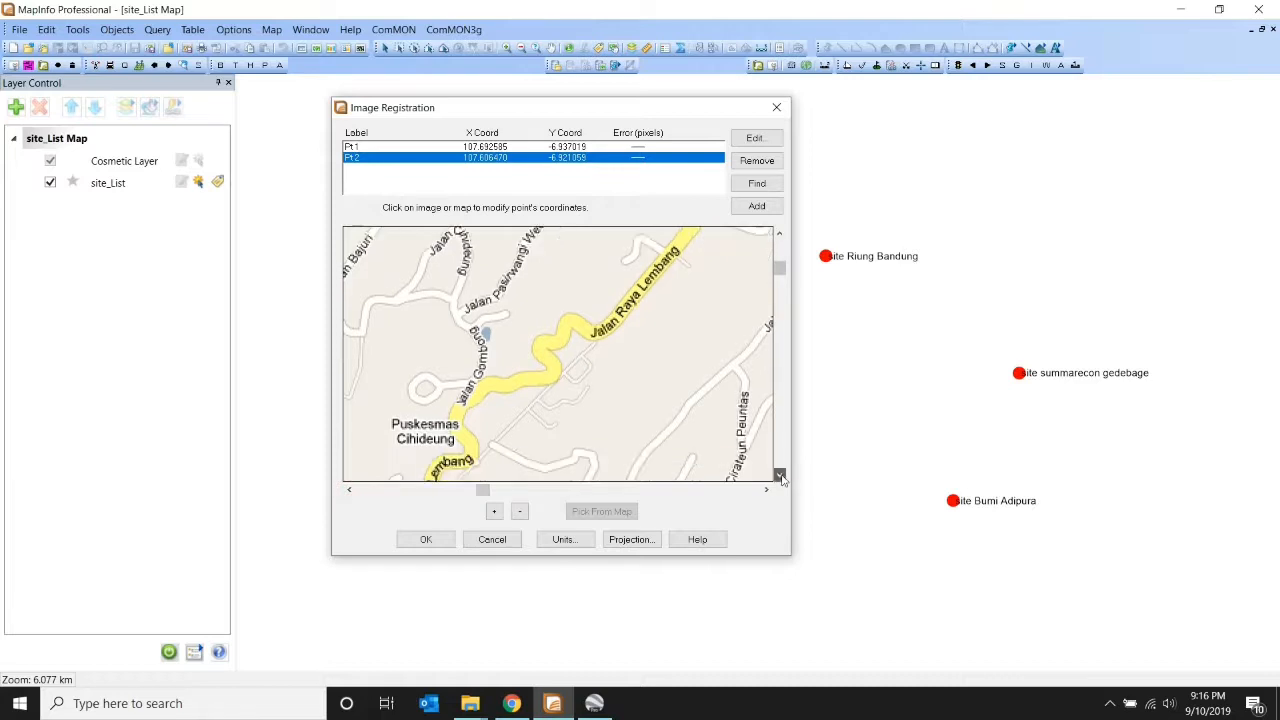
click(780, 476)
click(780, 476)
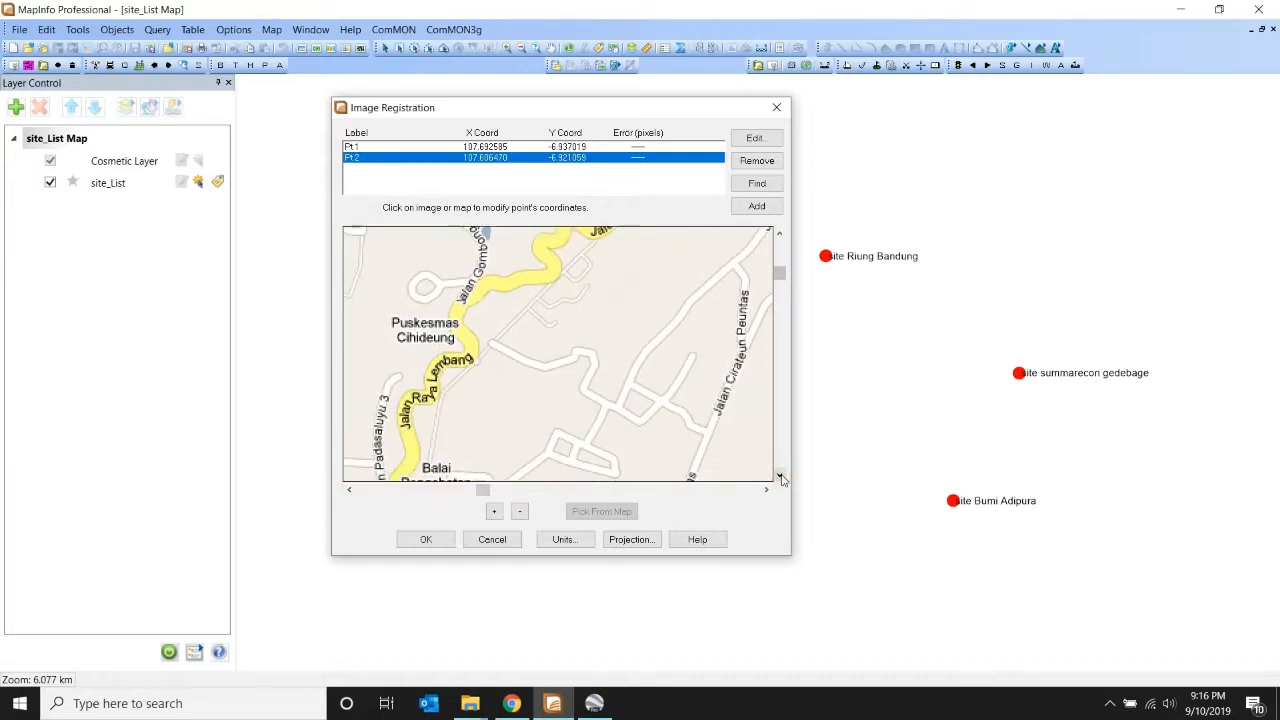
click(780, 476)
click(780, 476)
click(780, 476)
click(780, 476)
click(780, 476)
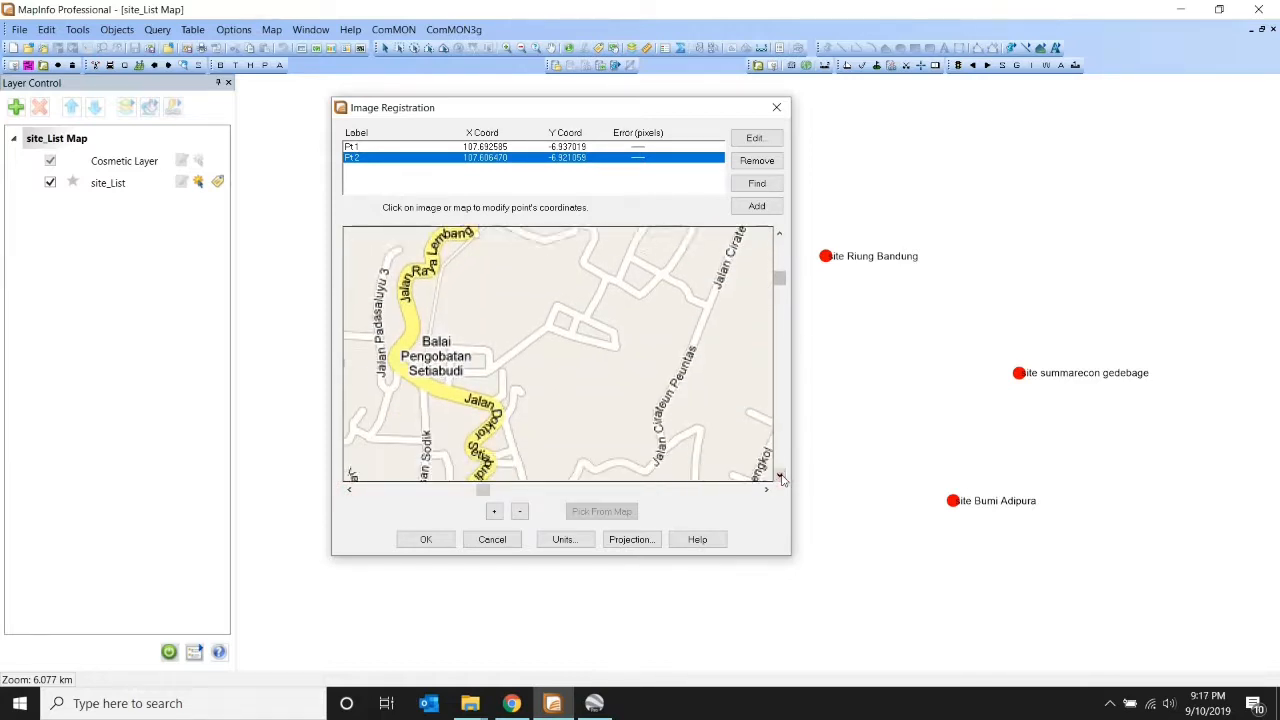
click(780, 476)
click(780, 476)
click(780, 476)
click(780, 476)
click(780, 476)
click(780, 476)
click(780, 476)
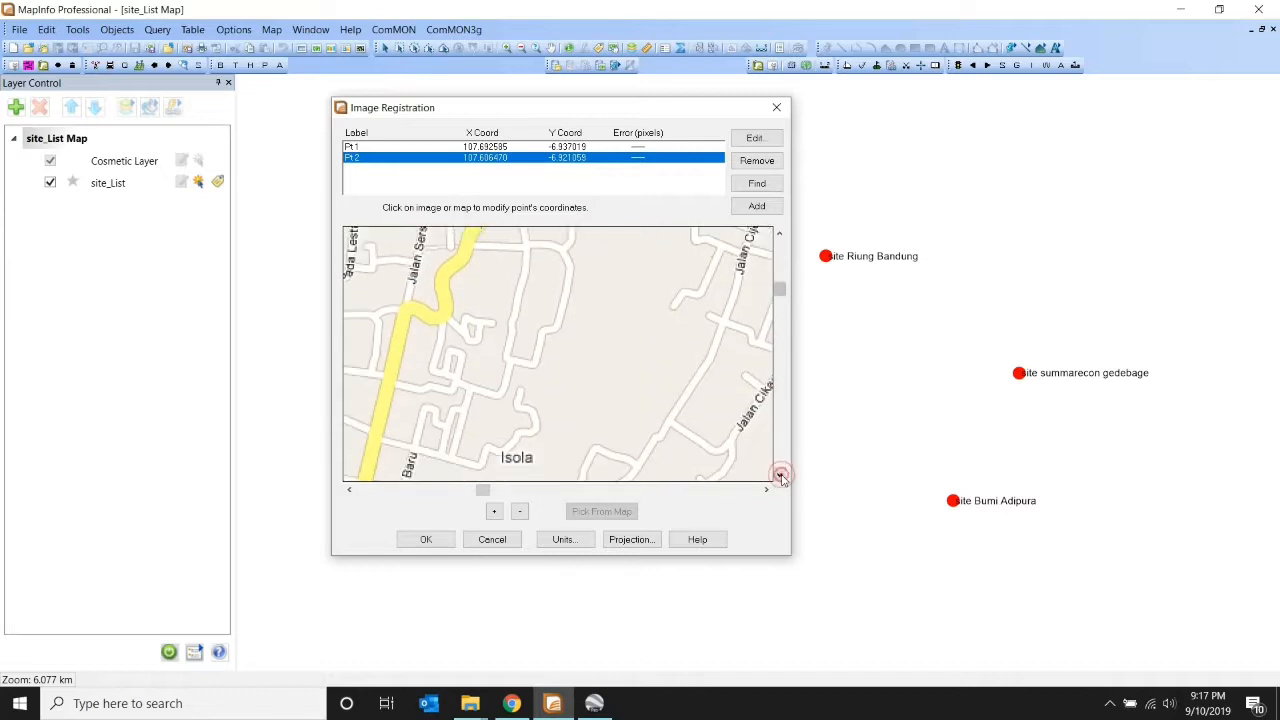
click(780, 476)
click(780, 476)
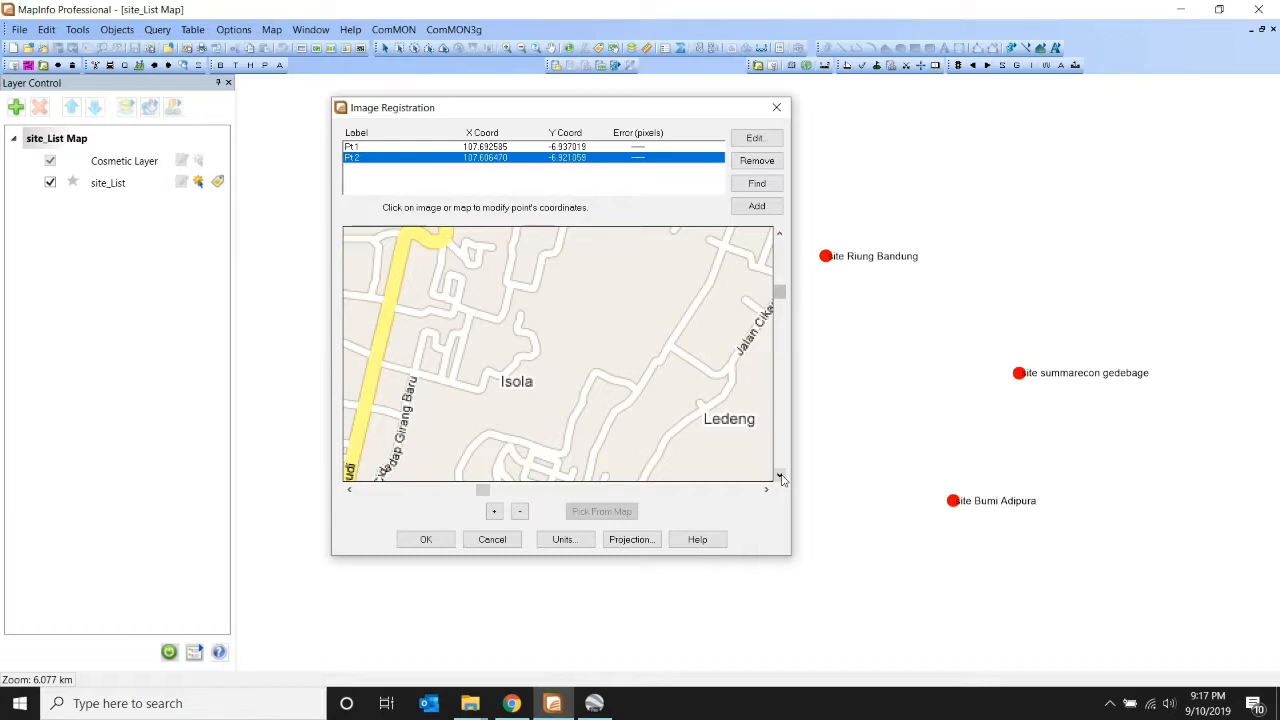
click(519, 512)
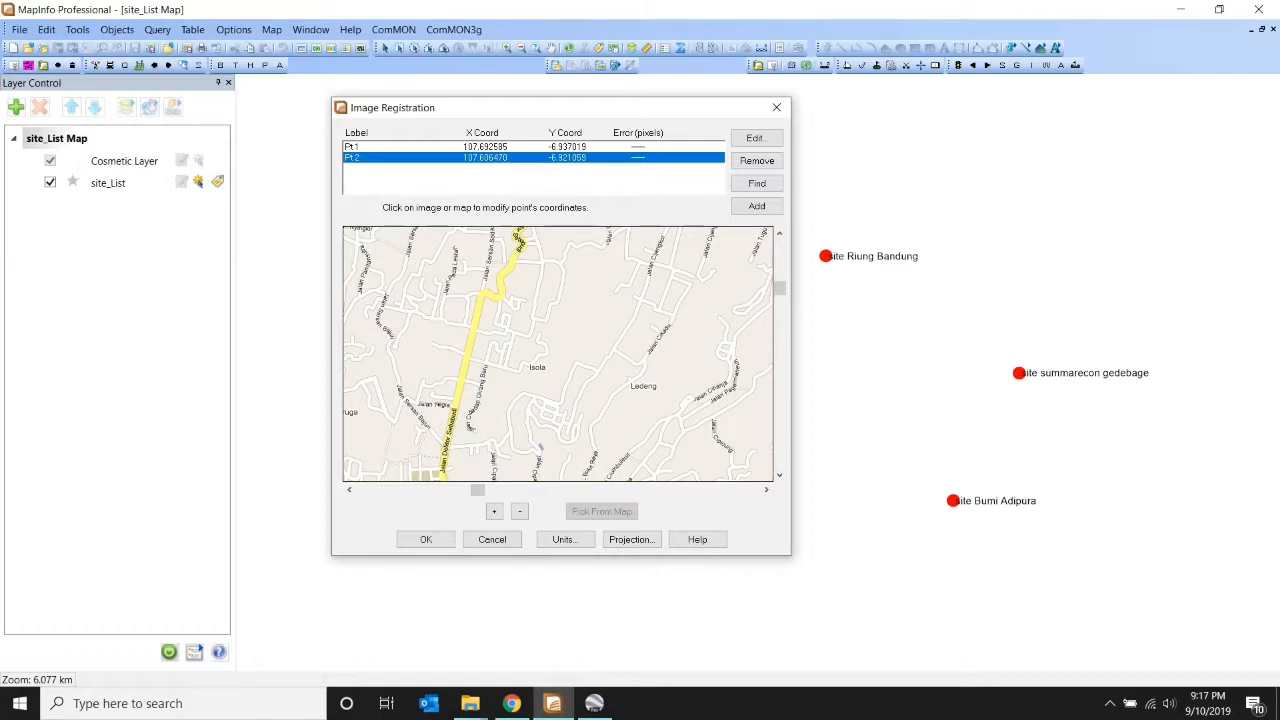
- Add the third control point on the raster at the junction of Jalan Doktor Setiabudi and Jalan Sersan Bajuri
click(445, 444)
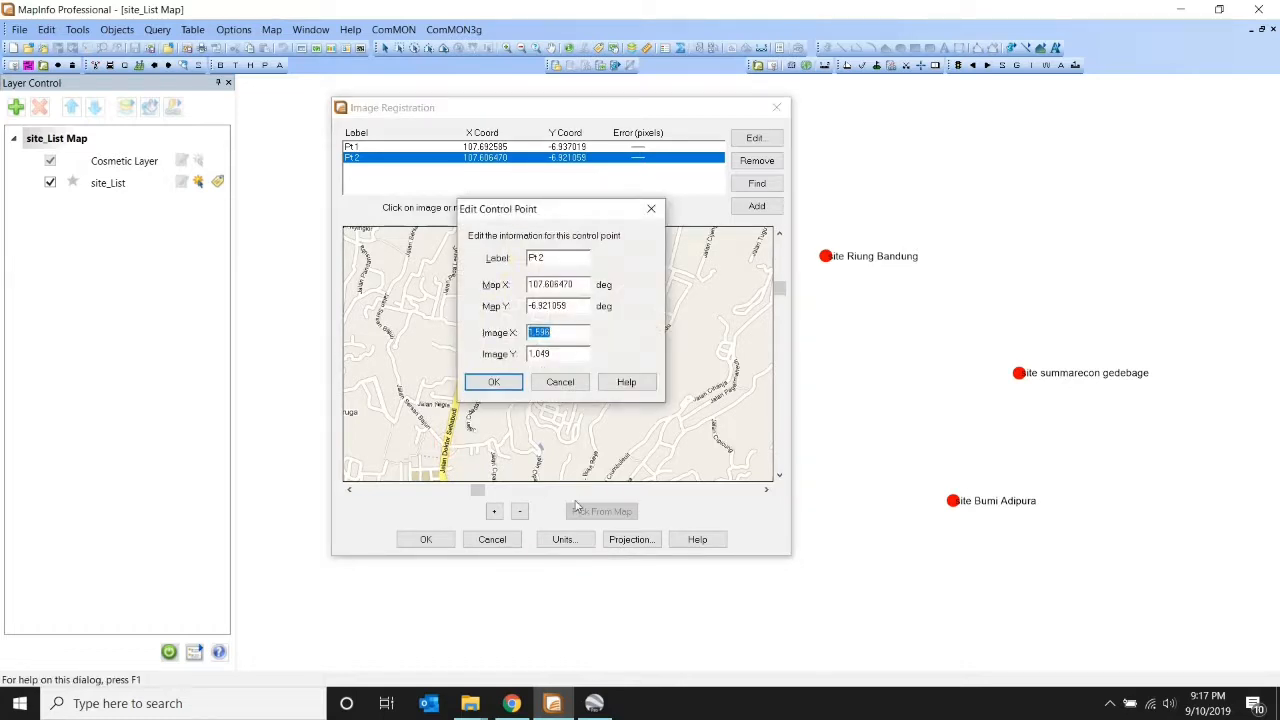
click(560, 382)
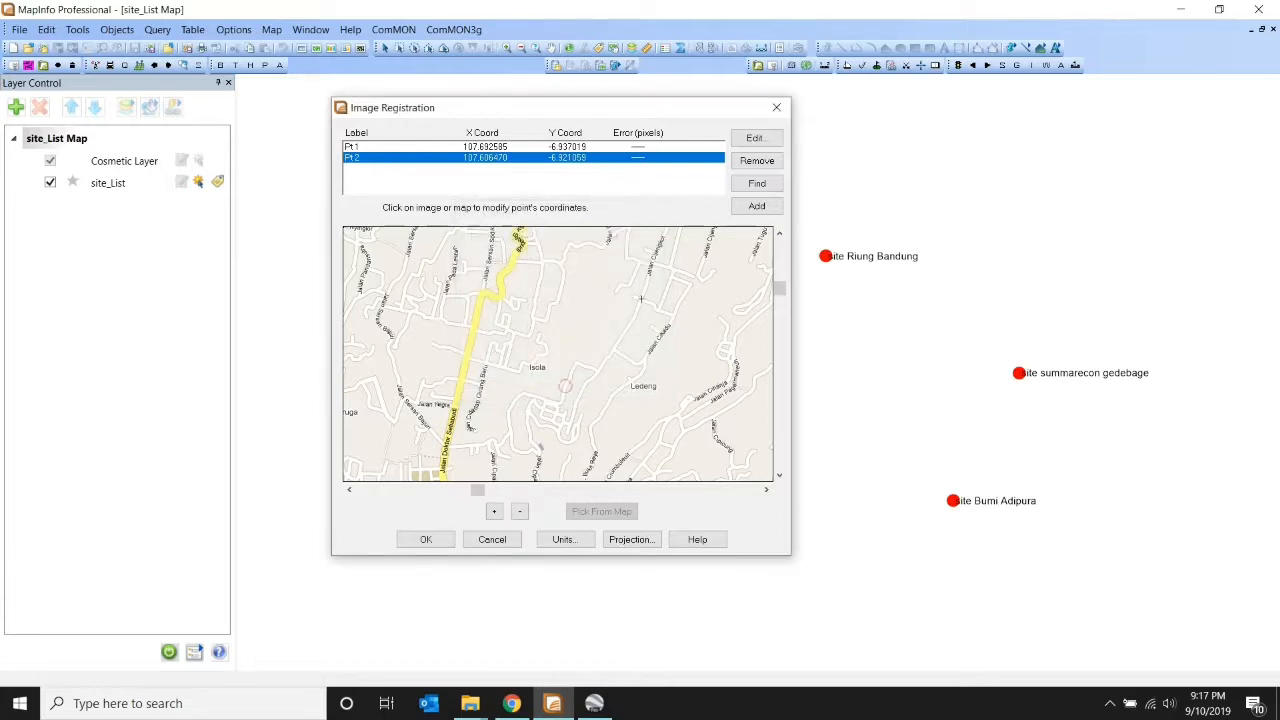
click(759, 207)
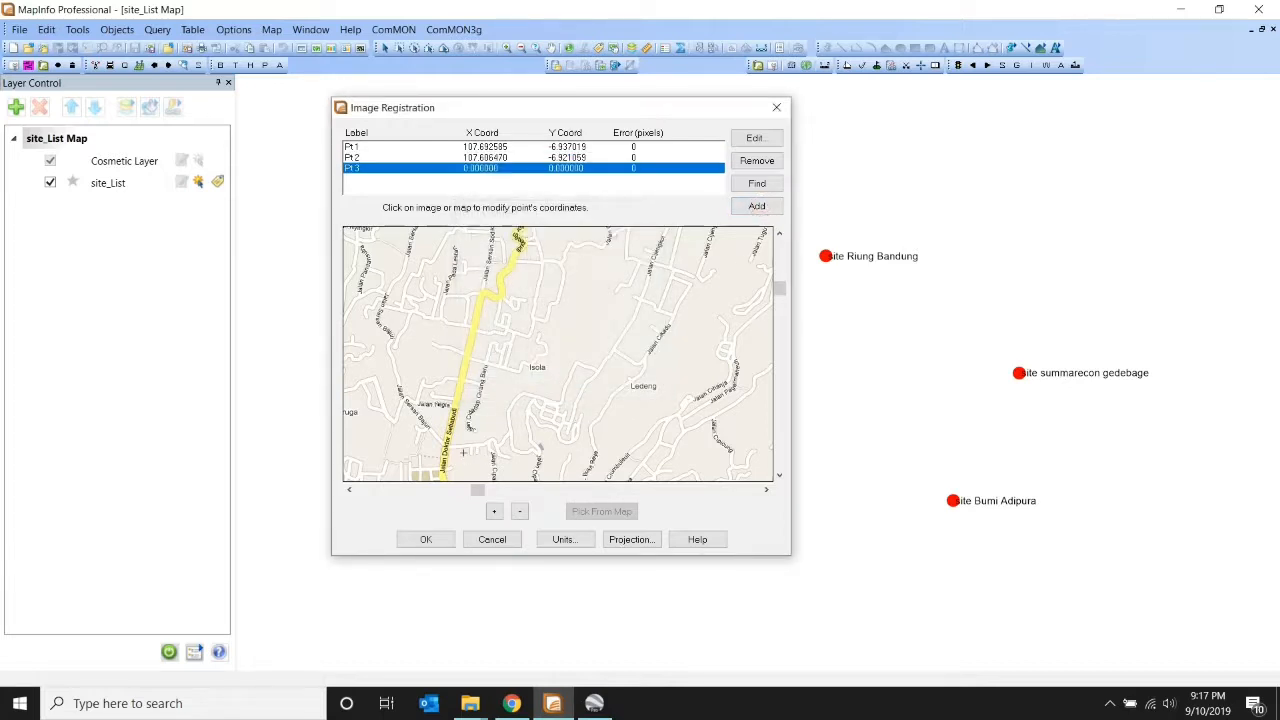
click(494, 511)
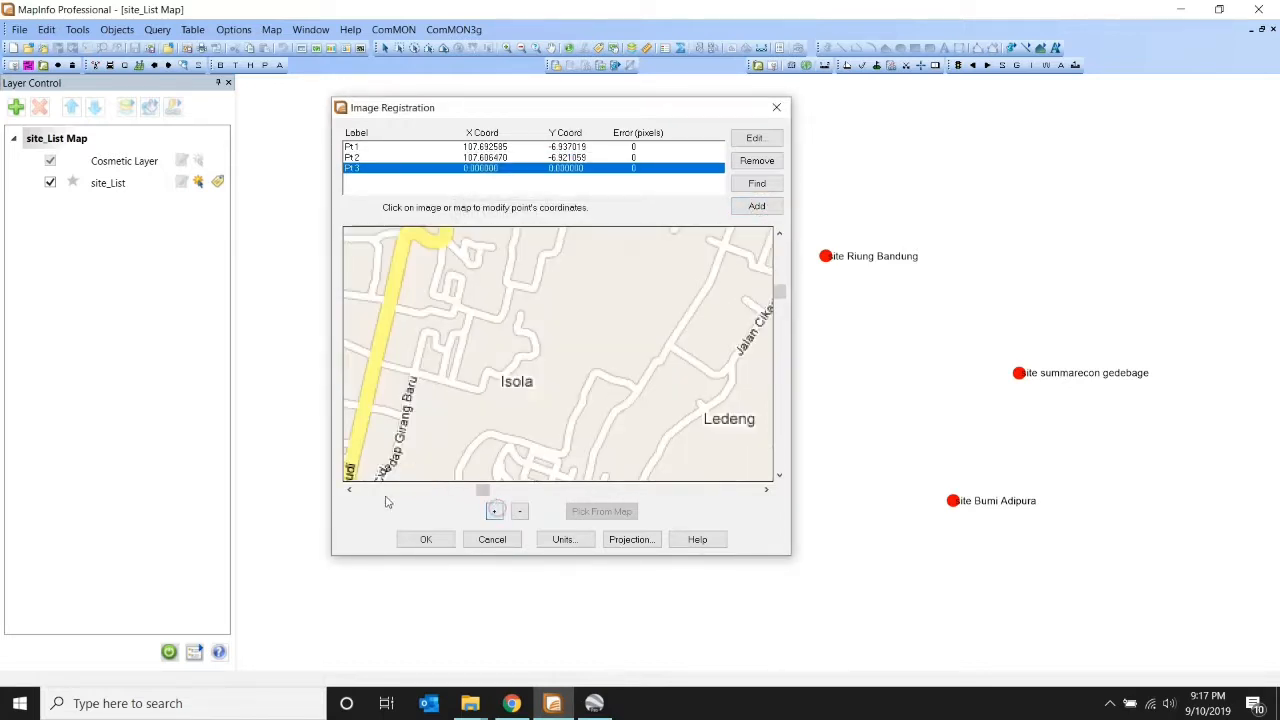
click(349, 489)
click(349, 489)
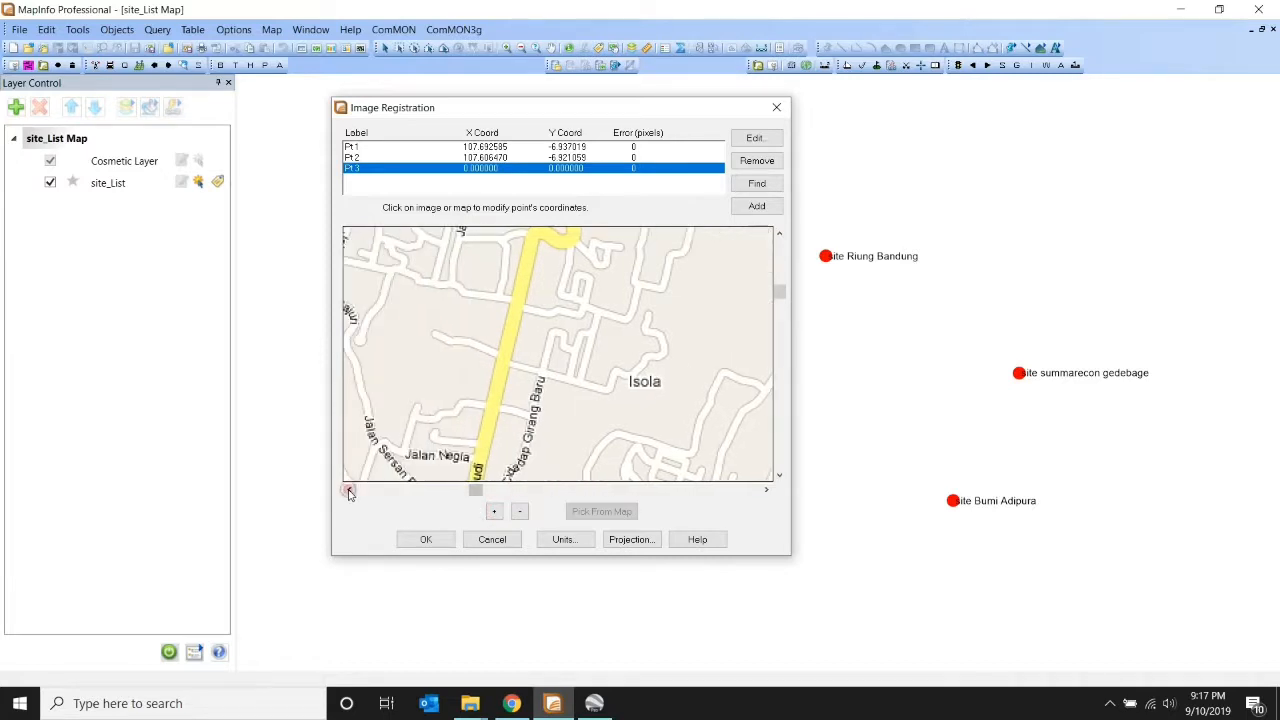
click(779, 475)
click(779, 475)
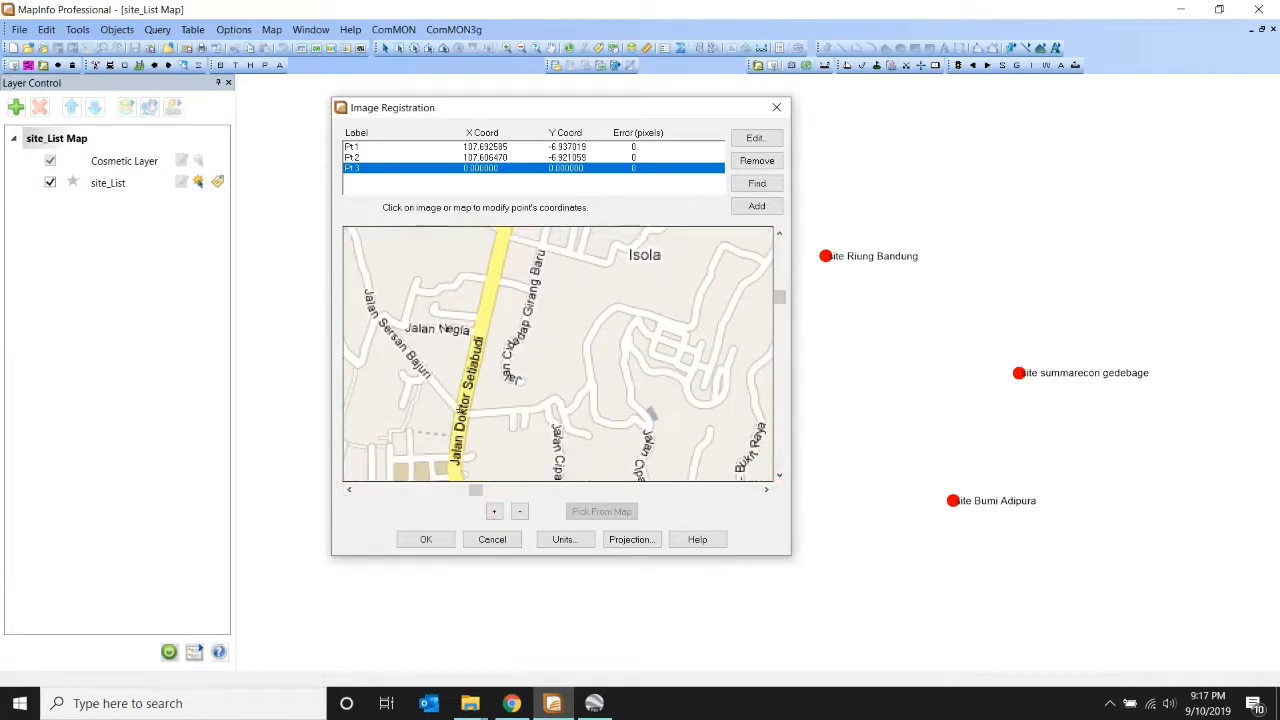
click(516, 379)
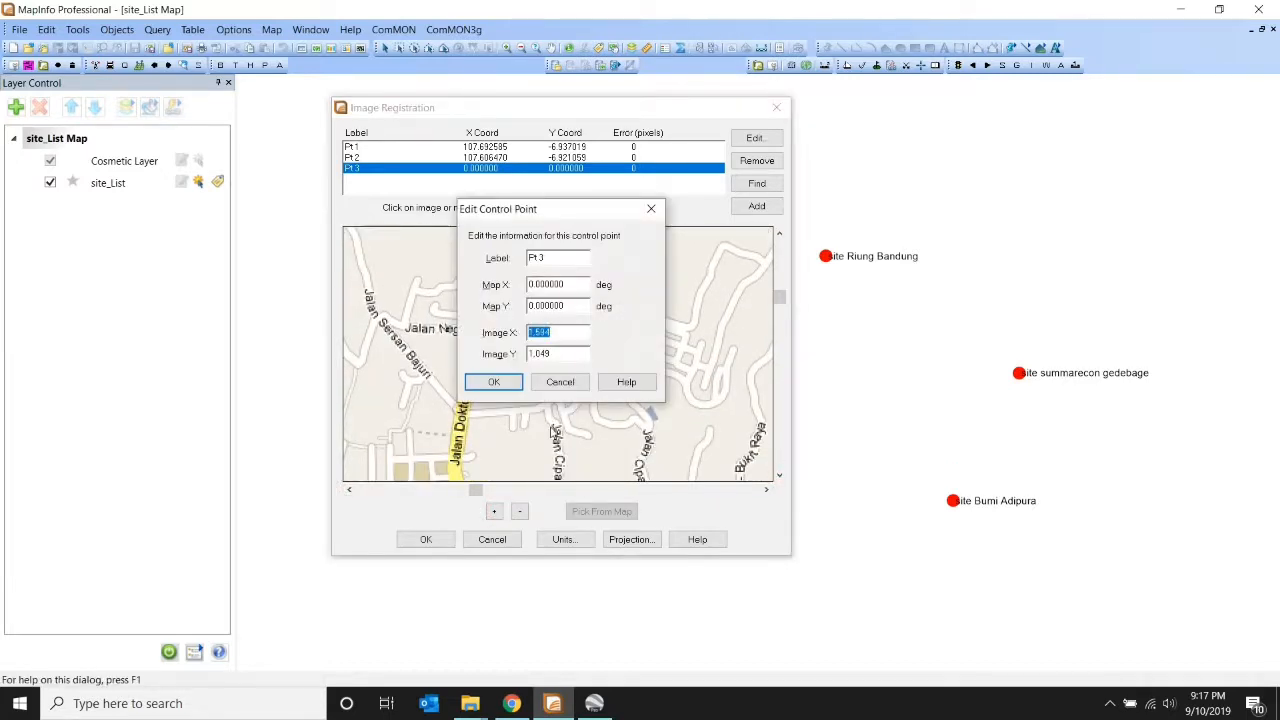
- Switch to Google Earth and open placemark pt03's properties for editing
click(596, 705)
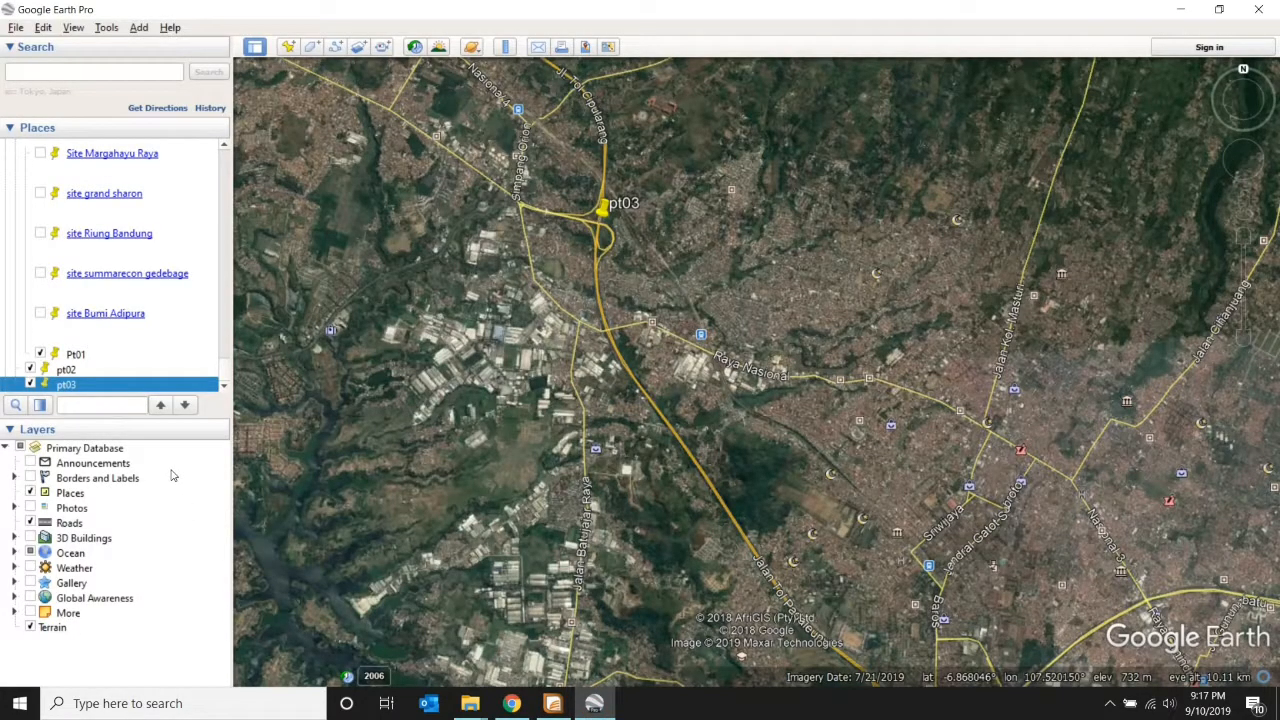
right_click(604, 206)
click(652, 416)
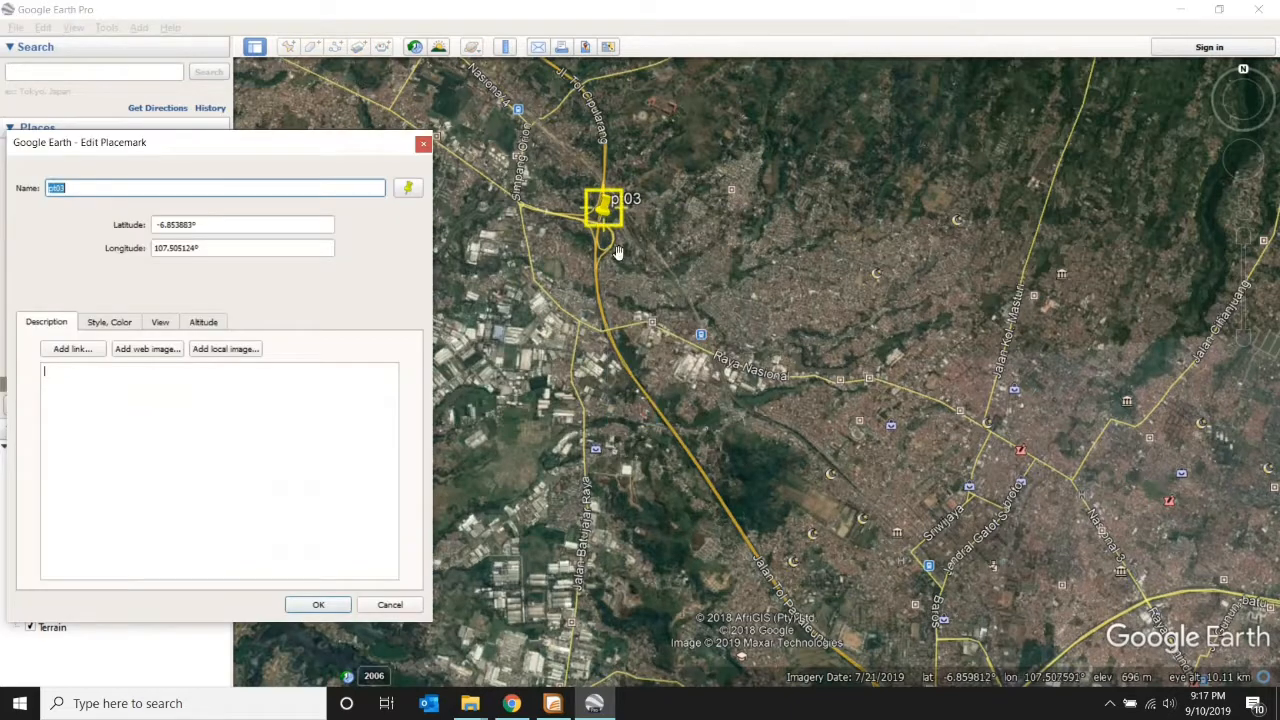
- Move placemark pt03 to the junction of Jl. Sersan Bajuri and Jalan Doktor Setiabudi, at about -6.858758°, 107.594964°, and save it
drag(605, 214, 1143, 310)
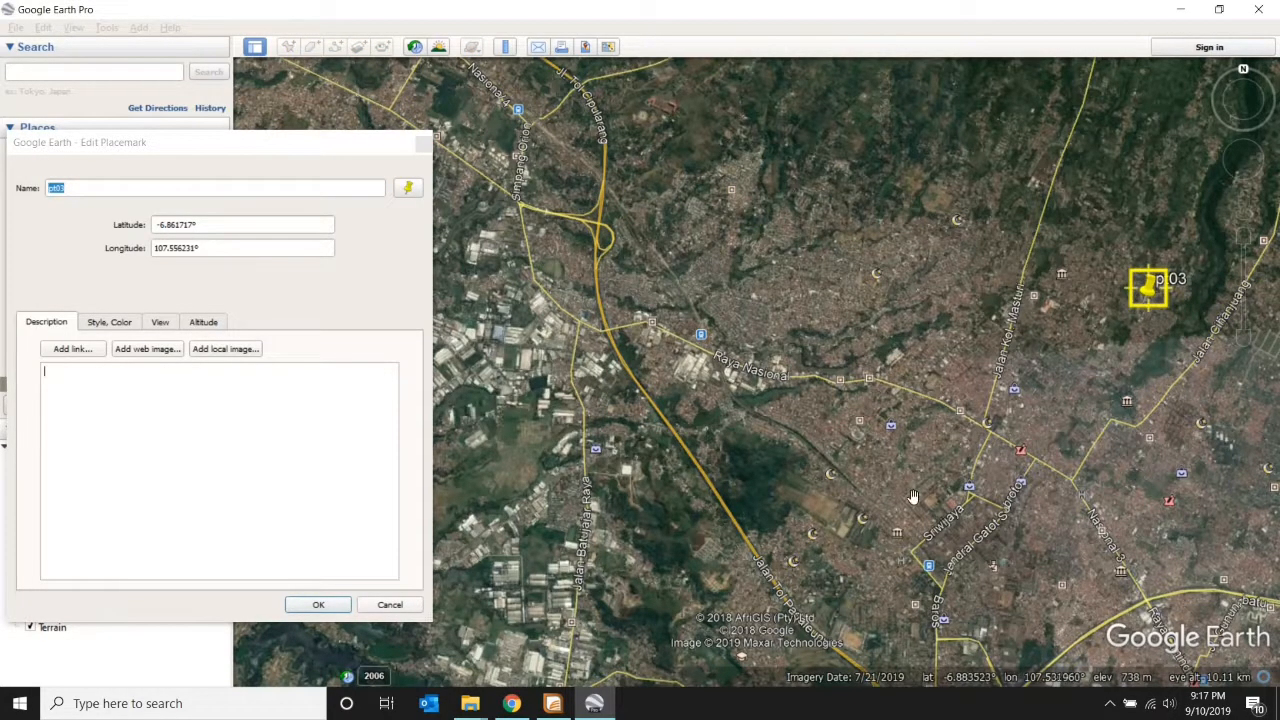
drag(913, 497, 522, 508)
drag(860, 483, 612, 520)
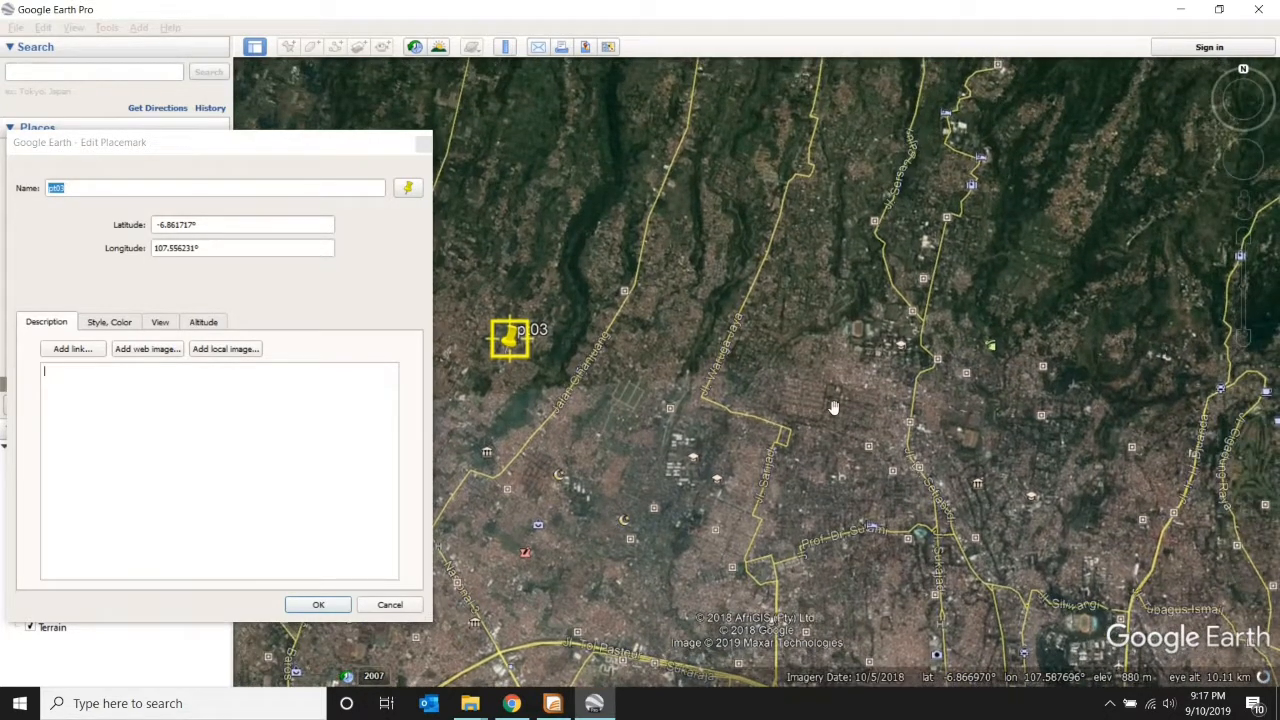
drag(833, 407, 887, 403)
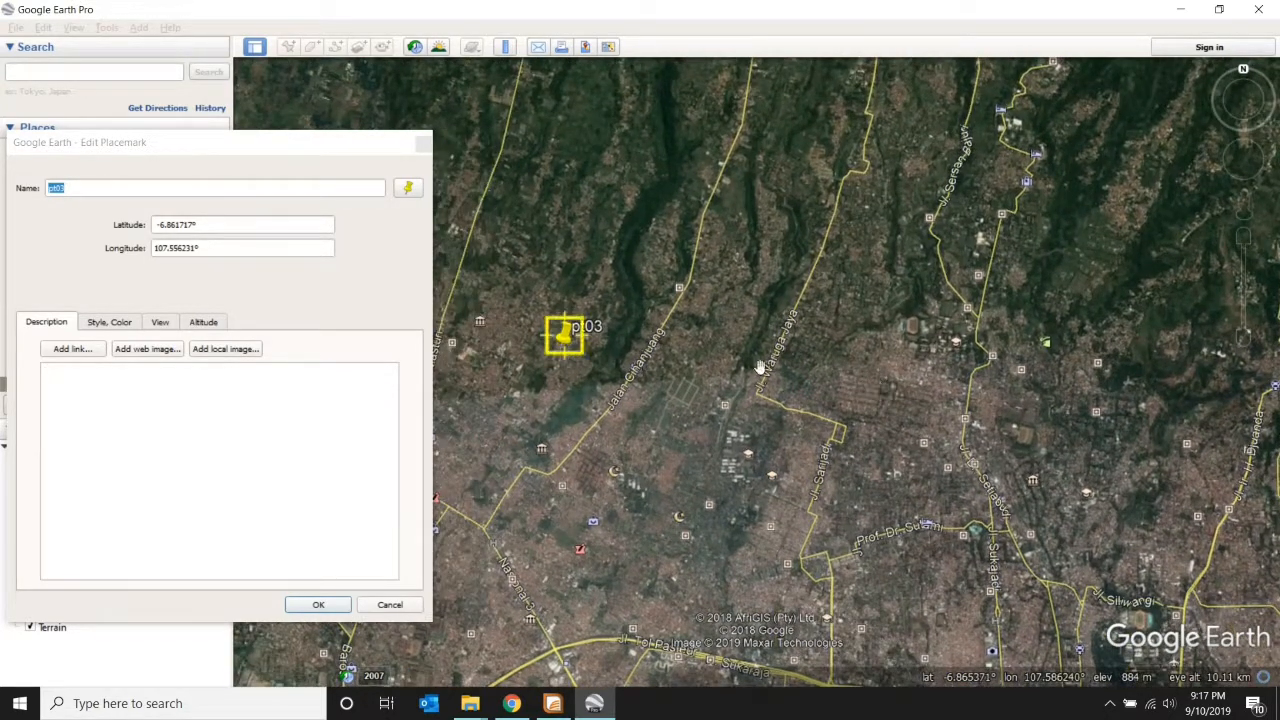
drag(573, 343, 883, 372)
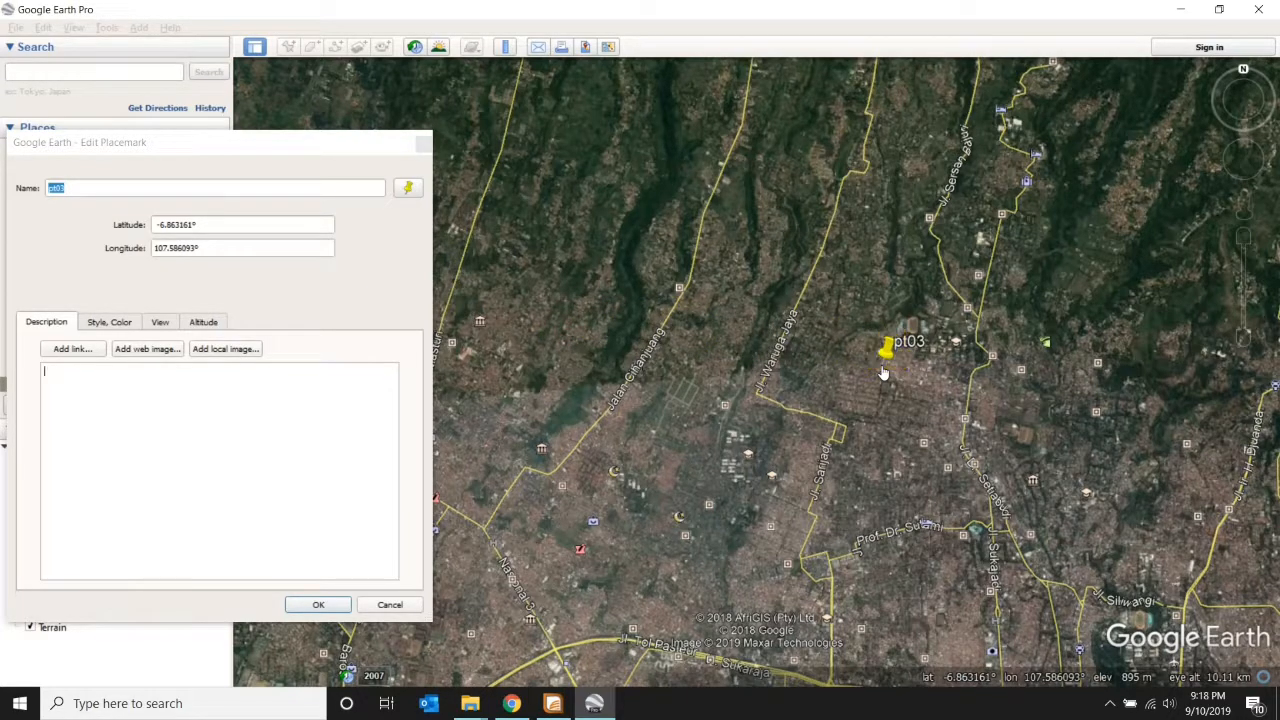
scroll(960, 345, up, 3)
scroll(965, 341, up, 3)
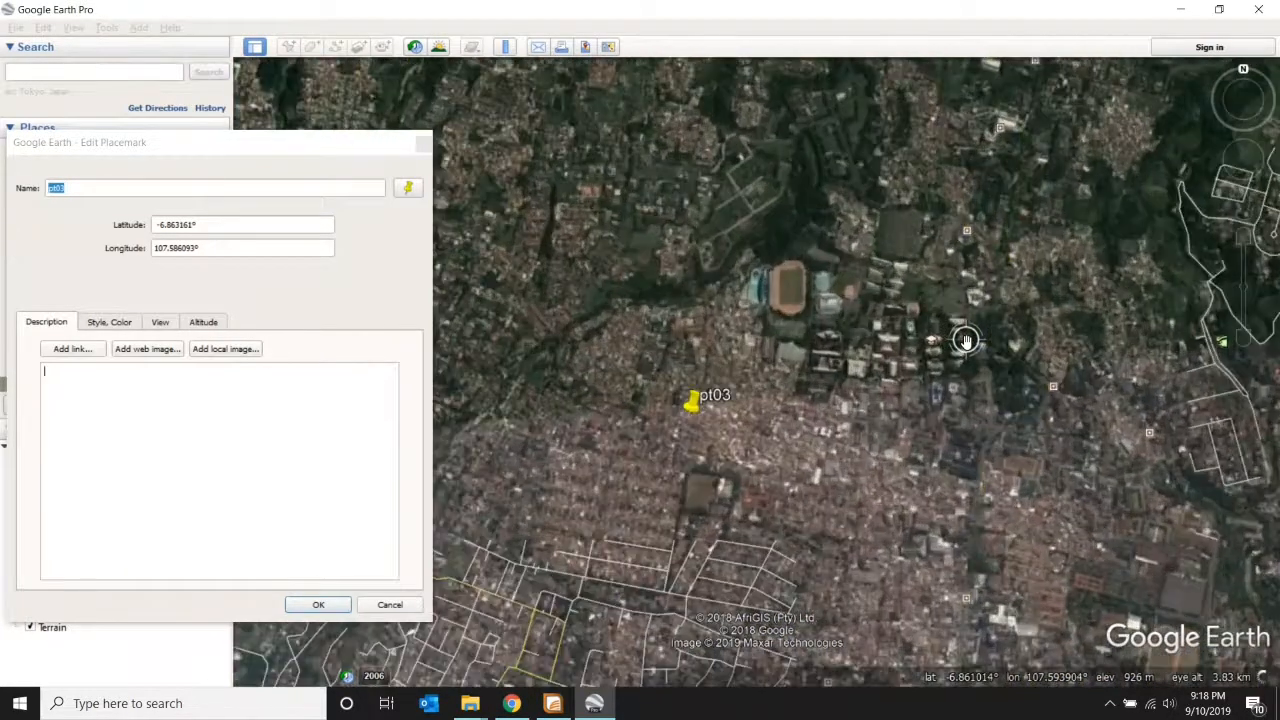
drag(540, 452, 950, 290)
drag(1028, 283, 880, 378)
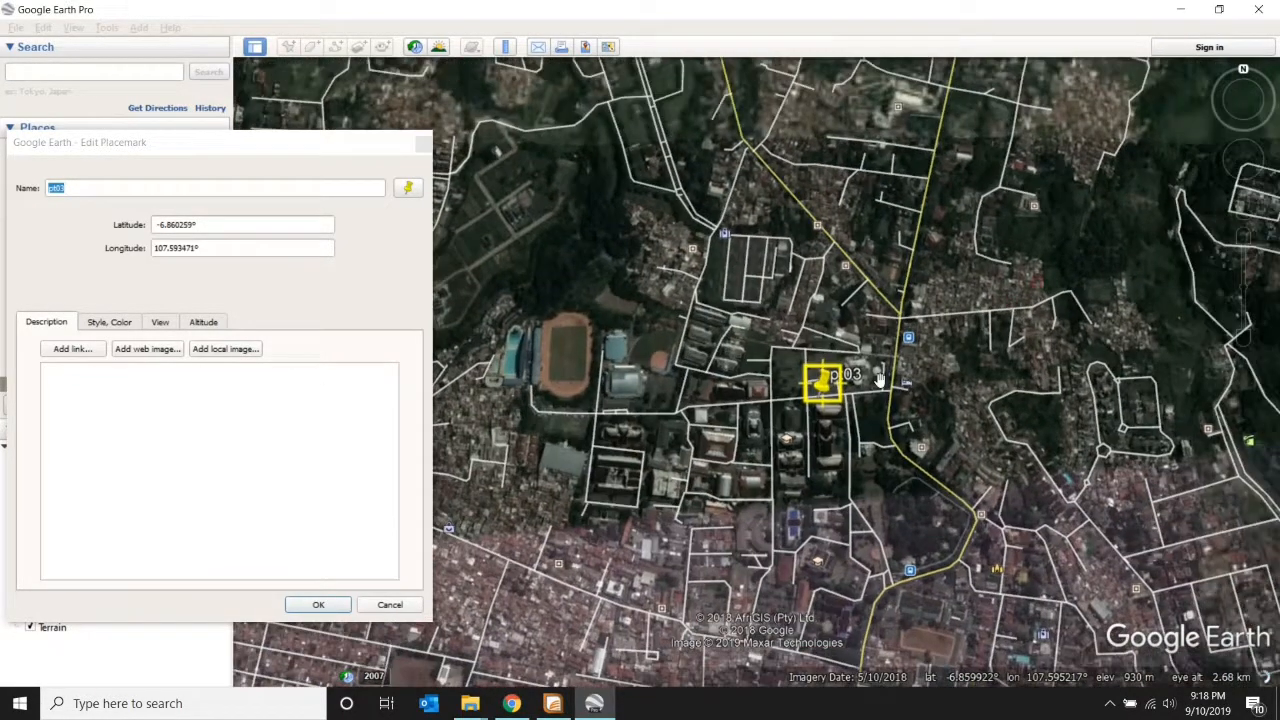
scroll(880, 378, up, 3)
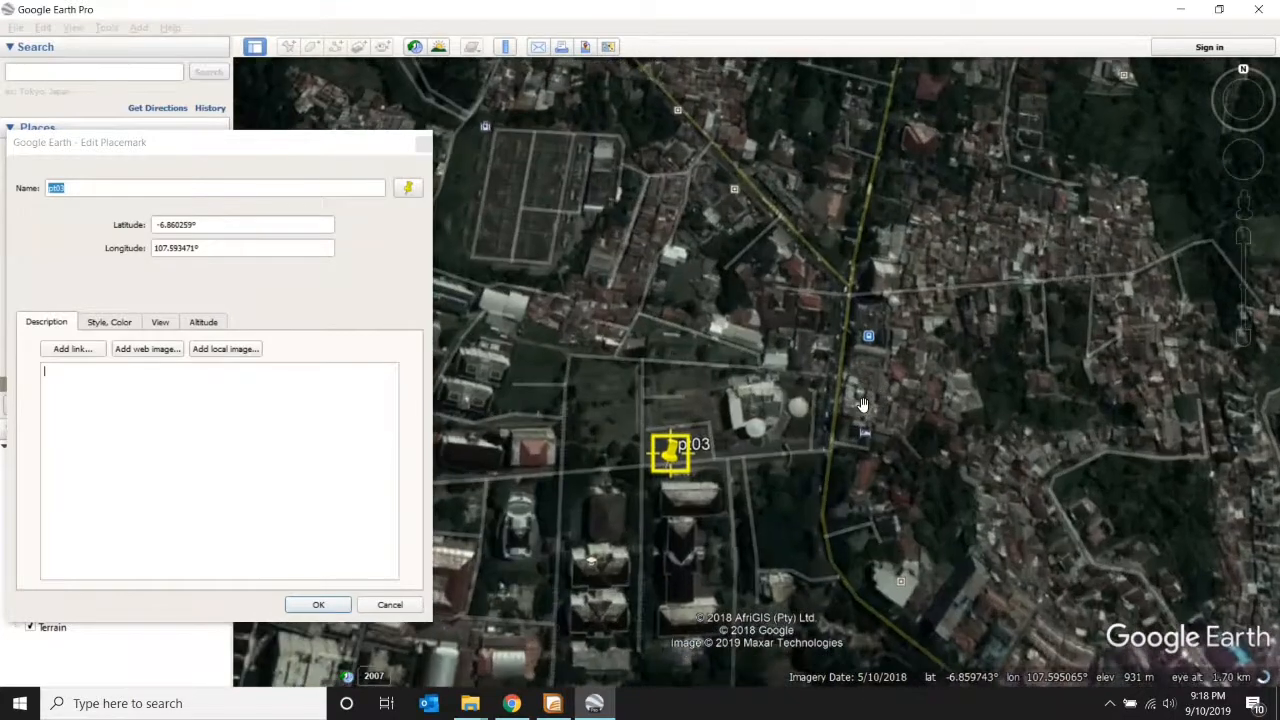
drag(683, 455, 852, 293)
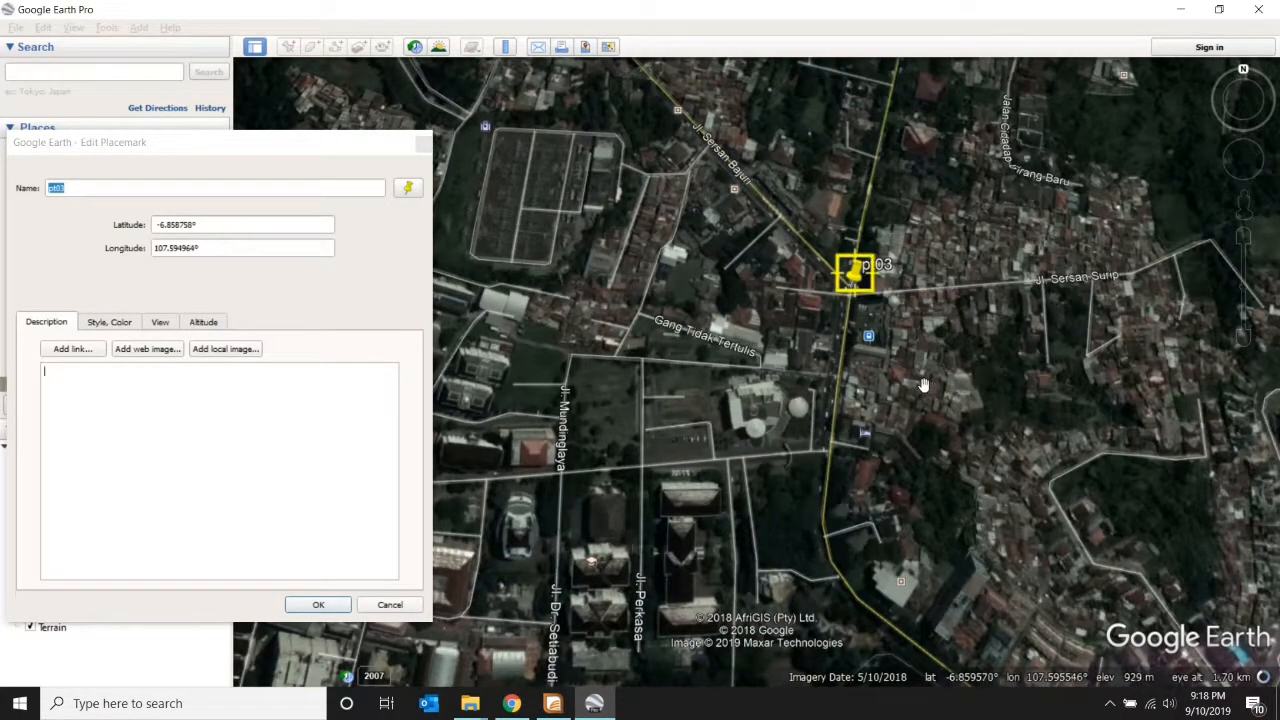
click(320, 605)
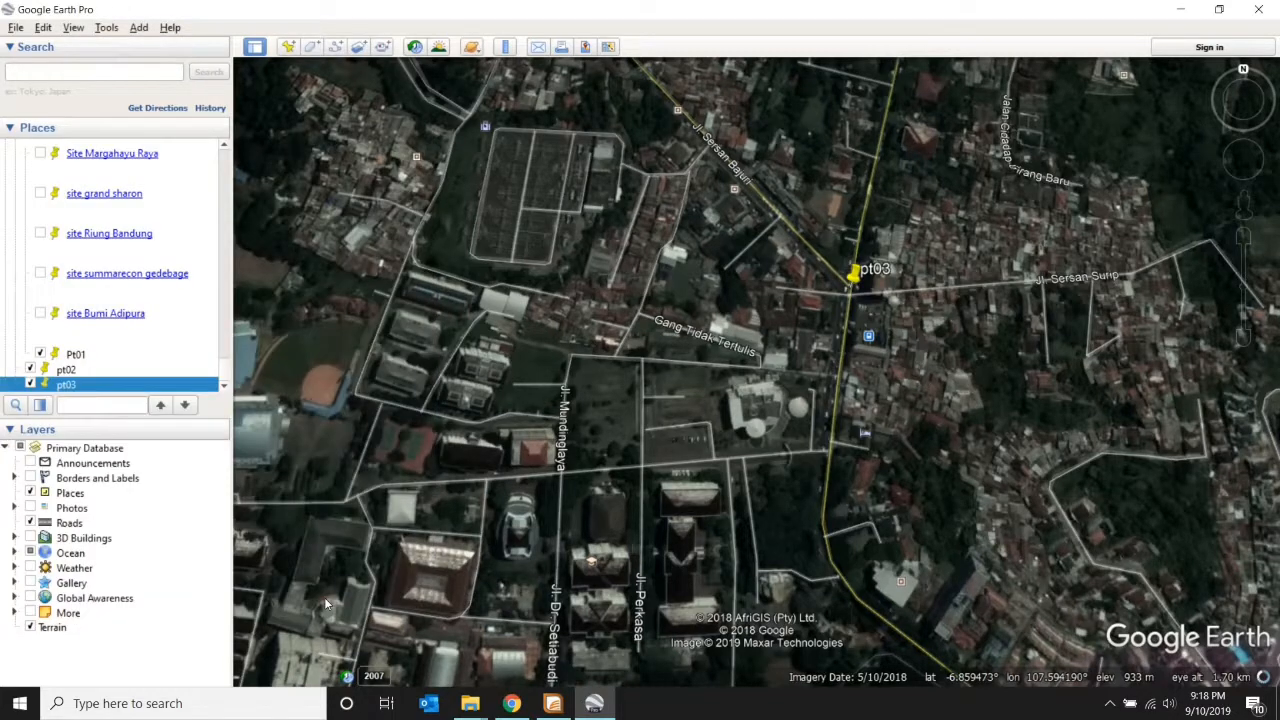
- Copy placemark pt03's longitude, 107.594964, into Map X of control point Pt 3 in MapInfo Professional
right_click(858, 272)
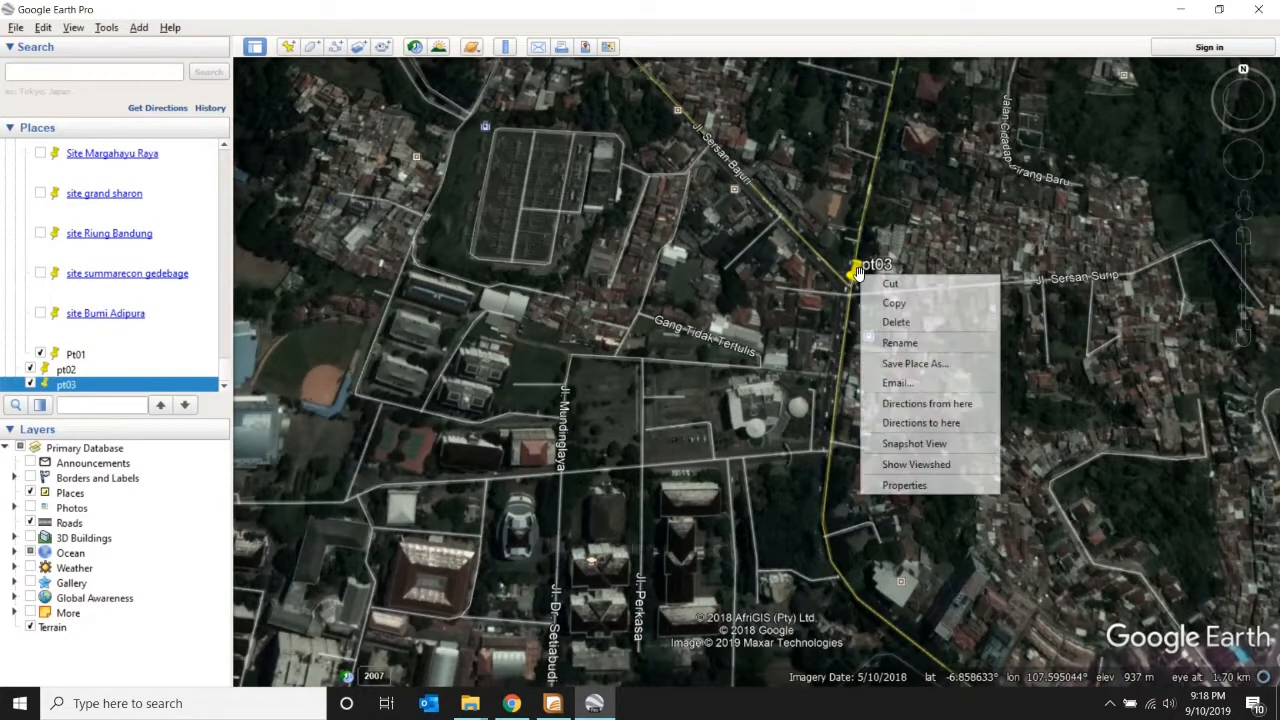
click(912, 487)
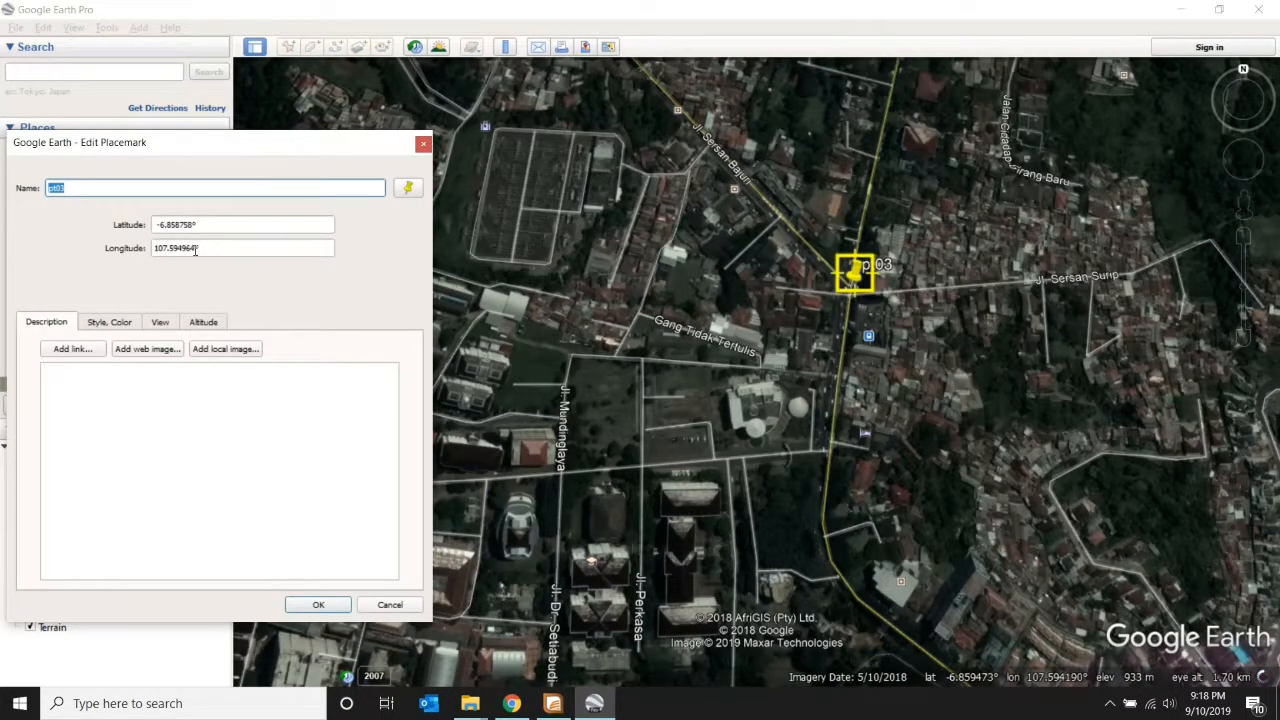
drag(195, 250, 153, 251)
key(ctrl+c)
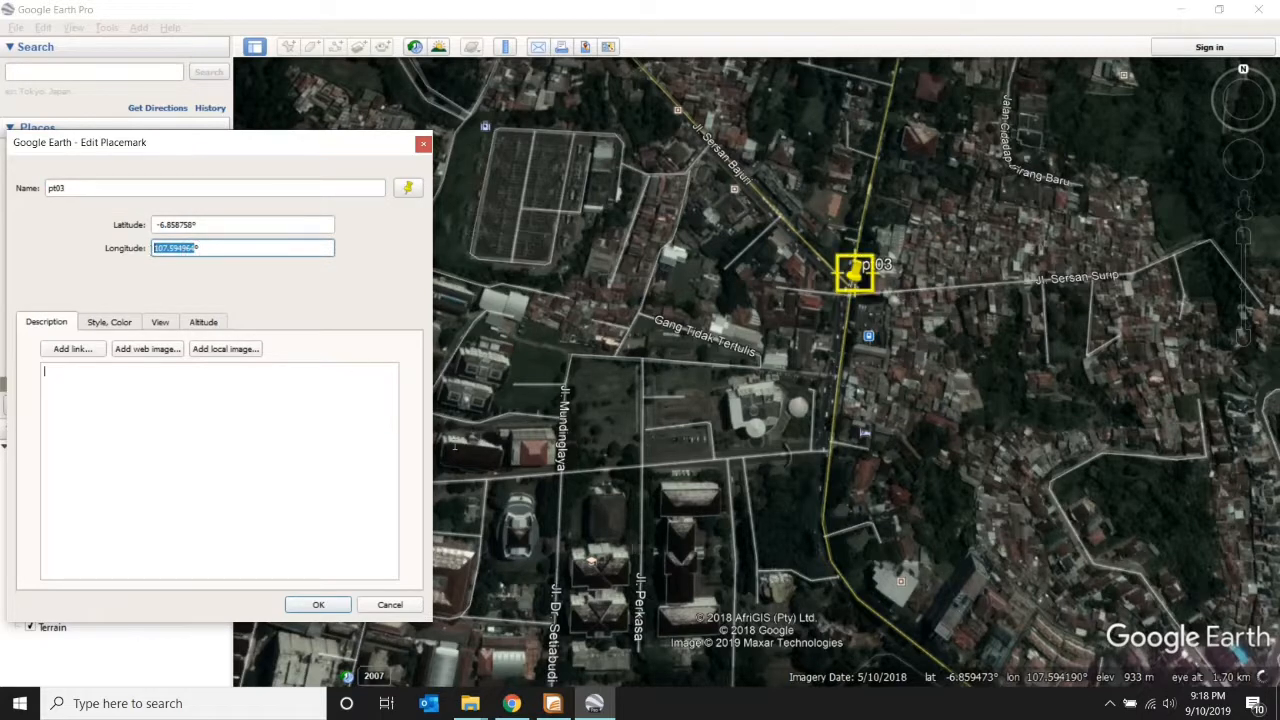
click(558, 705)
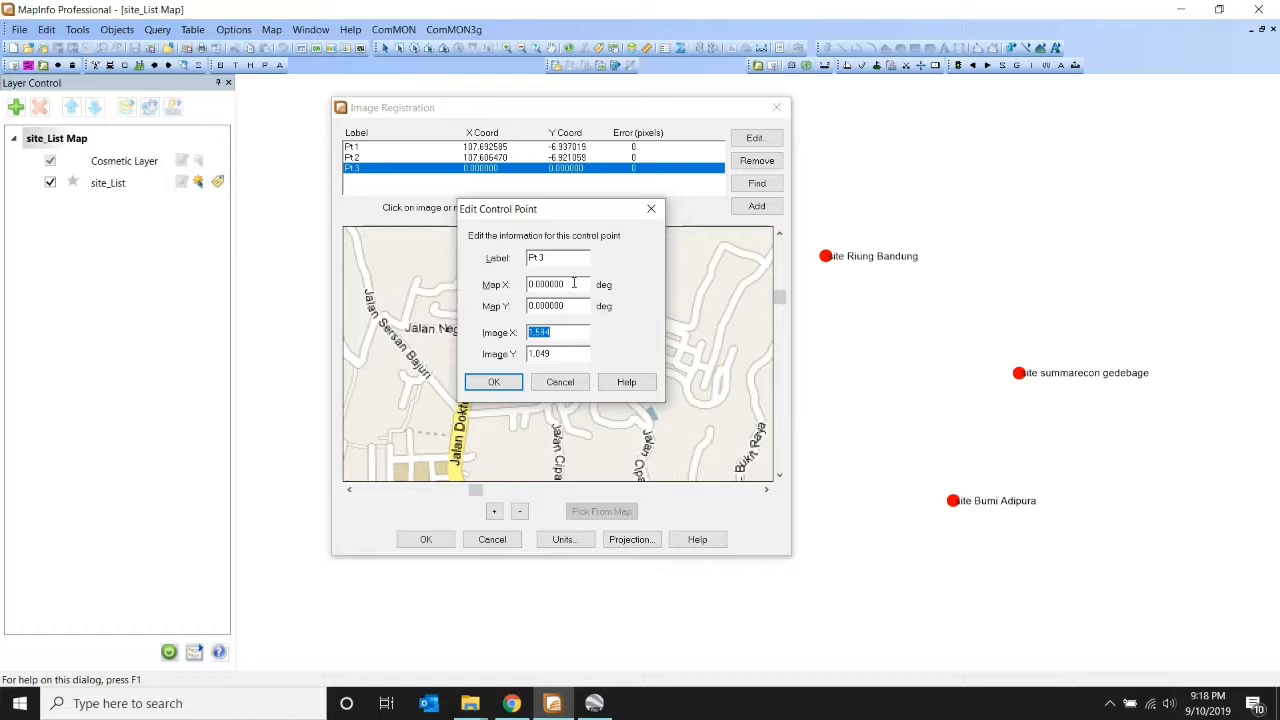
drag(574, 283, 519, 284)
key(ctrl+v)
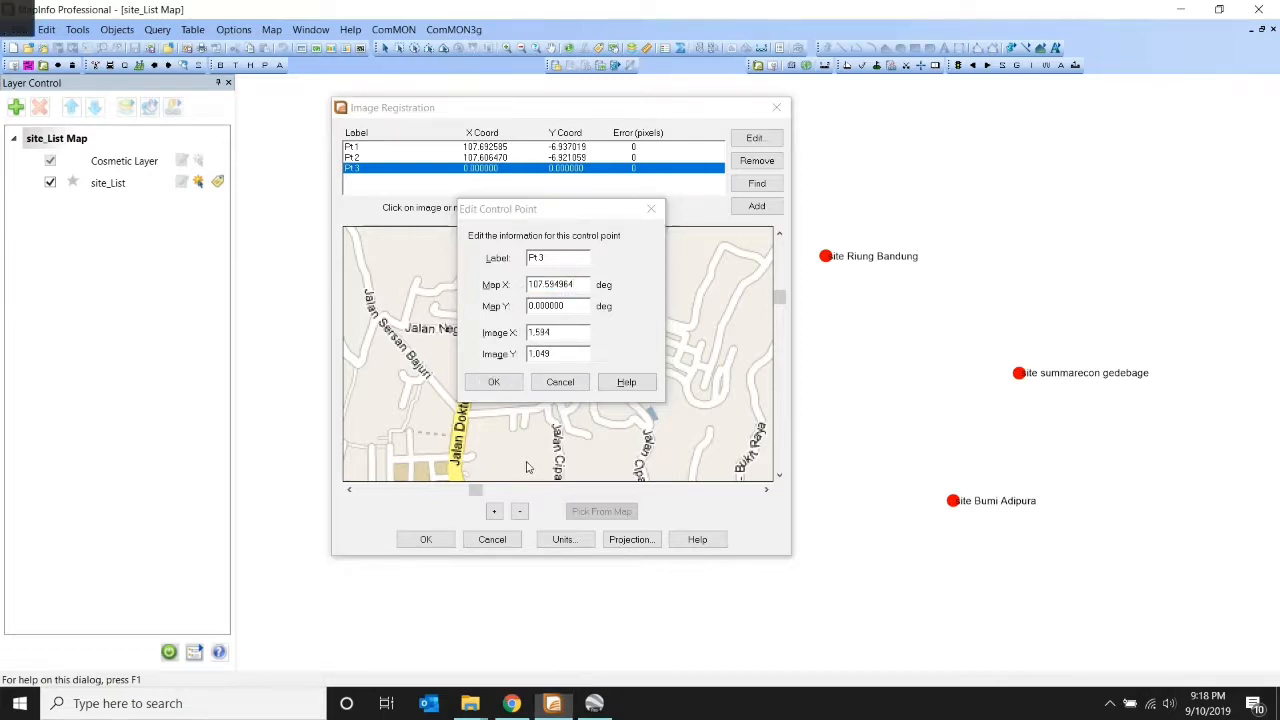
- Copy pt03's latitude, -6.858758, from Google Earth into Map Y of control point Pt 3 in MapInfo and apply the coordinates
key(alt+Tab)
drag(195, 227, 150, 225)
key(ctrl+c)
key(alt+Tab)
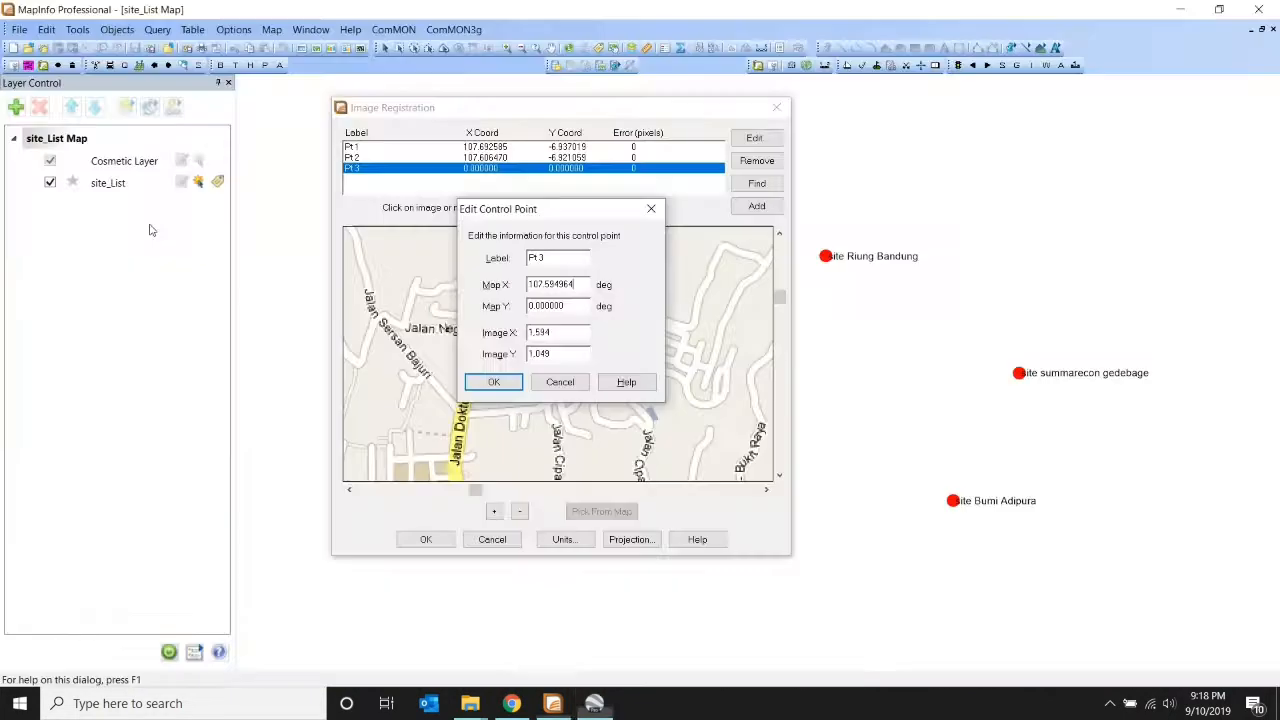
drag(573, 306, 505, 307)
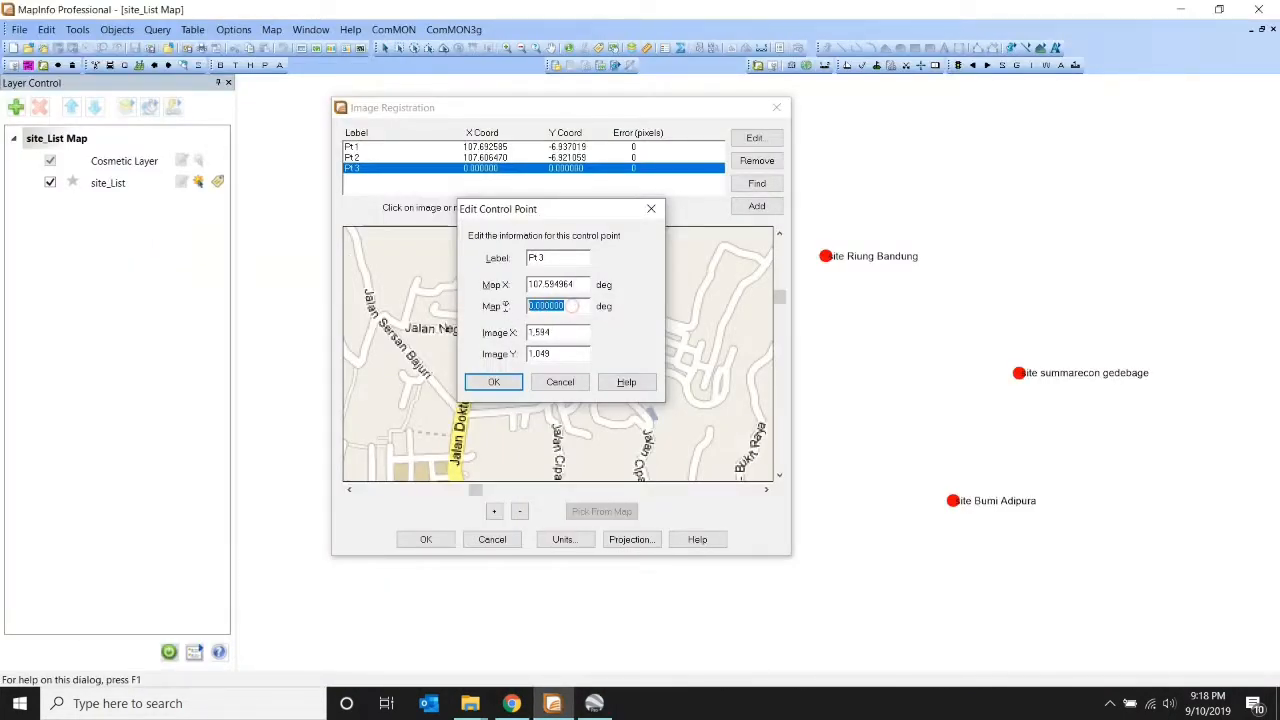
key(ctrl+v)
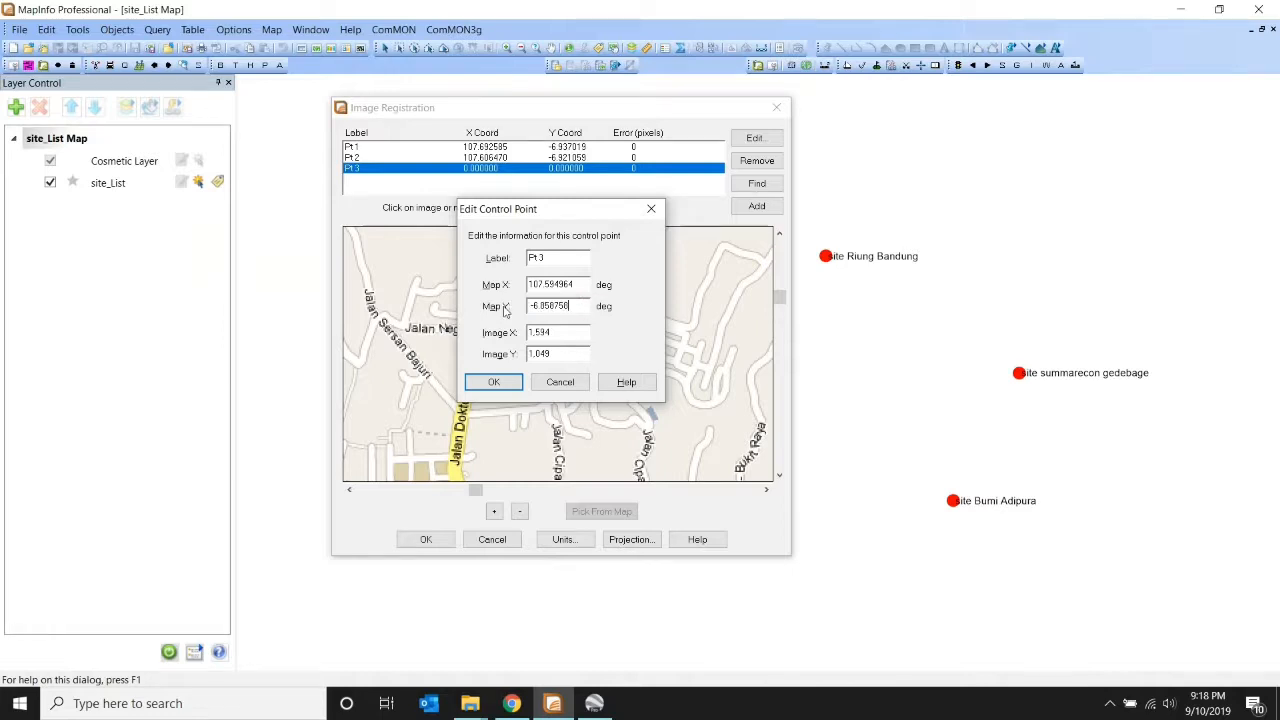
click(494, 382)
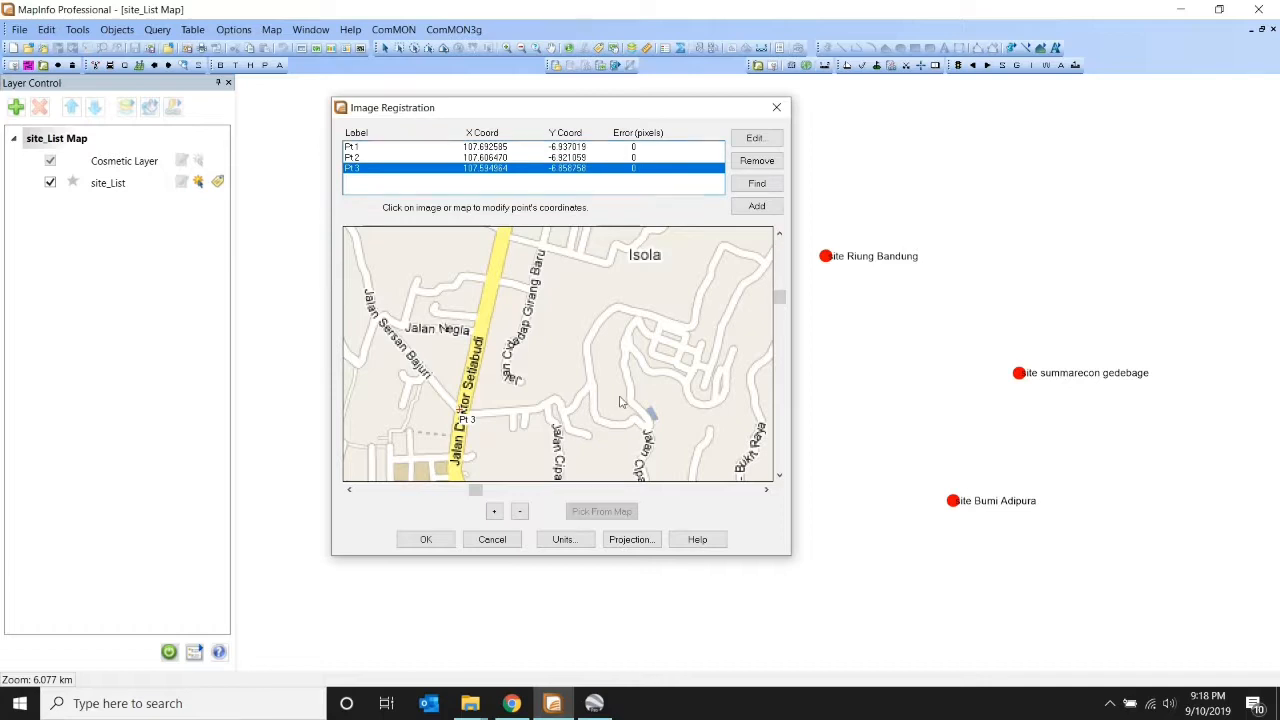
- Complete the image registration with the Longitude / Latitude (WGS 84) [EPSG: 4326] projection and dock the floating toolbar above the map
click(646, 540)
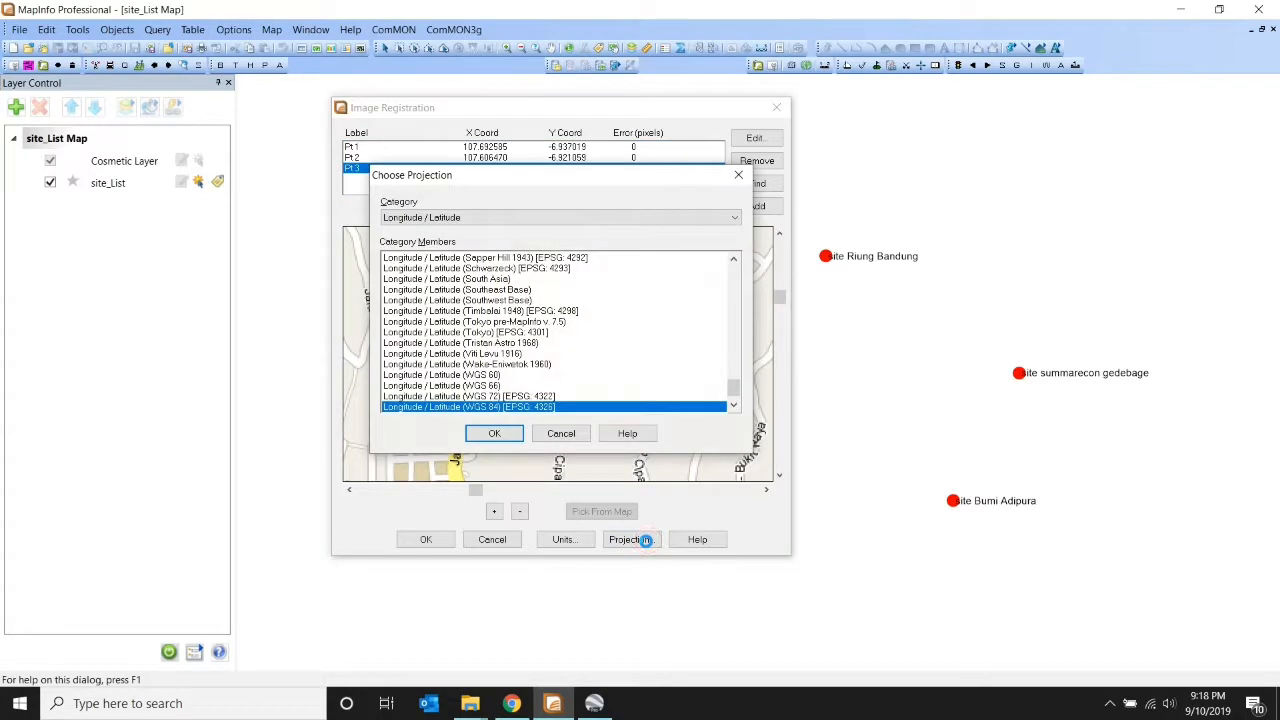
click(500, 434)
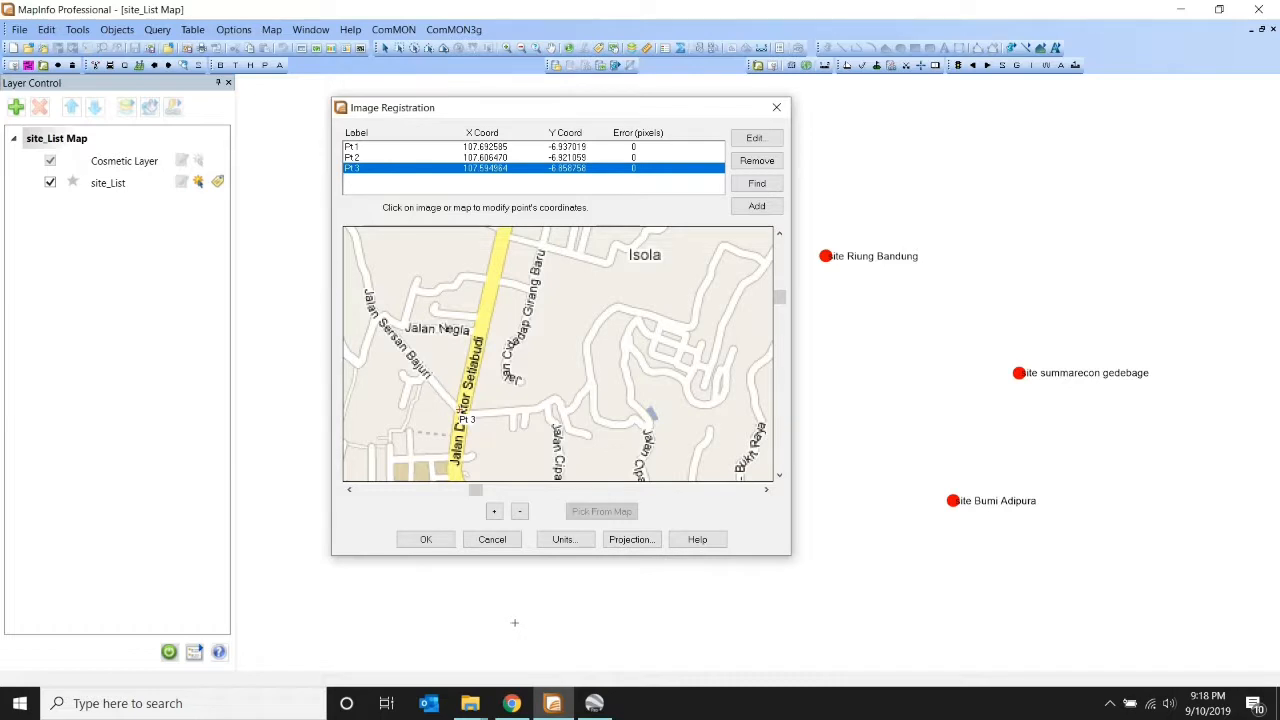
click(438, 542)
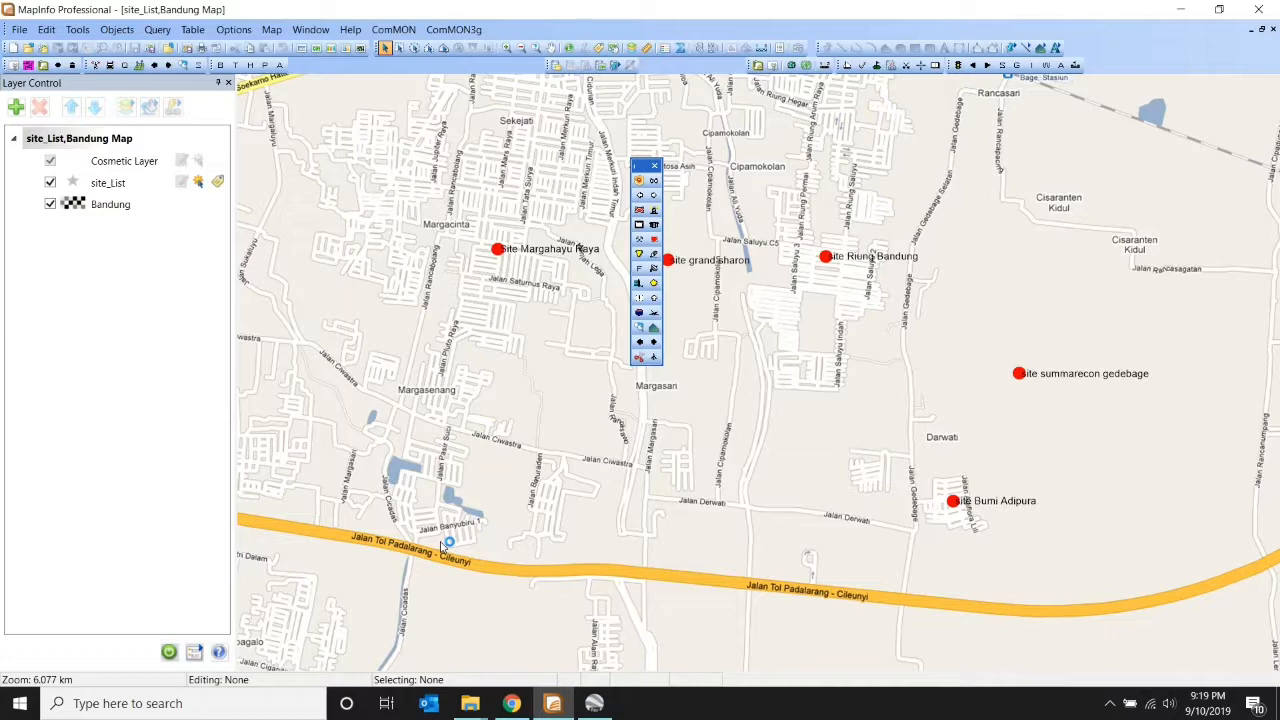
drag(646, 166, 475, 76)
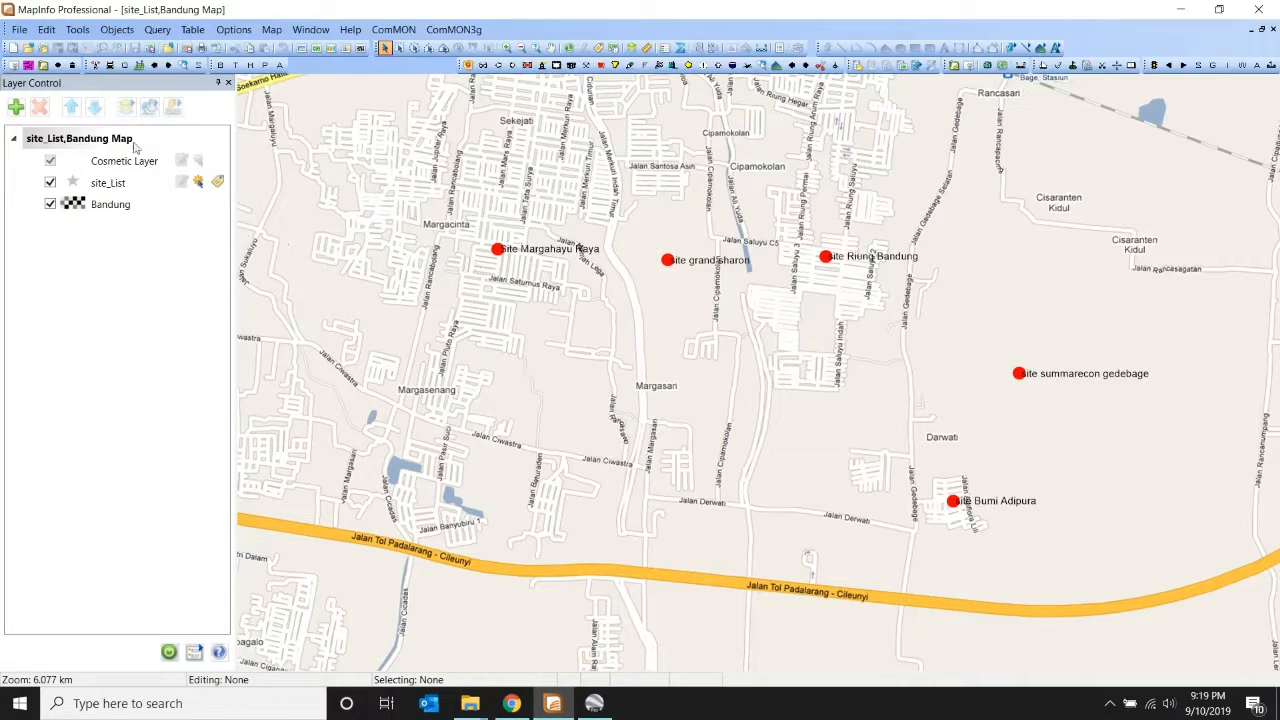
- Check the Raster Bandung folder in File Explorer for the Bandung.TAB file and return to MapInfo Professional
click(19, 30)
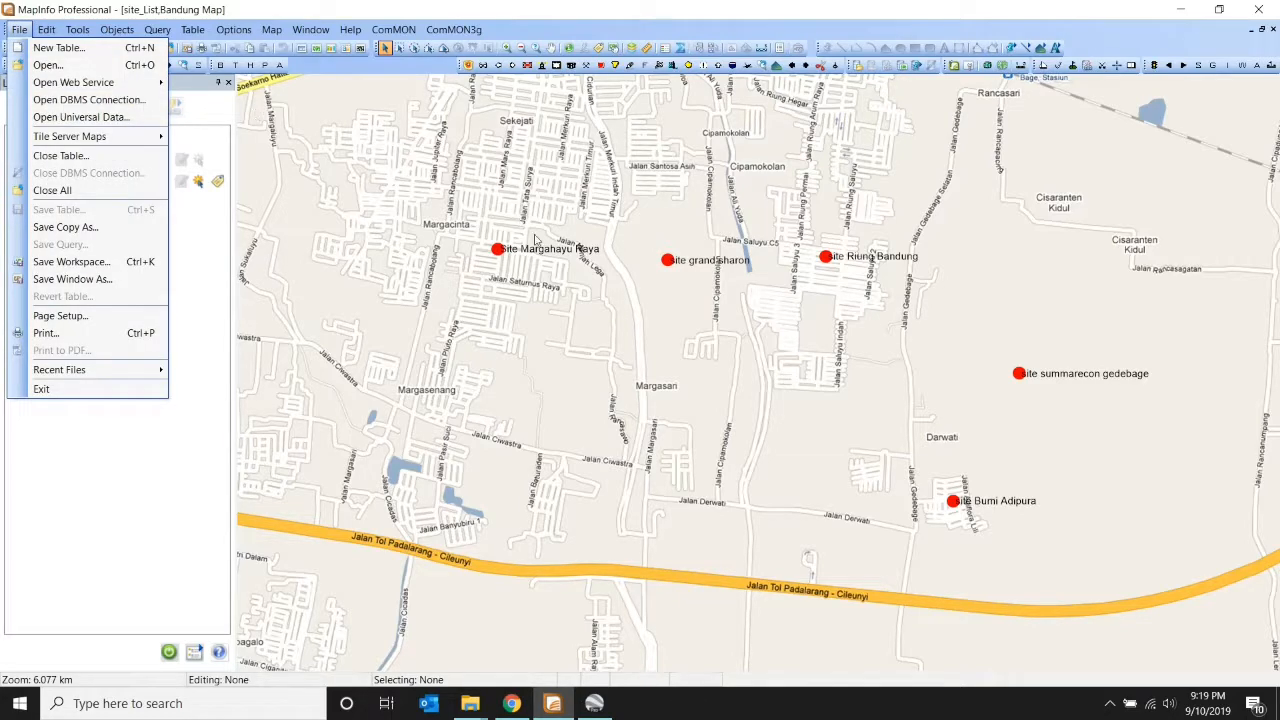
click(612, 275)
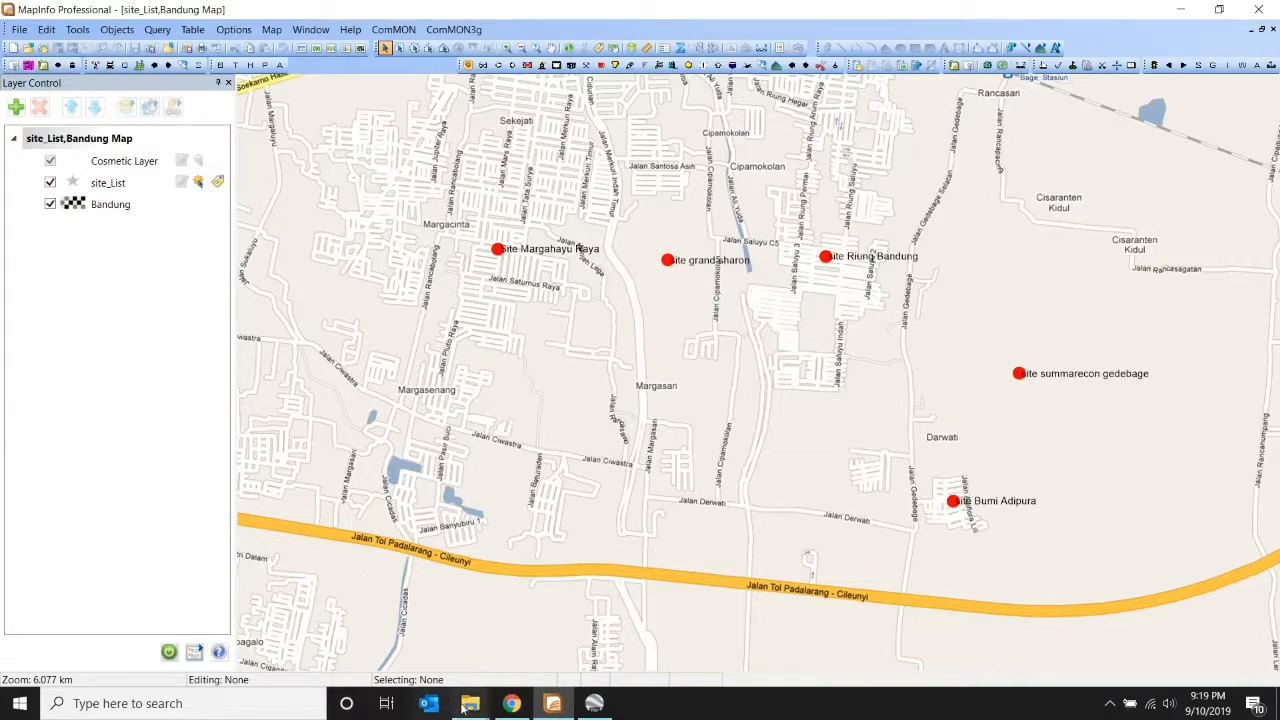
mouse_move(470, 713)
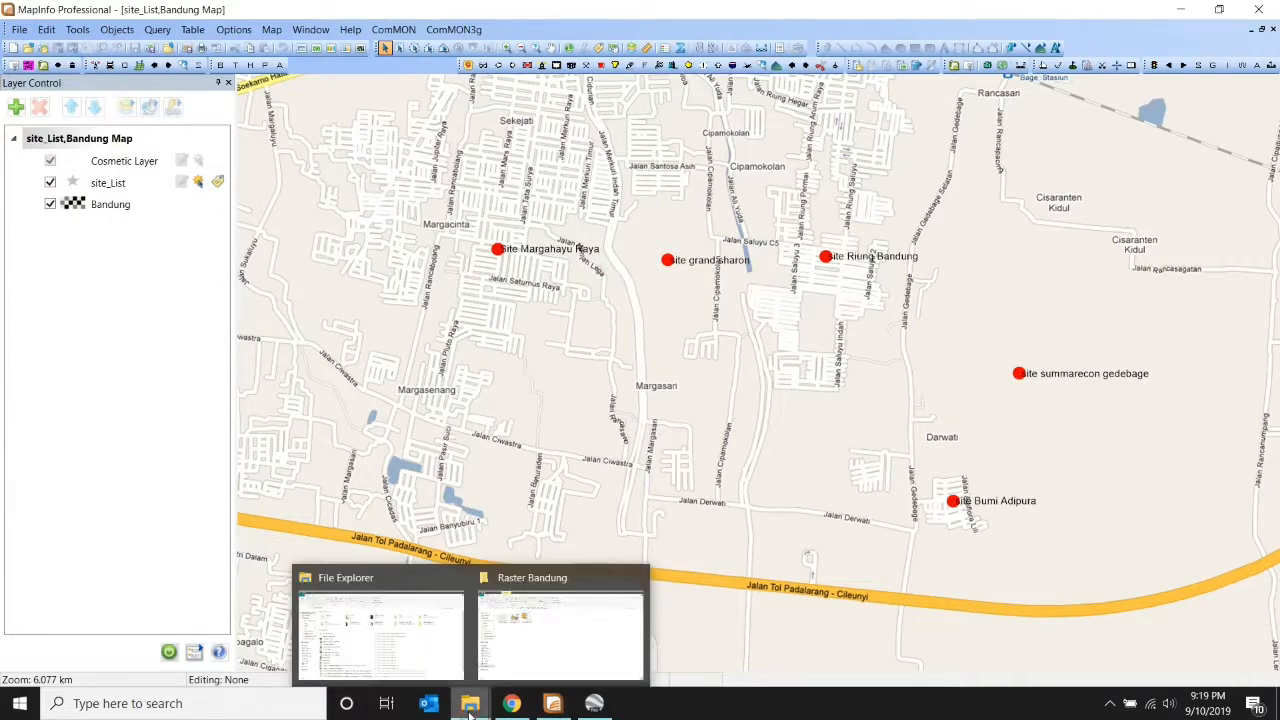
click(511, 621)
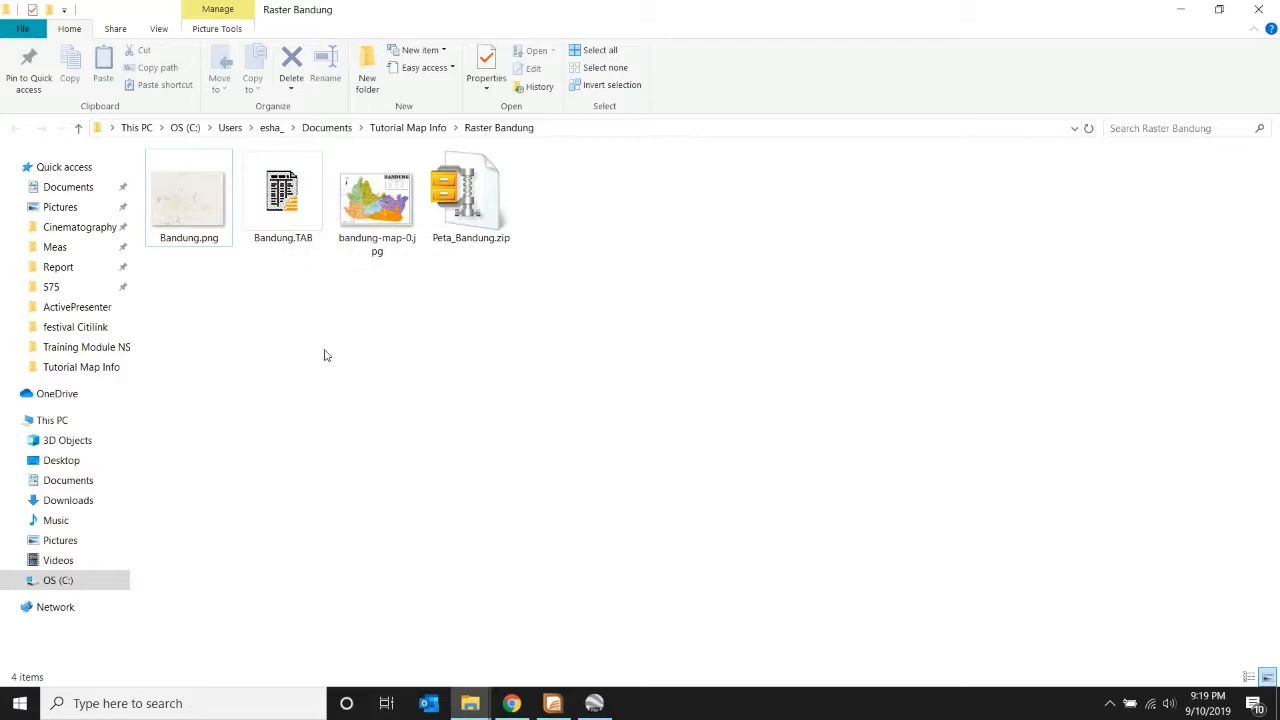
click(553, 703)
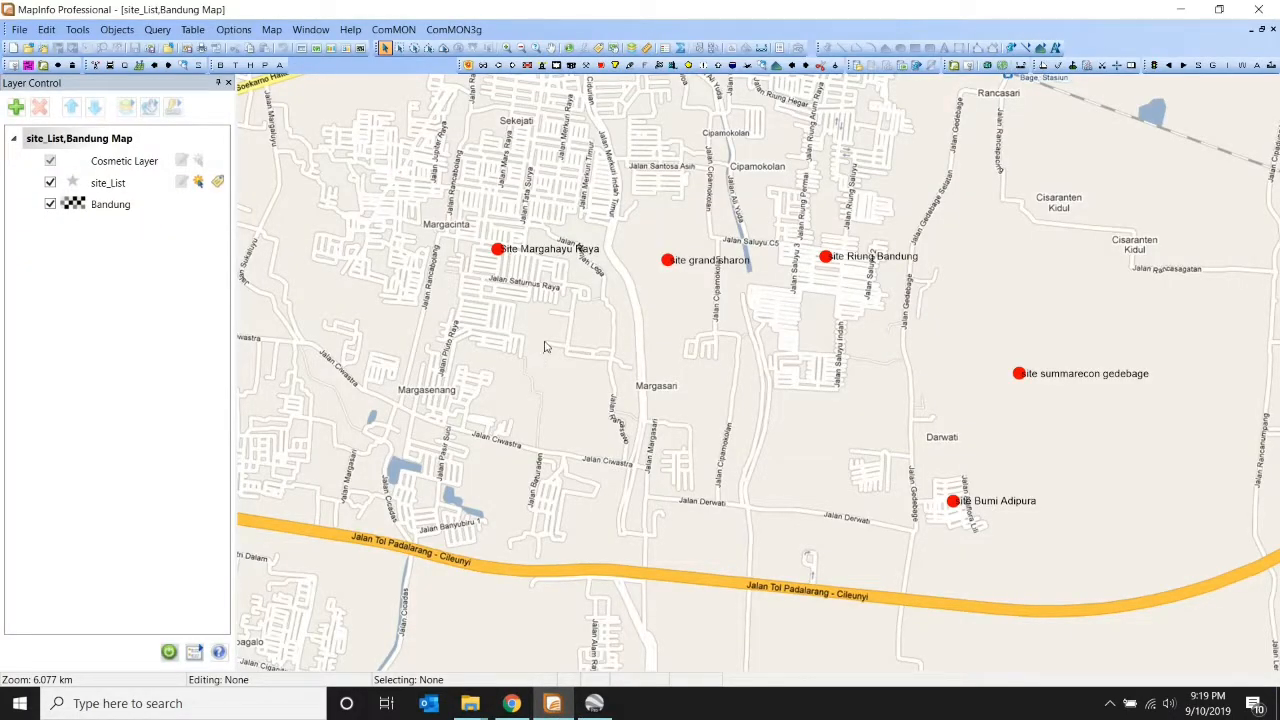
- Examine the registered Bandung raster around the Margahayu Raya, grand sharon and Riung Bandung sites to check the points against the streets
scroll(542, 348, down, 1)
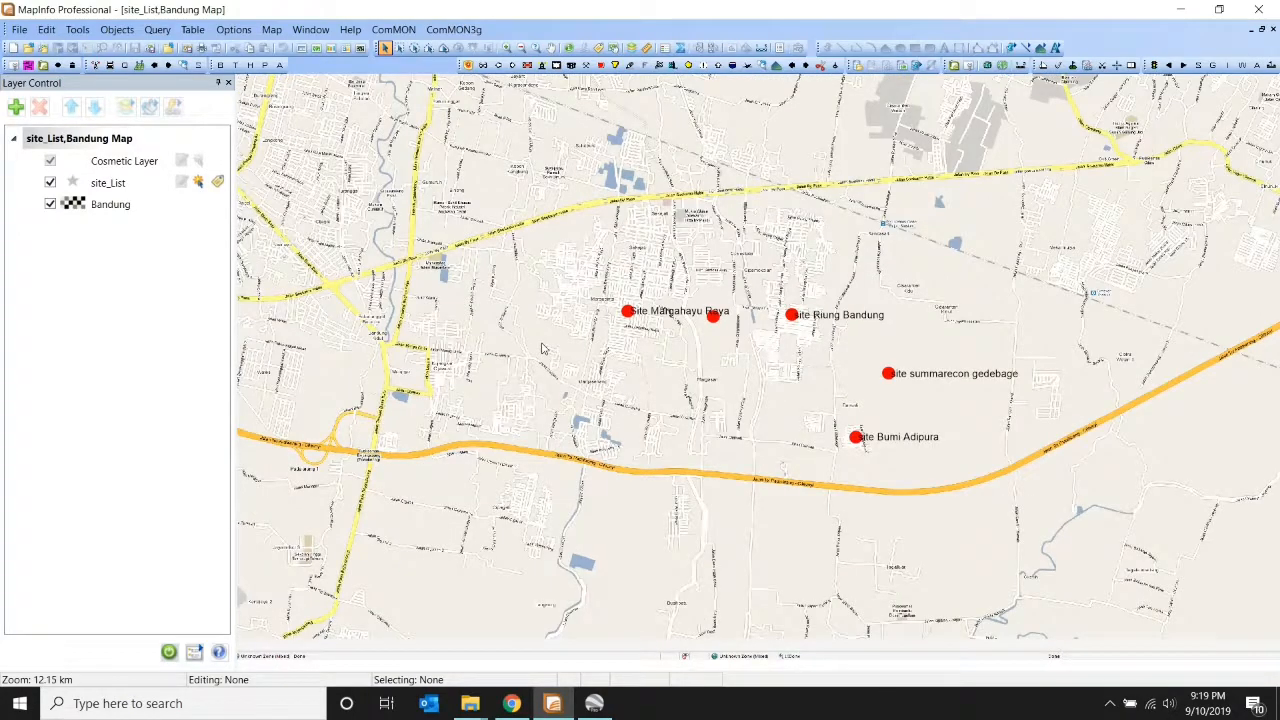
scroll(542, 348, down, 1)
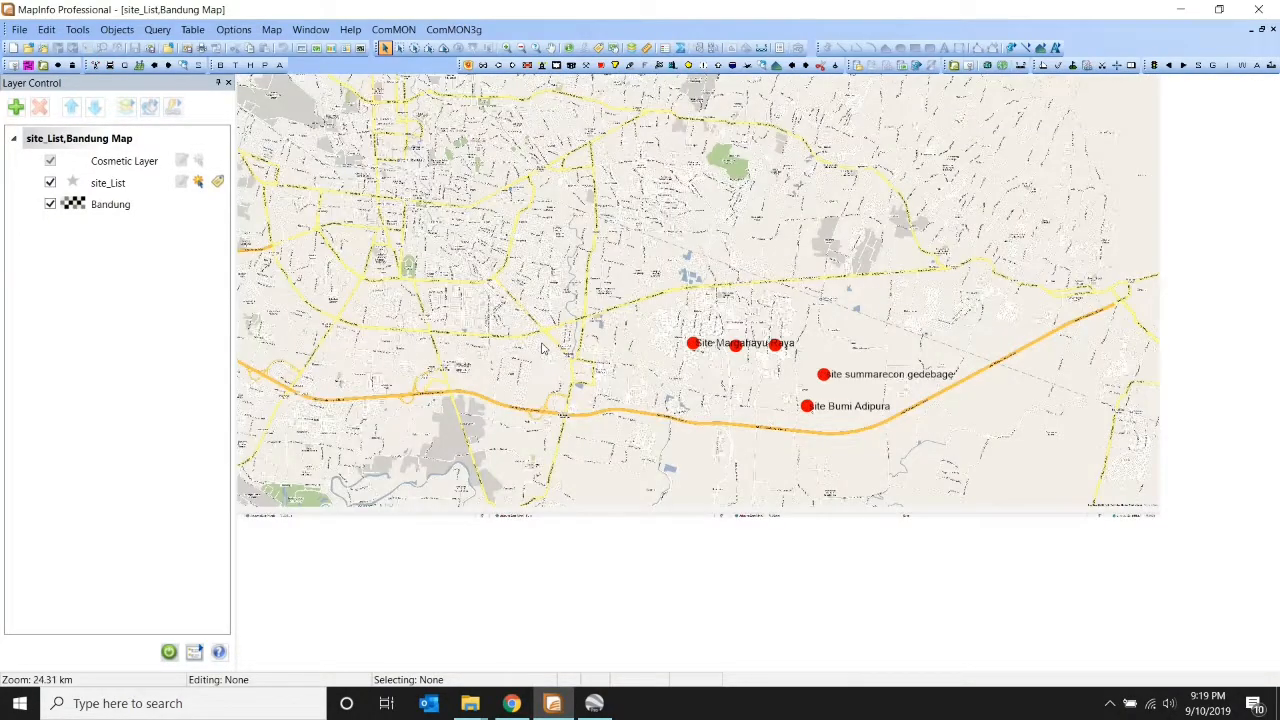
scroll(542, 348, up, 2)
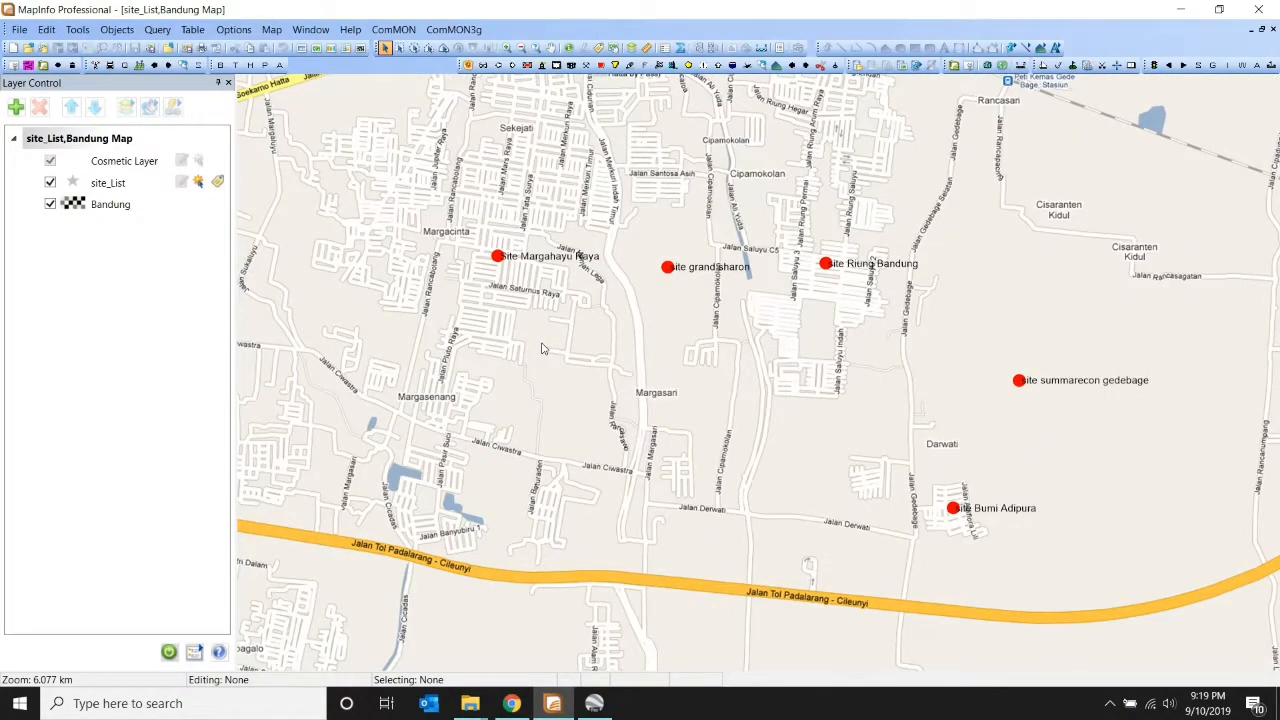
scroll(542, 348, down, 1)
scroll(542, 348, down, 1)
scroll(542, 348, up, 3)
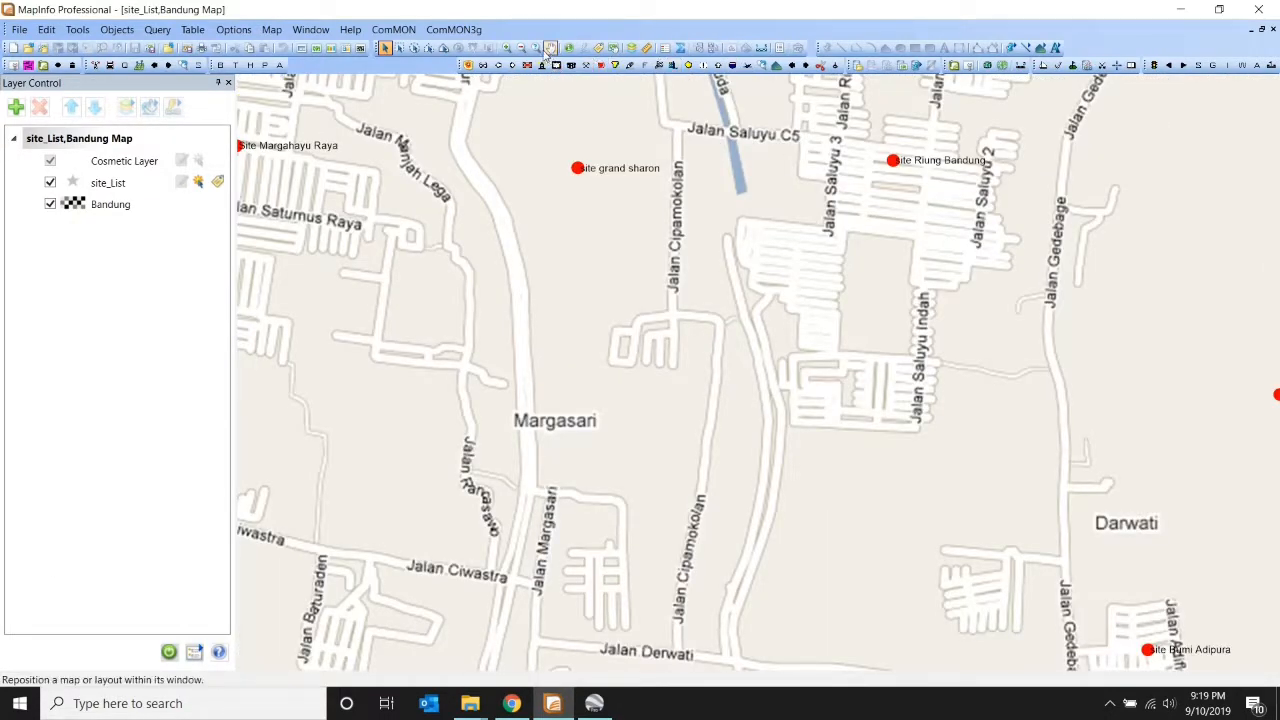
click(550, 48)
drag(360, 198, 717, 423)
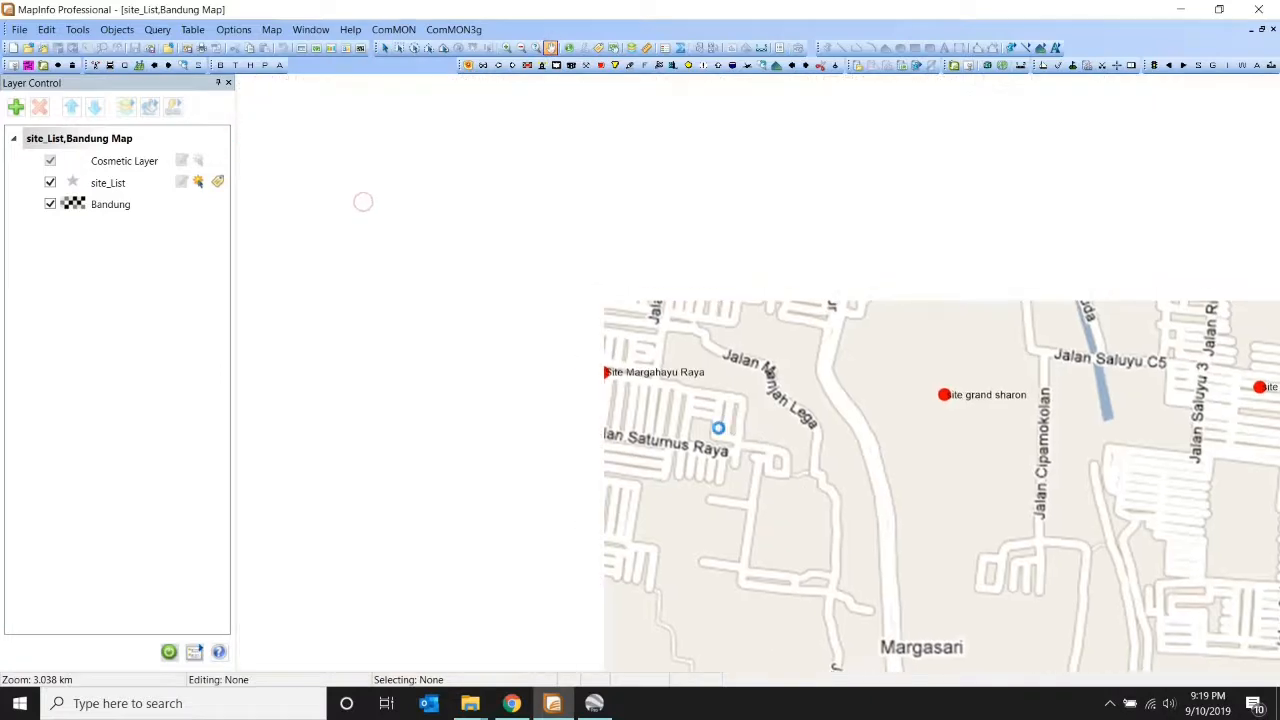
scroll(583, 398, up, 1)
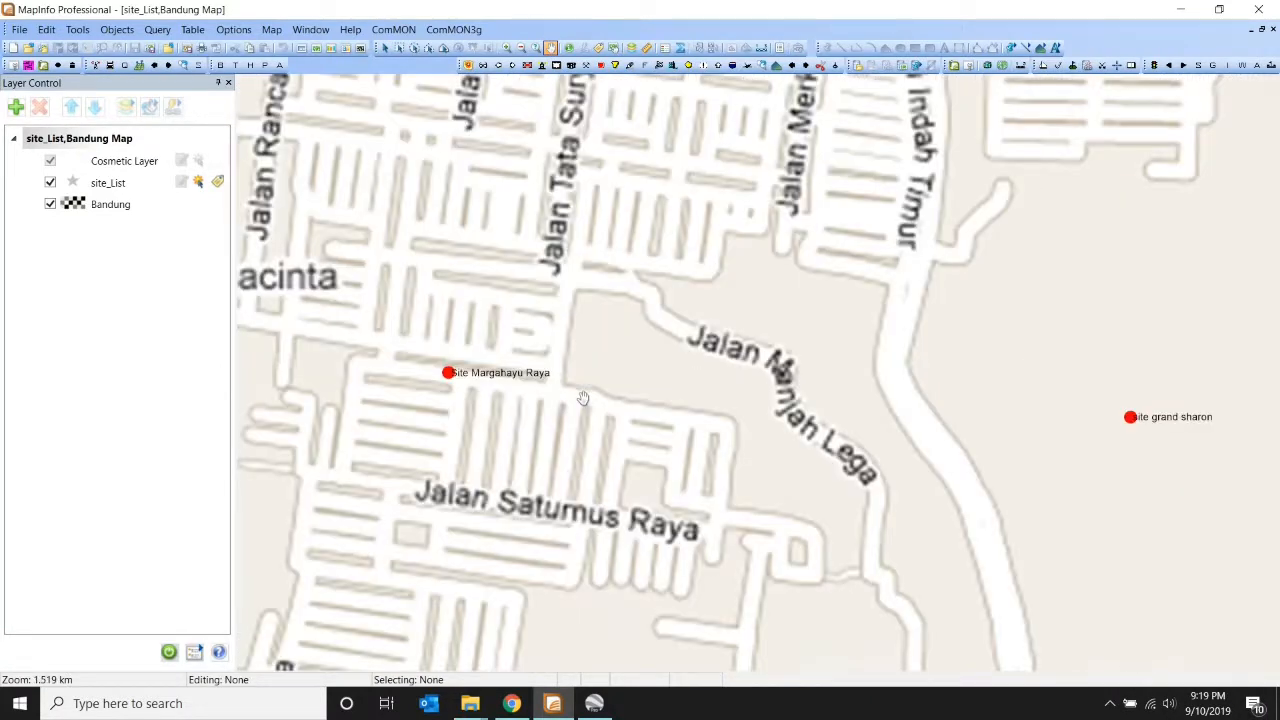
scroll(583, 398, down, 2)
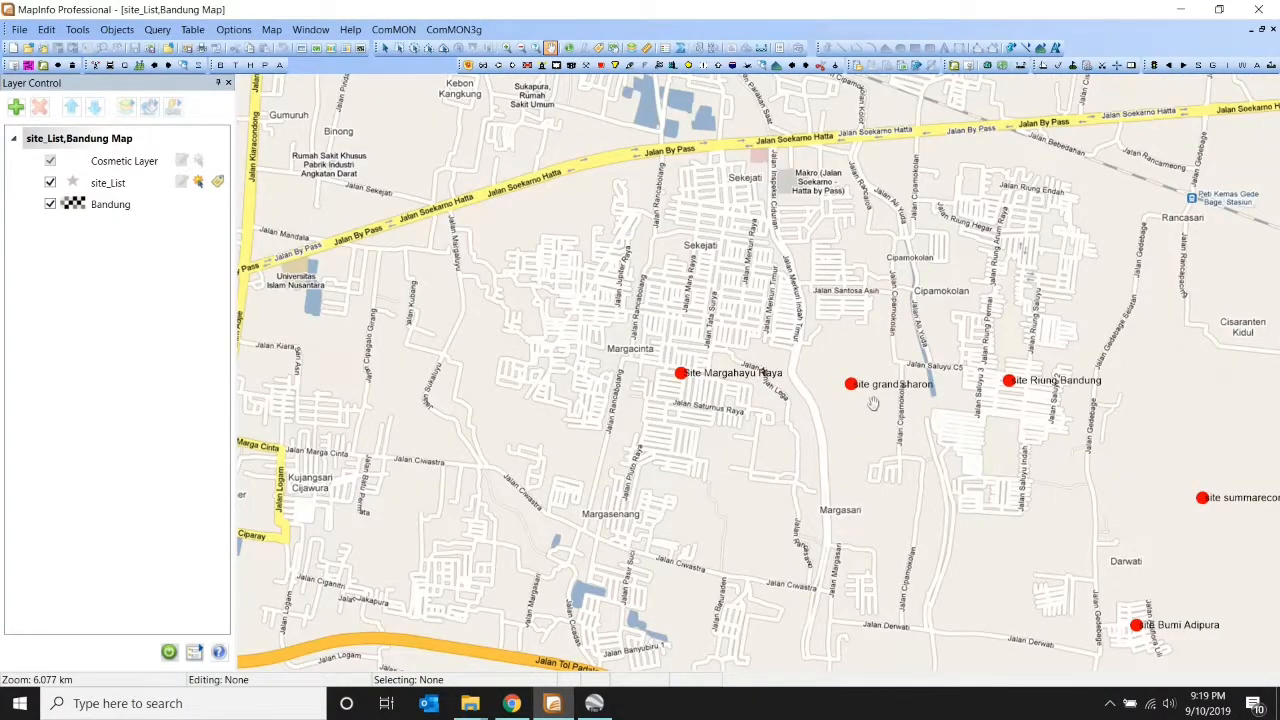
drag(872, 403, 665, 371)
scroll(824, 369, up, 1)
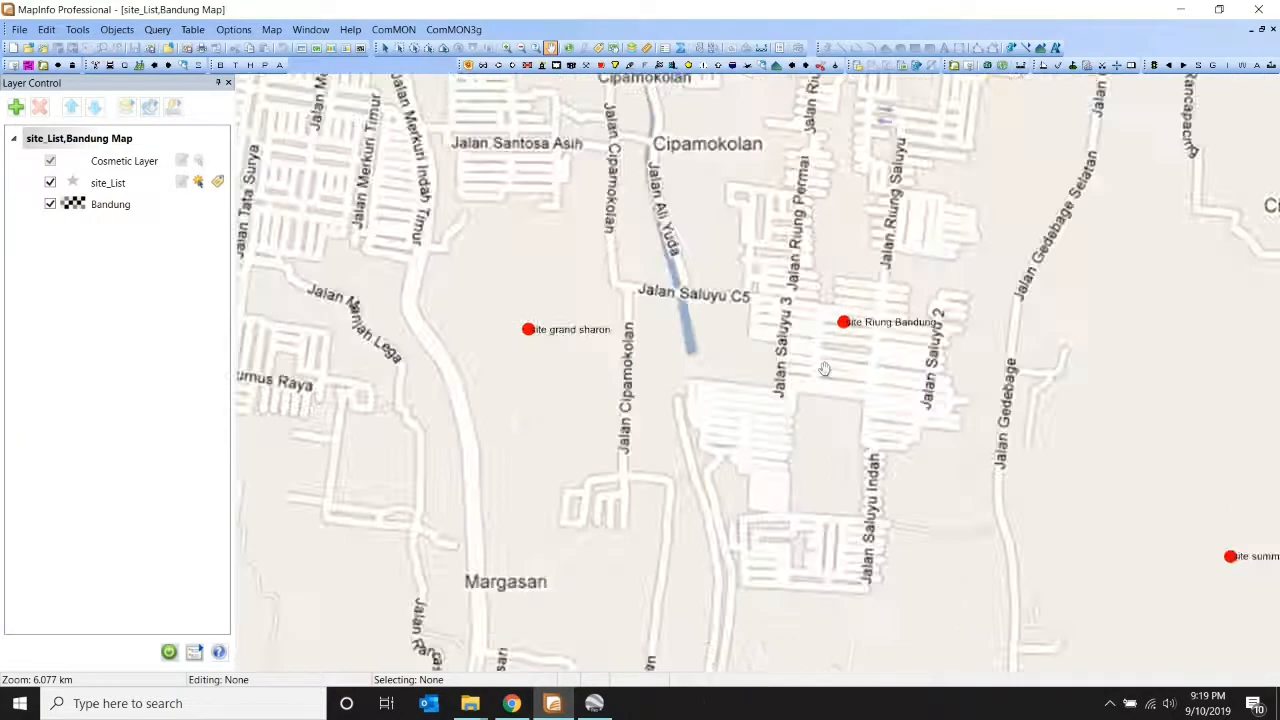
- Examine the full extent of the registered Bandung raster, from the city centre to the site_List points in the southeast
scroll(824, 369, up, 1)
scroll(824, 369, down, 4)
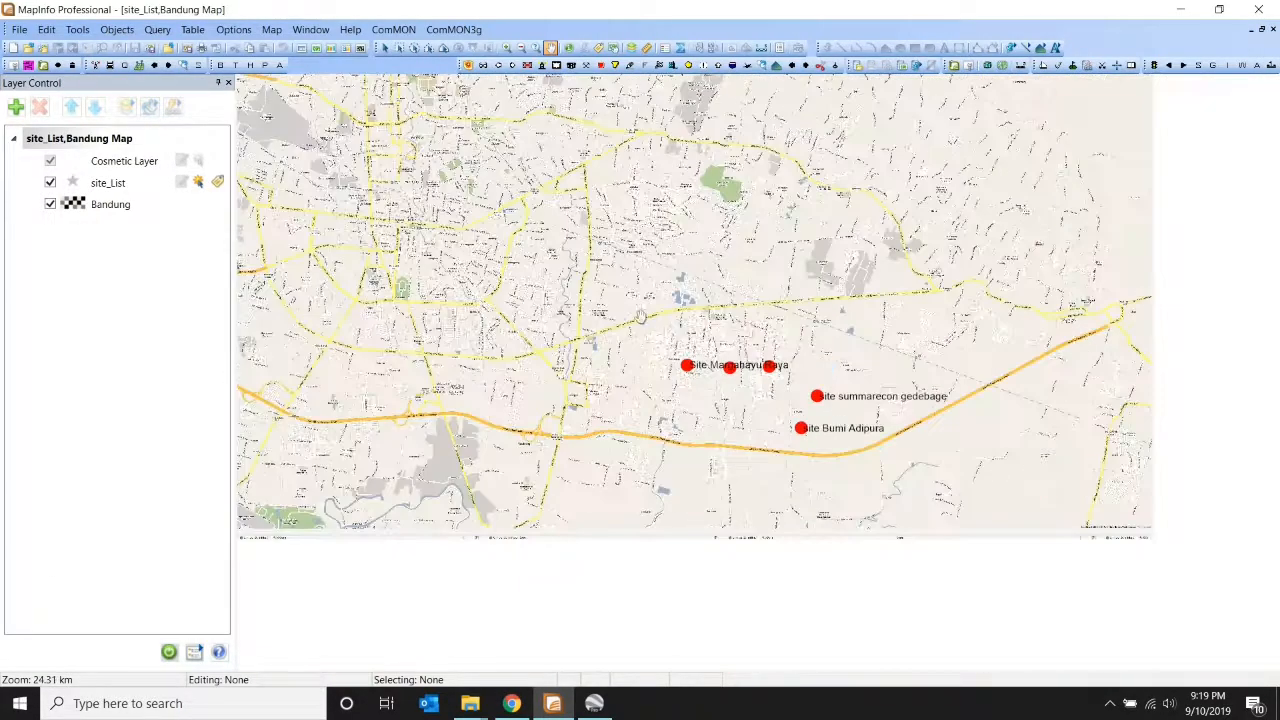
drag(641, 317, 890, 399)
scroll(630, 320, up, 1)
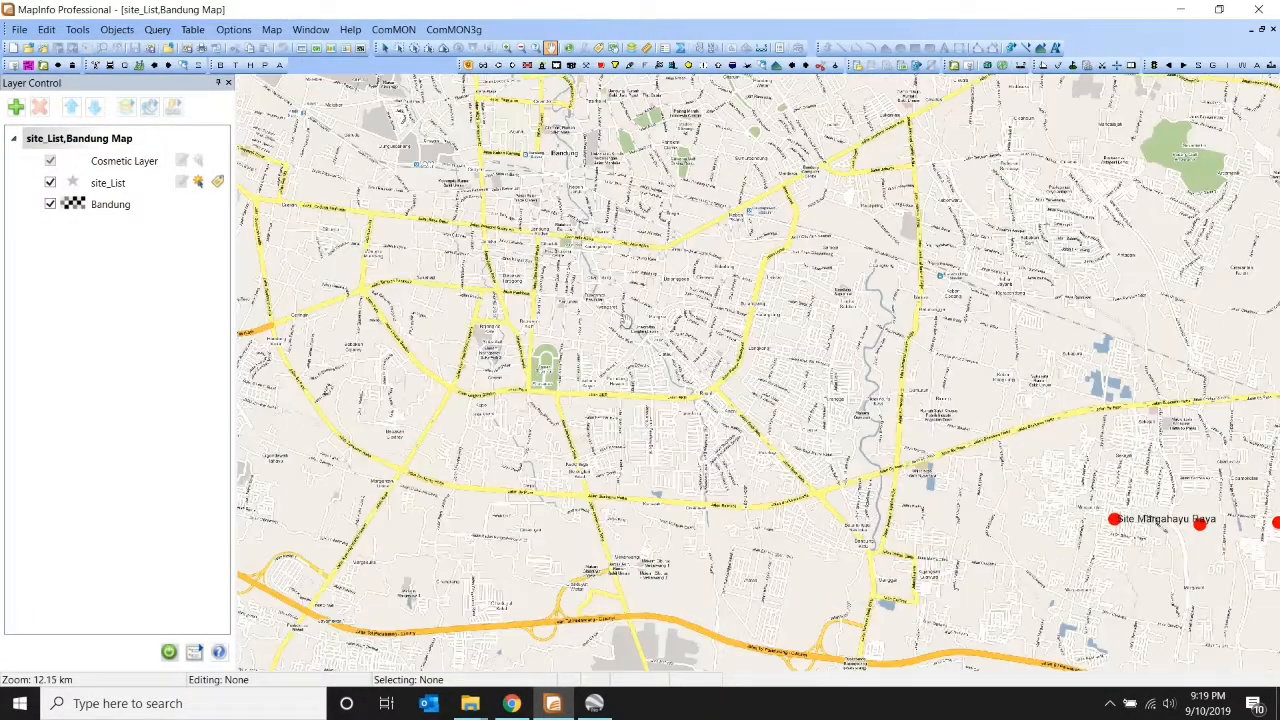
scroll(627, 320, down, 1)
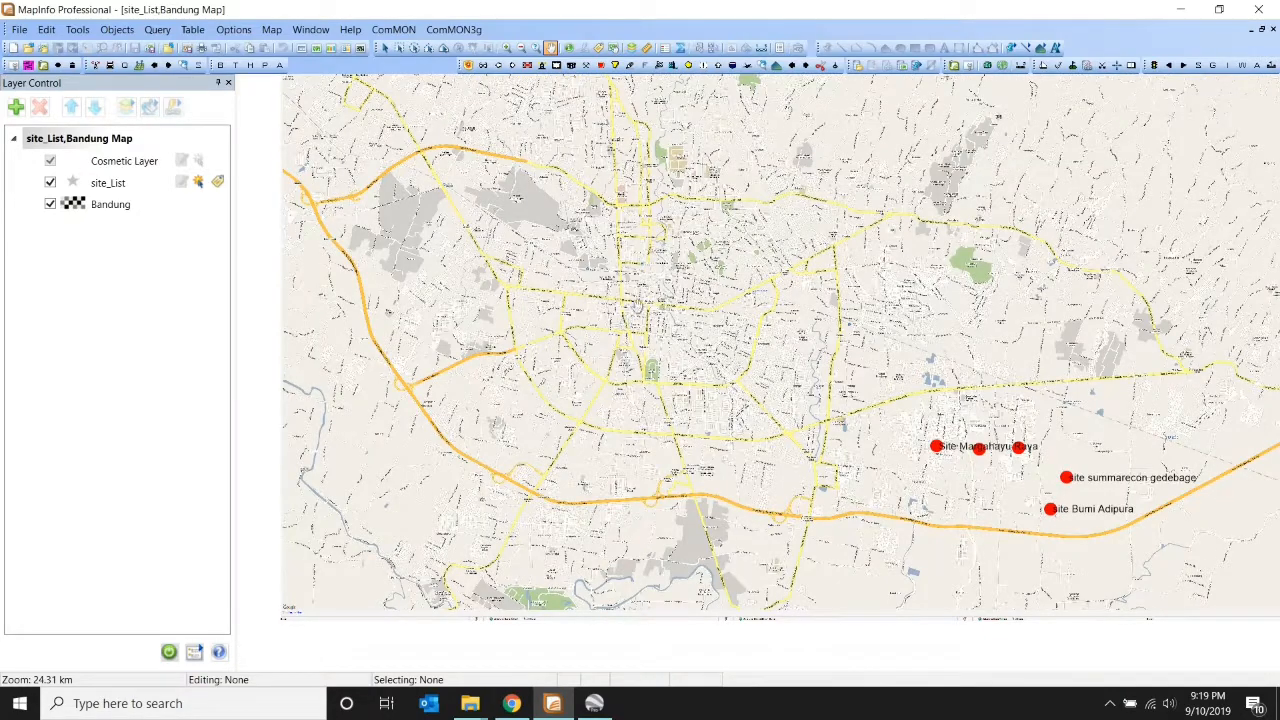
drag(627, 320, 640, 595)
drag(670, 354, 675, 305)
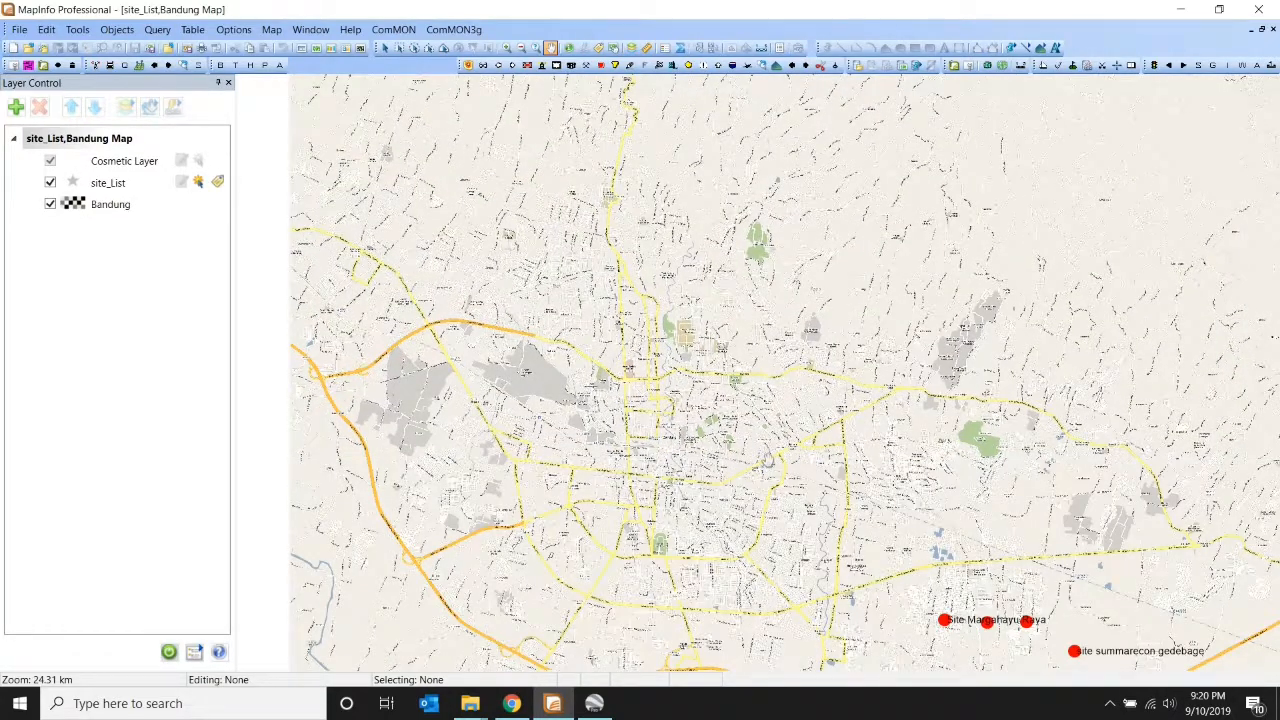
drag(1033, 578, 682, 352)
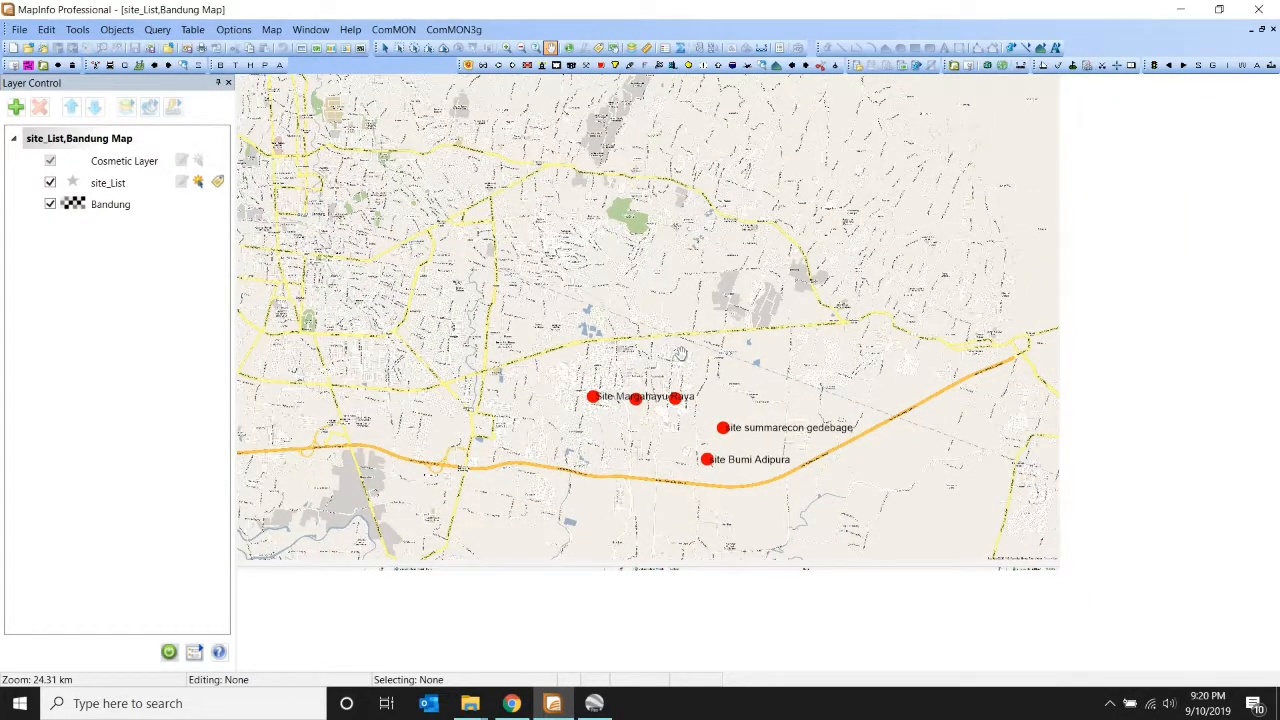
drag(729, 292, 761, 393)
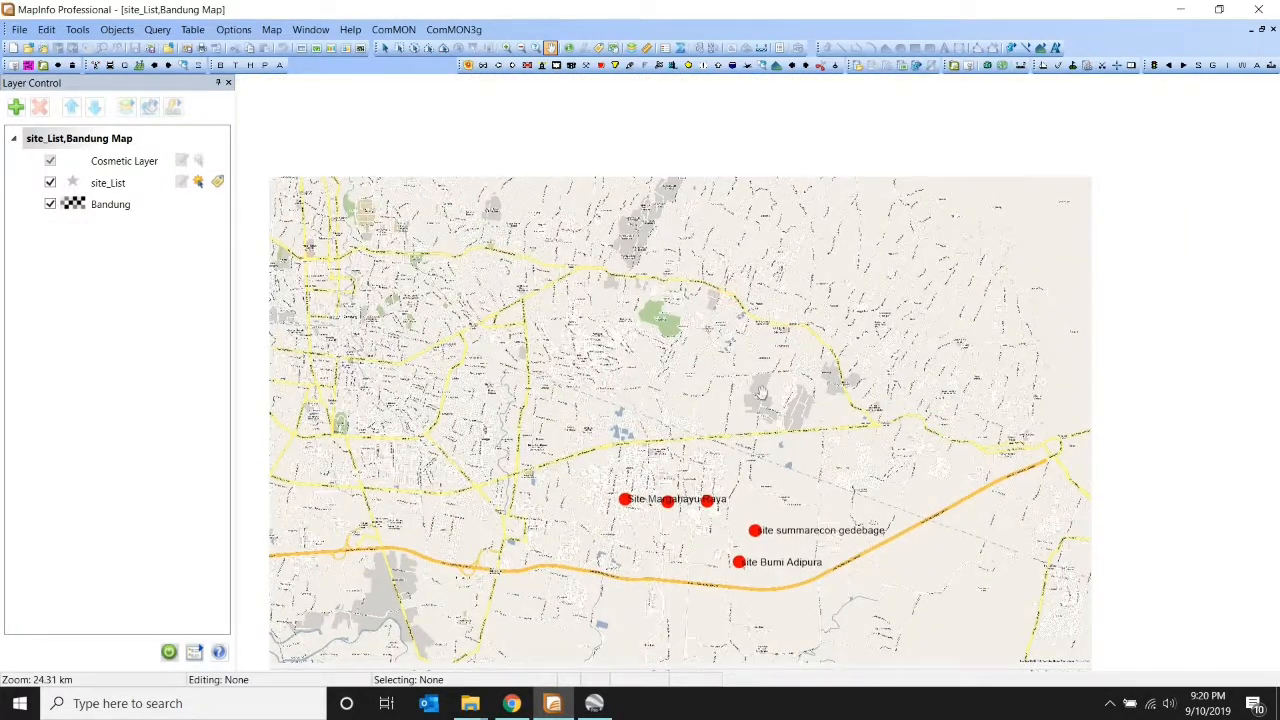
drag(675, 372, 713, 280)
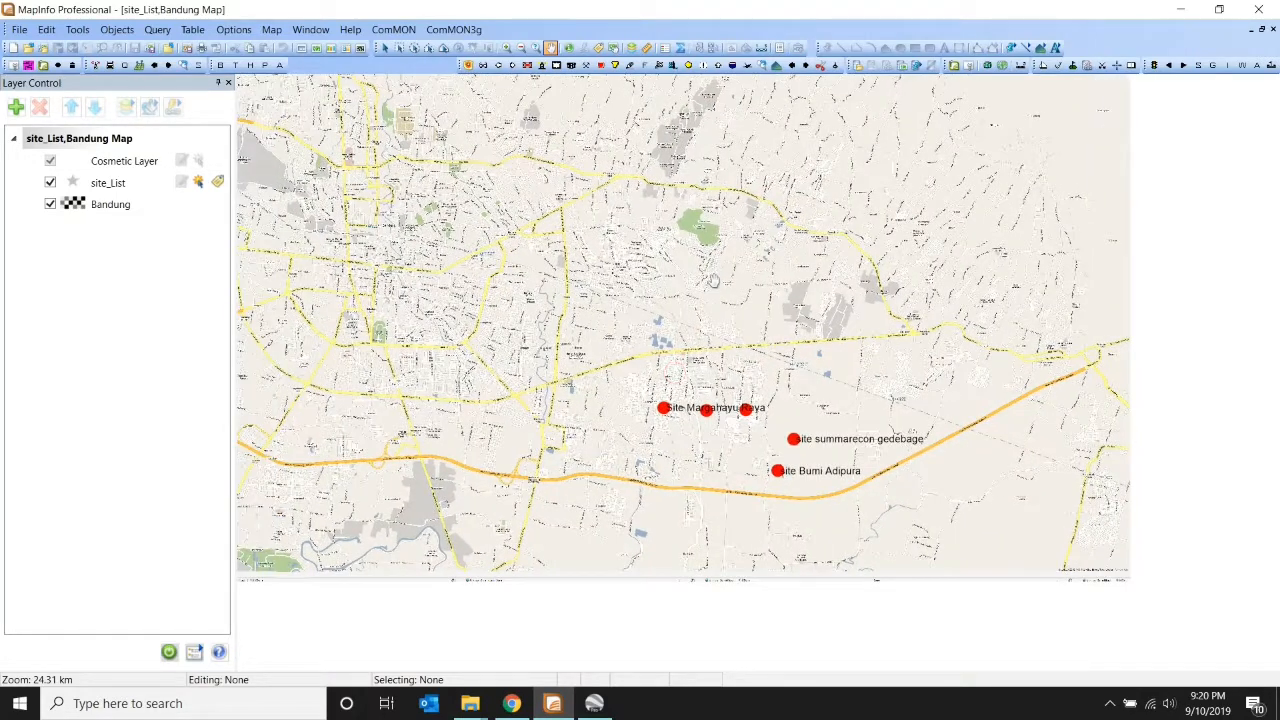